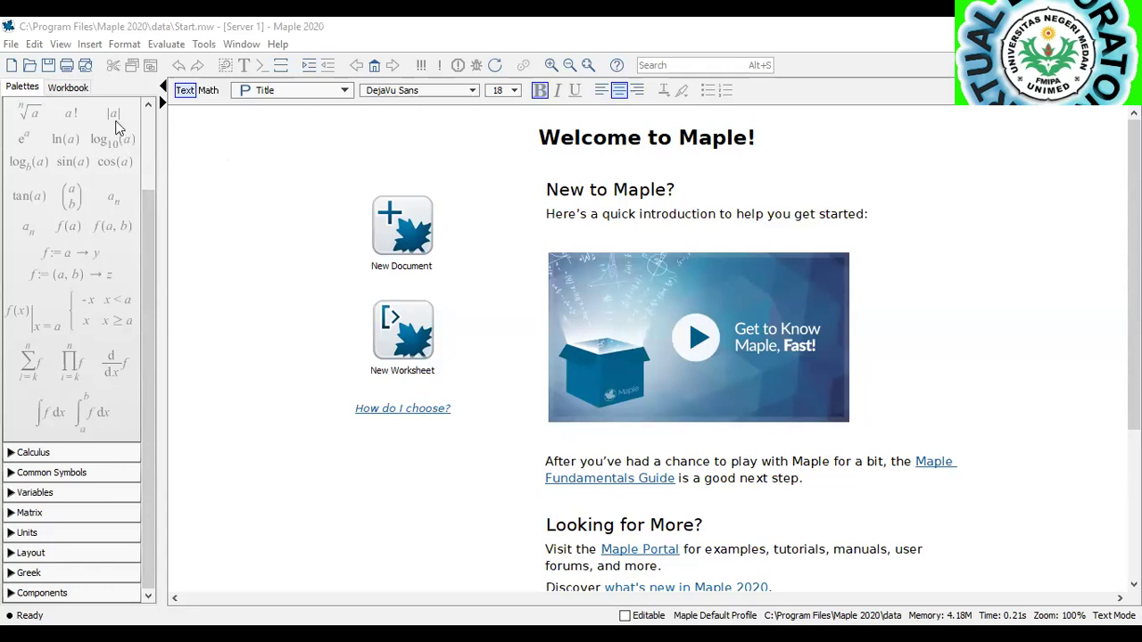
Create a new blank document and load the plotting package with the command with(plots).
left_click(12, 66)
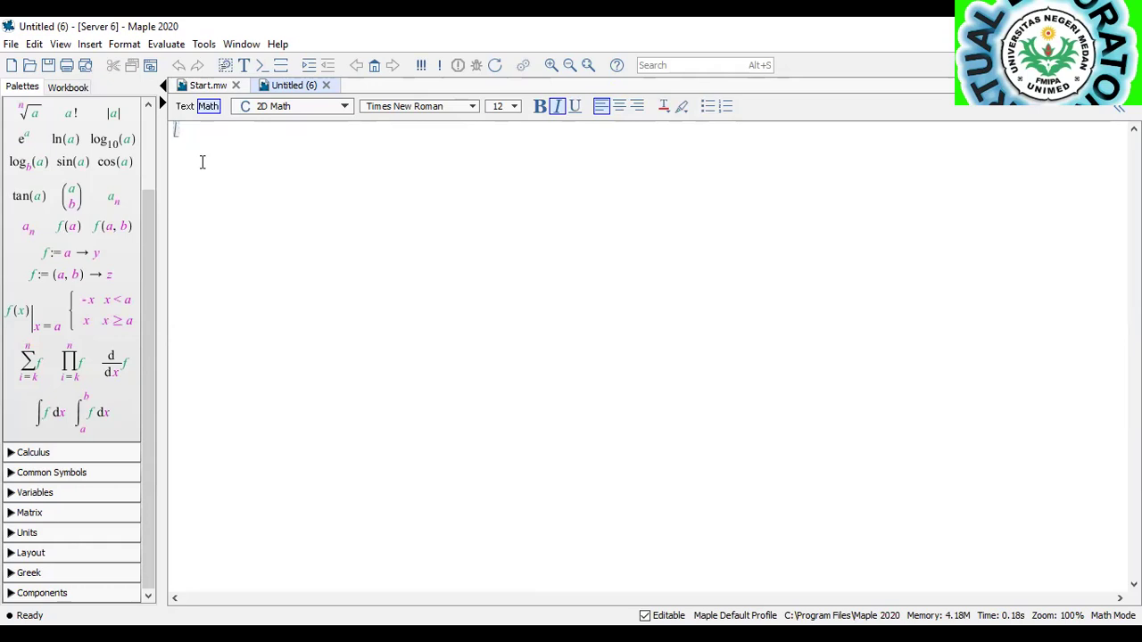
type("with(plots")
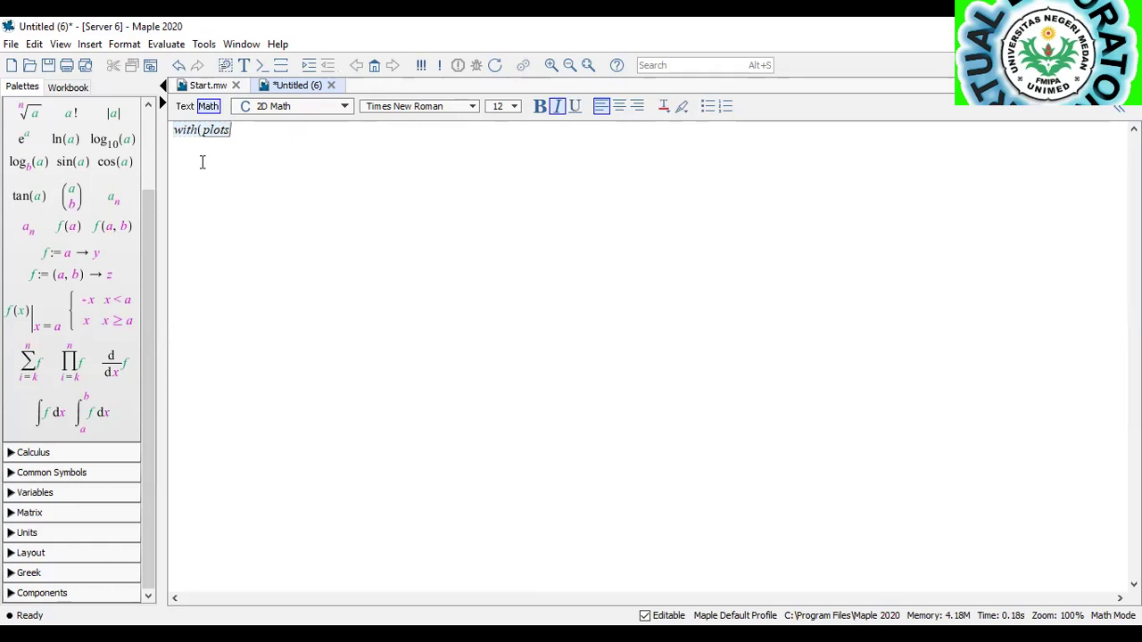
type(")")
key("Return")
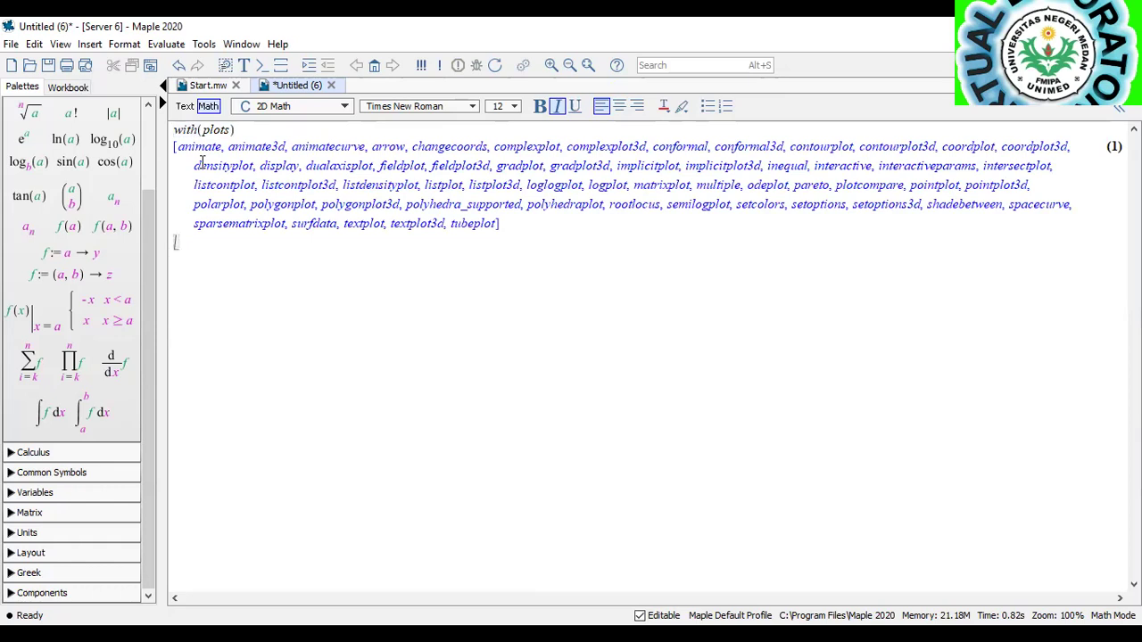
Begin an implicitplot command on the new line with the ellipse equation x^2/16 + y^2/9 = 1.
type("implic")
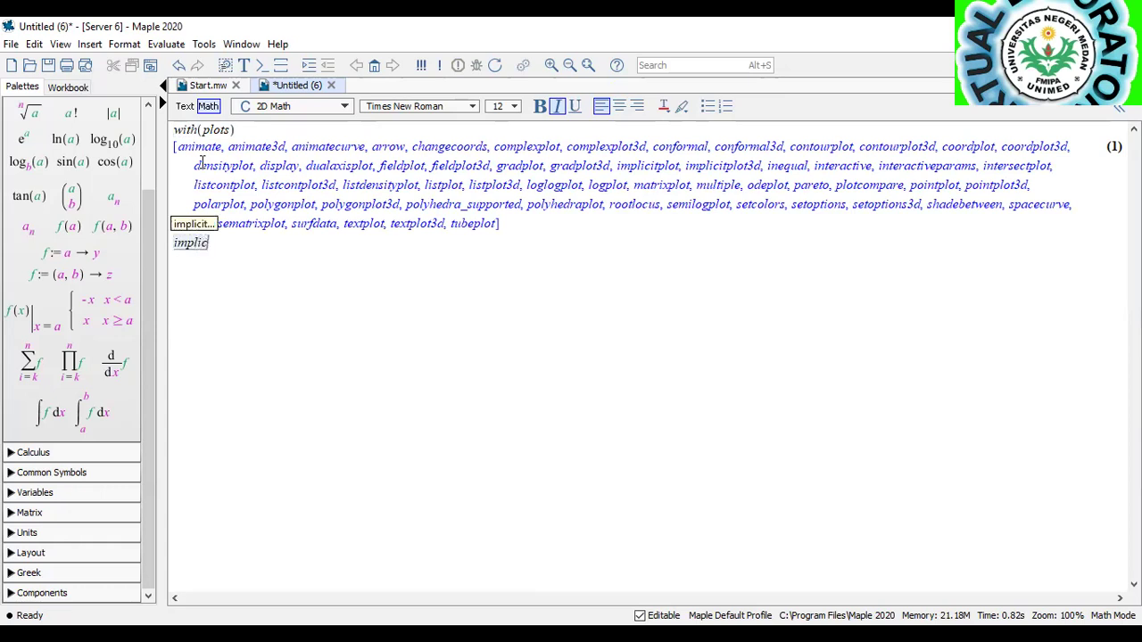
type("itplot")
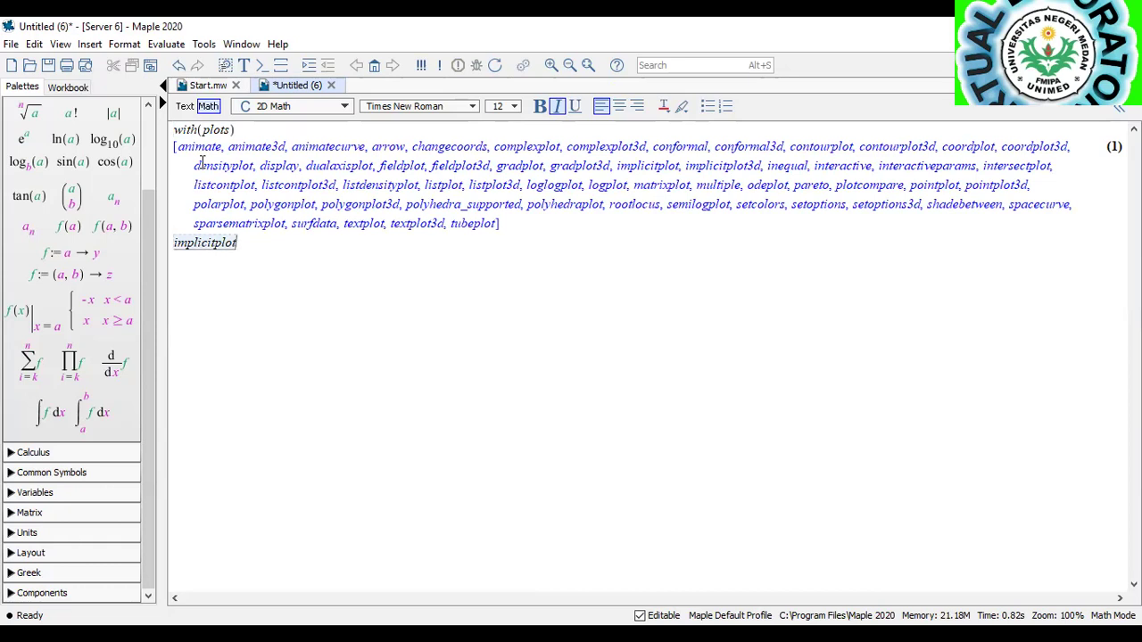
type("(x^2")
key("Right")
type("/16")
key("Right")
type("+ ")
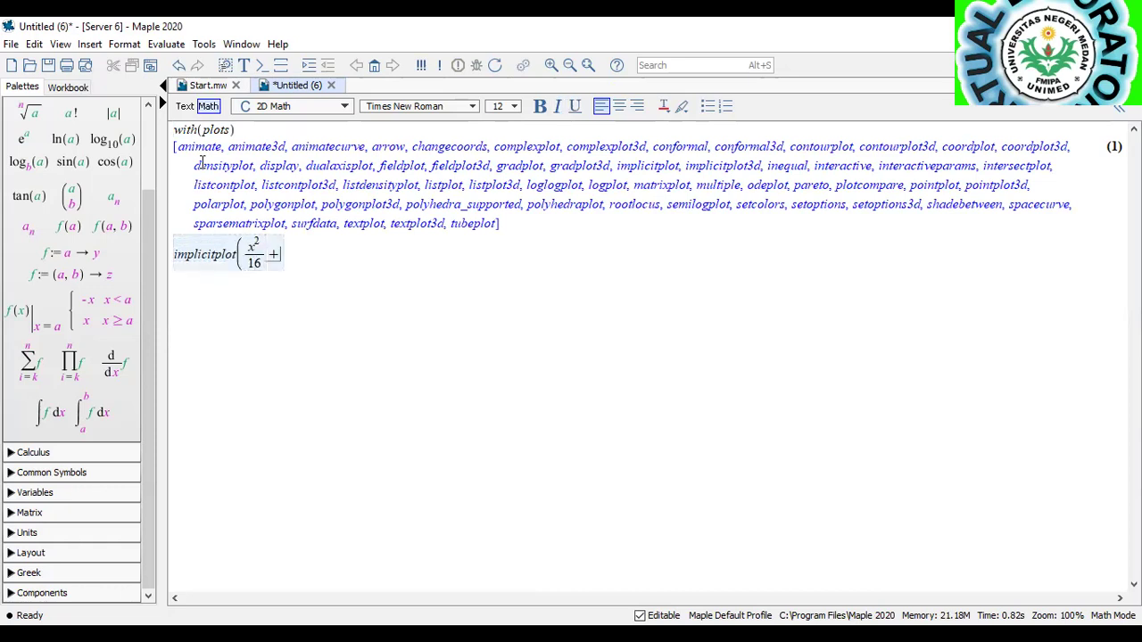
type("y^2")
key("Right")
type("/")
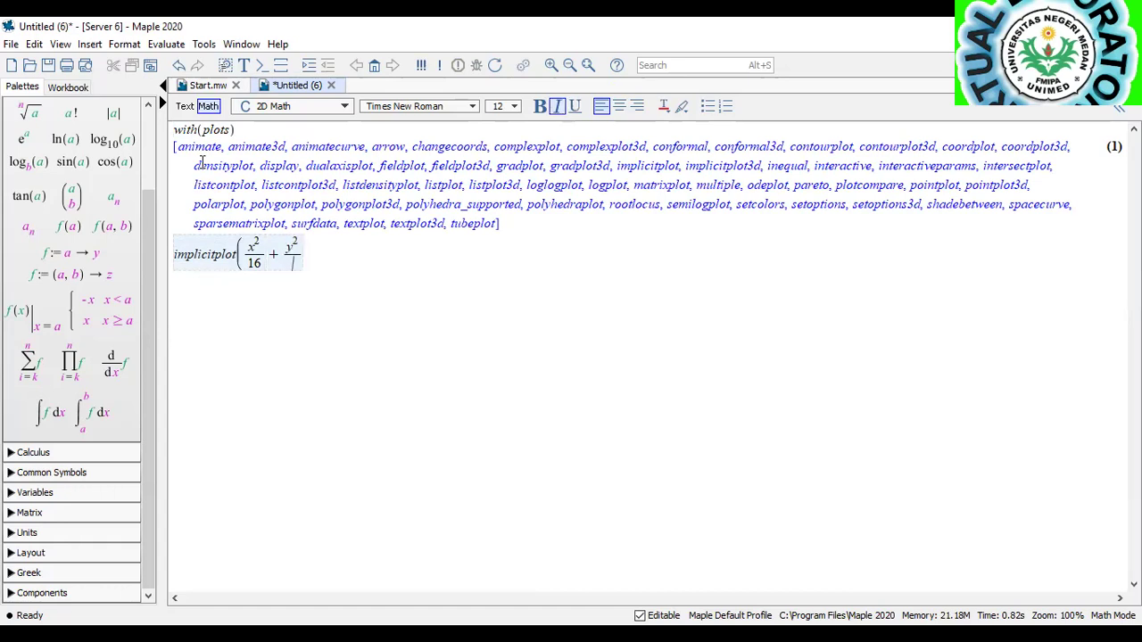
type("9")
key("Right")
type("= 1")
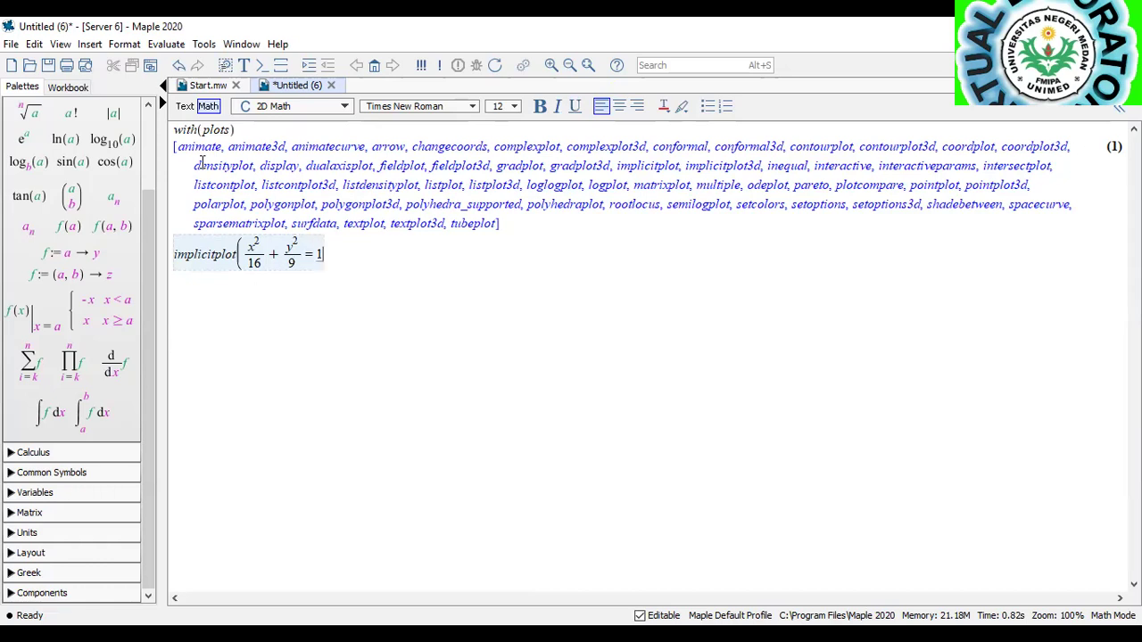
Complete the implicitplot command with the ranges x = -10 ..10 and y = -10 ..10, and plot the ellipse.
type(", x =")
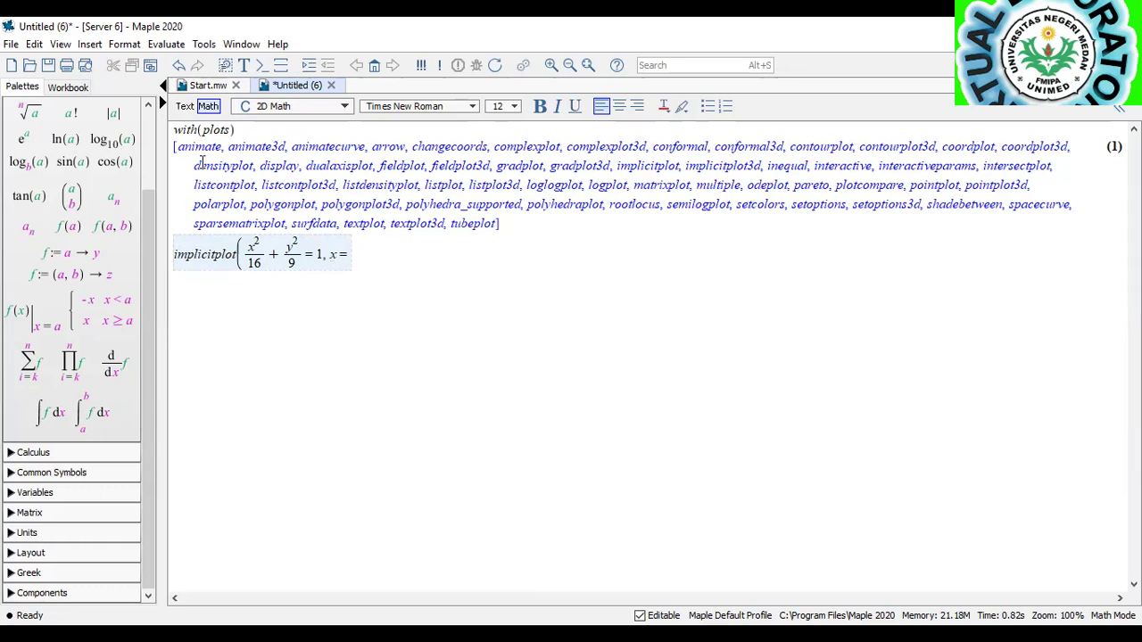
type(" -10 ..10")
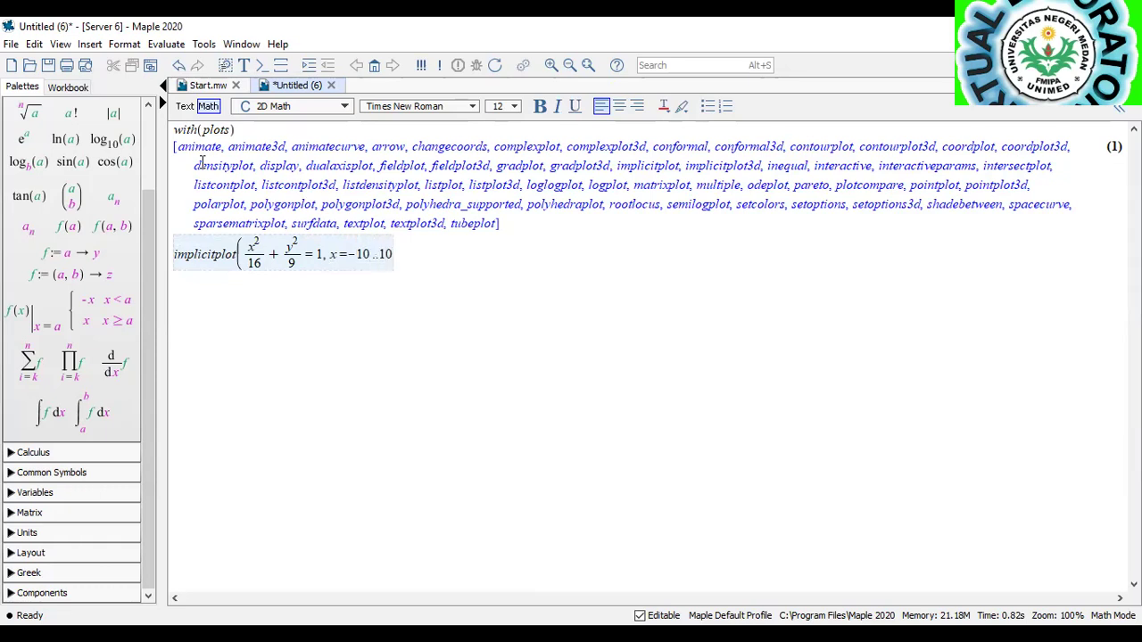
type(", y = 1-")
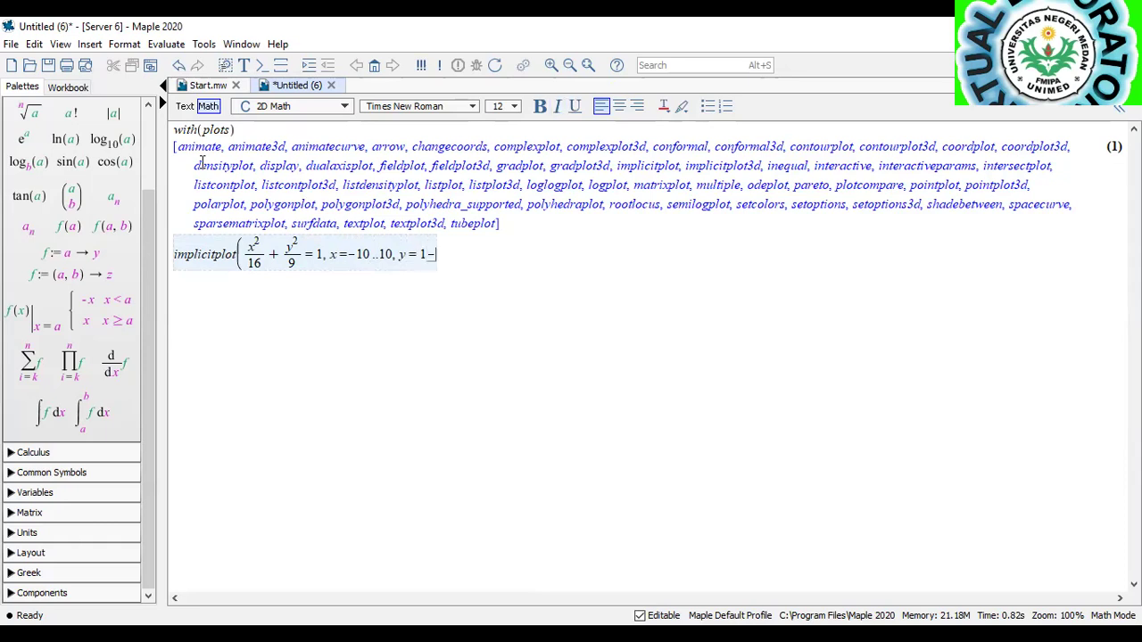
key("BackSpace")
key("BackSpace")
type("-10 ..10)")
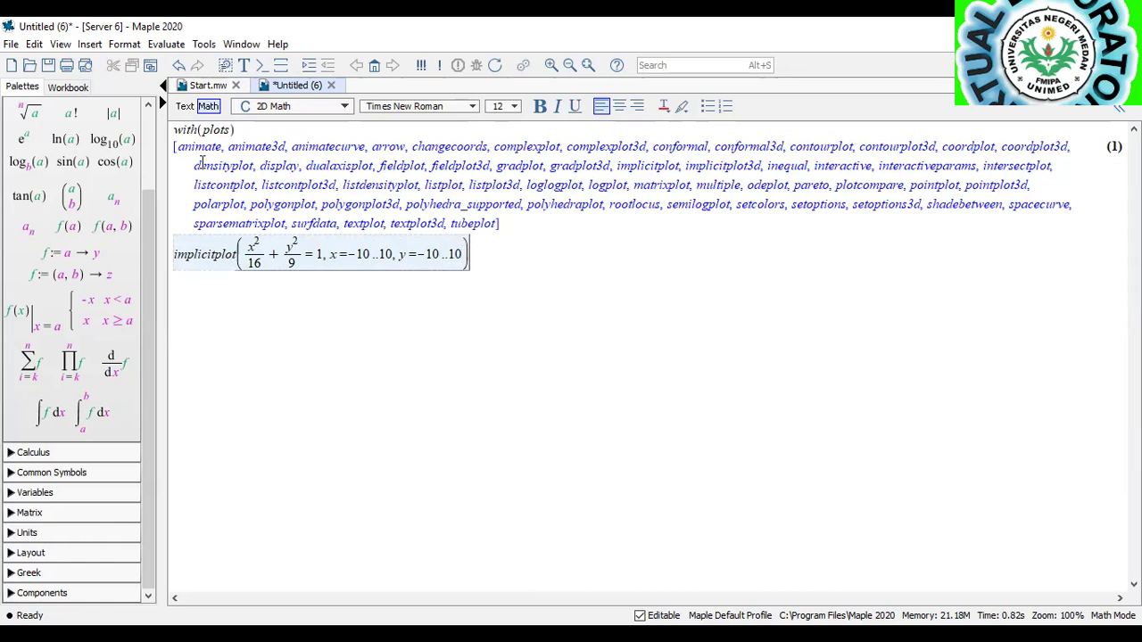
key("Return")
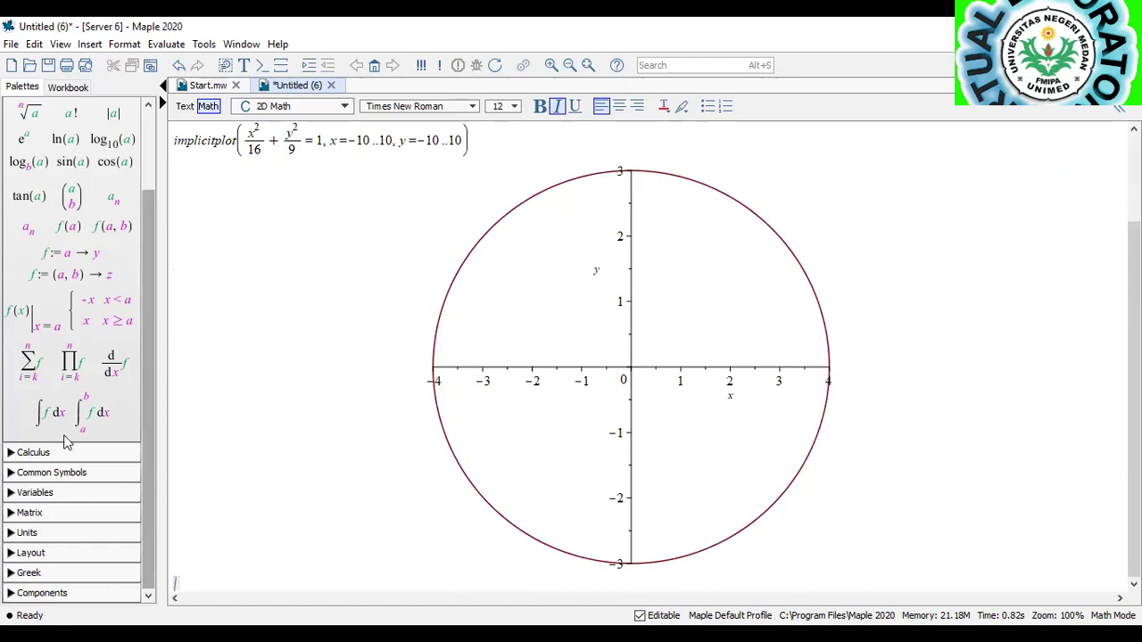
Set the lower bounds of both the x and y ranges to 0 in the implicitplot command and replot the curve.
left_click(365, 138)
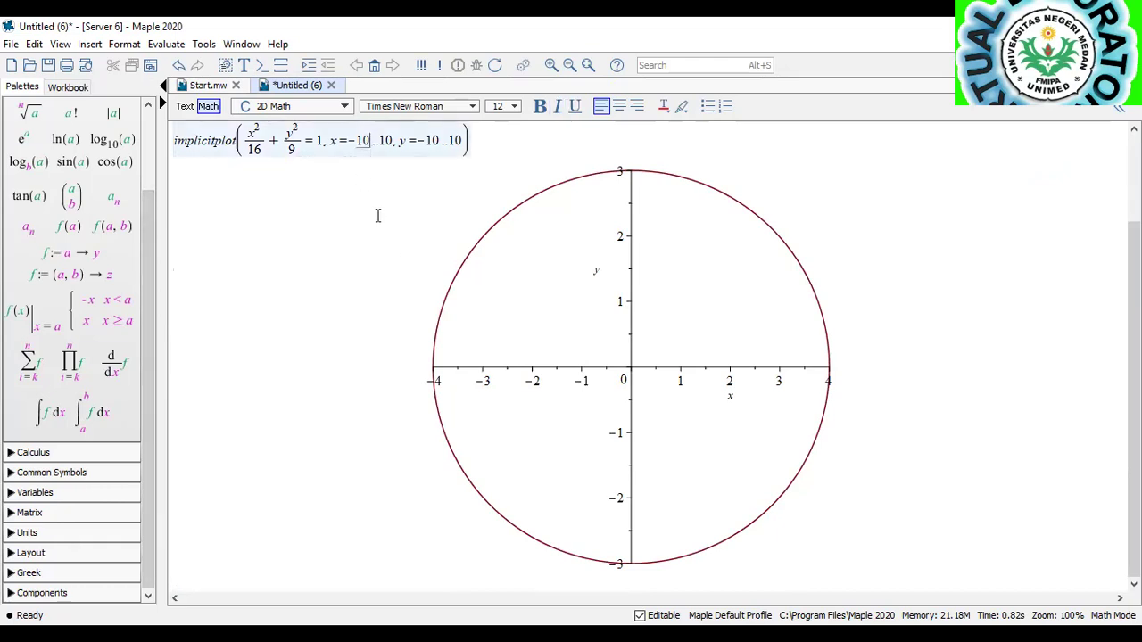
key("BackSpace")
key("BackSpace")
key("BackSpace")
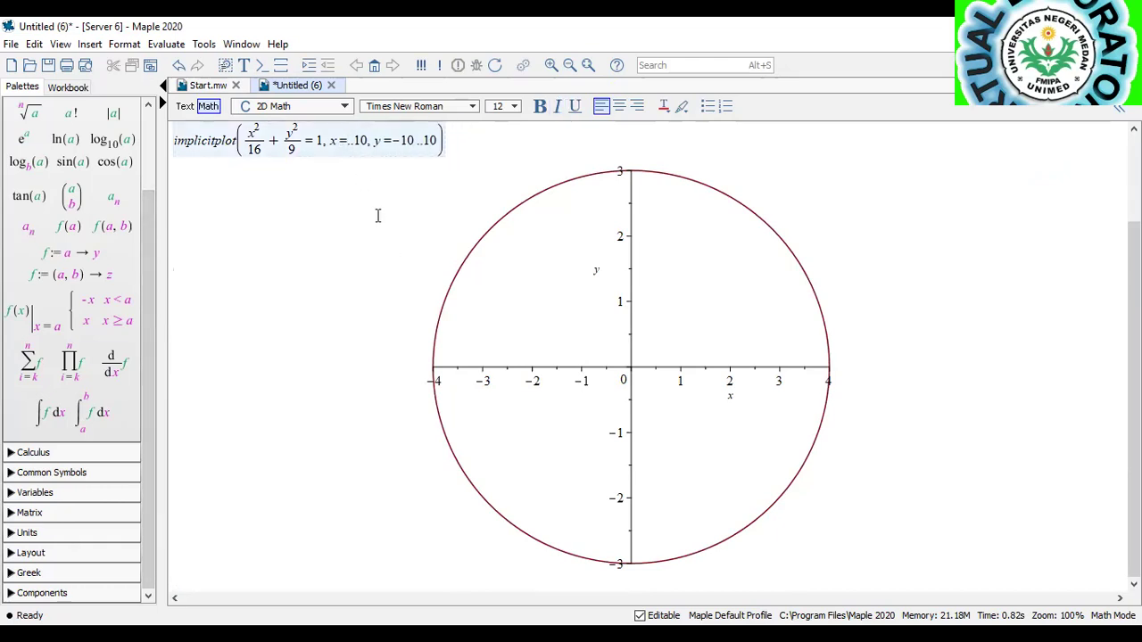
type("0")
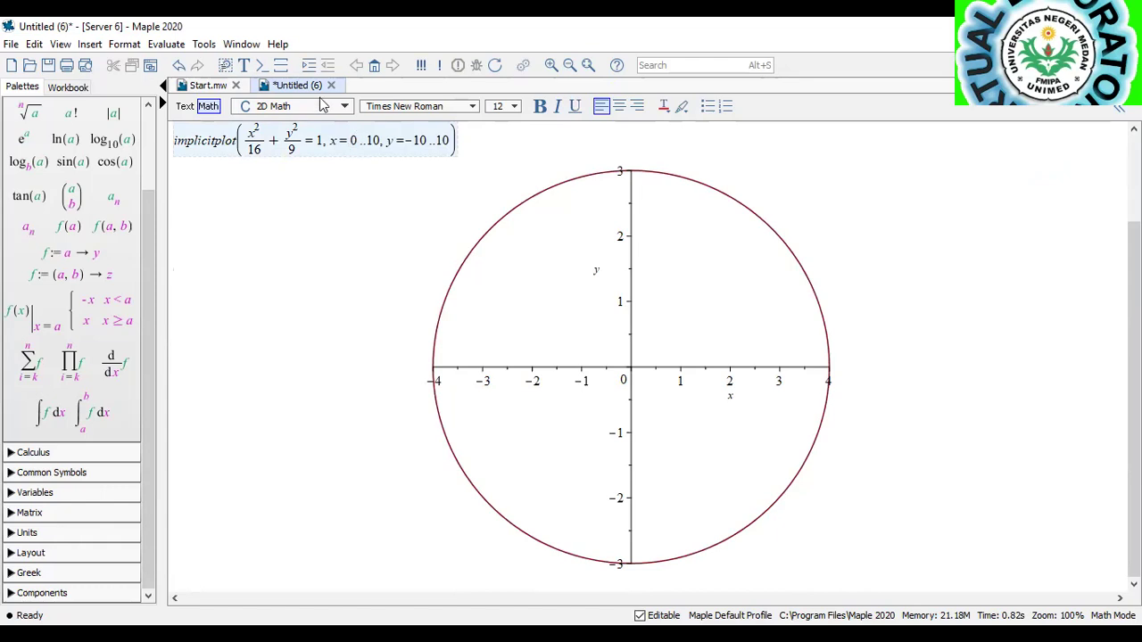
left_click(426, 141)
key("BackSpace")
key("BackSpace")
key("BackSpace")
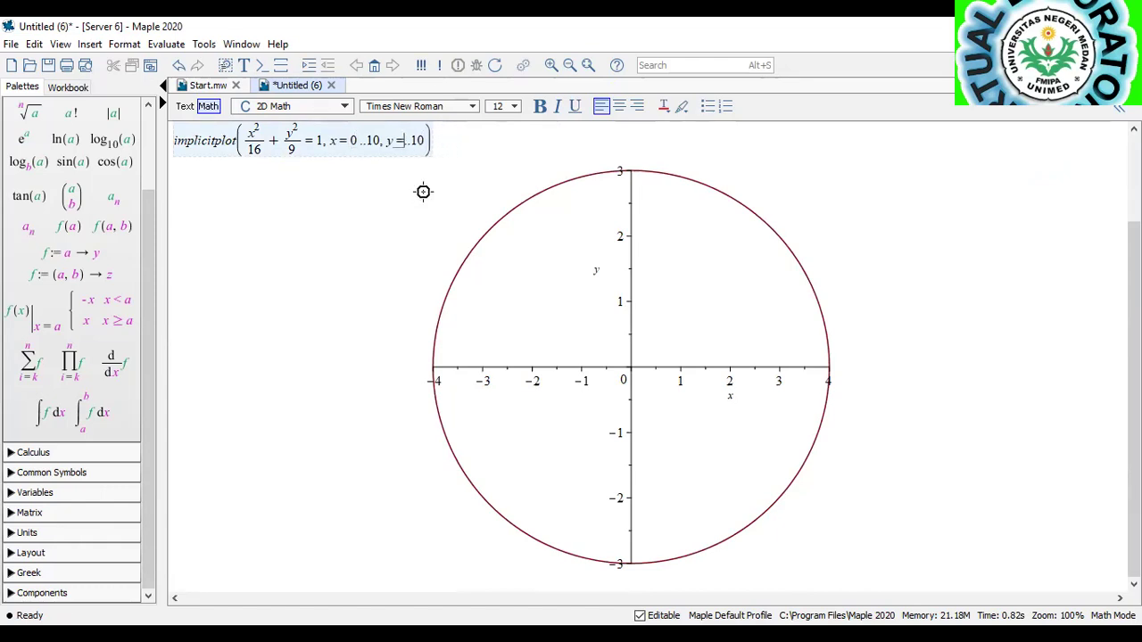
type("0")
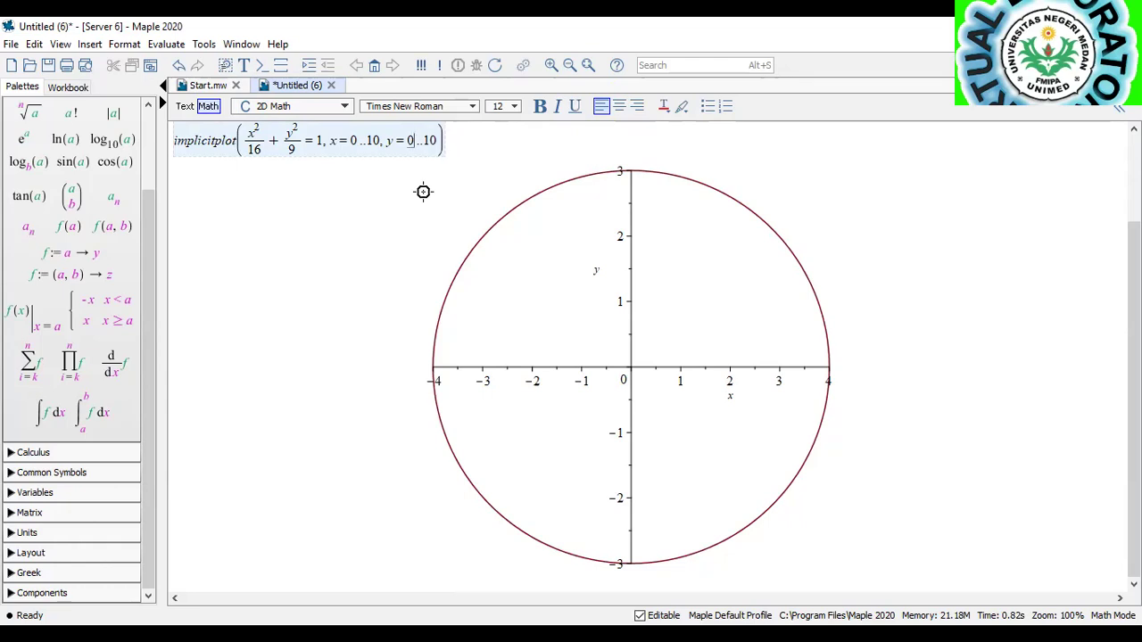
key("Return")
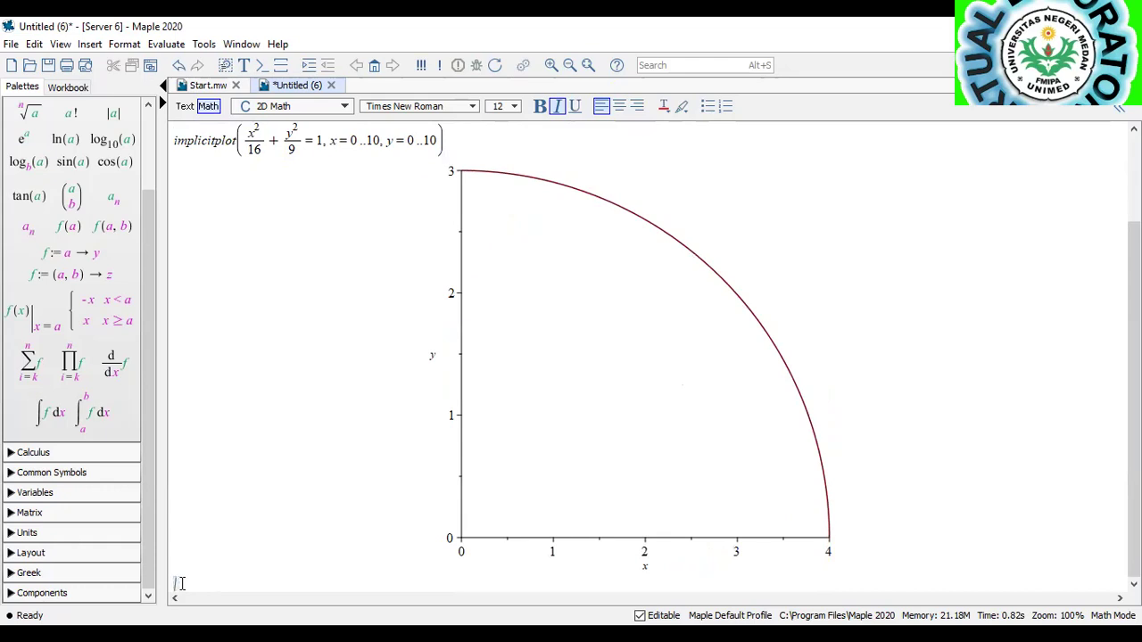
Enter the line "Putar terhadap sumbu x" below the plot, replacing the inserted integral template.
left_click(82, 427)
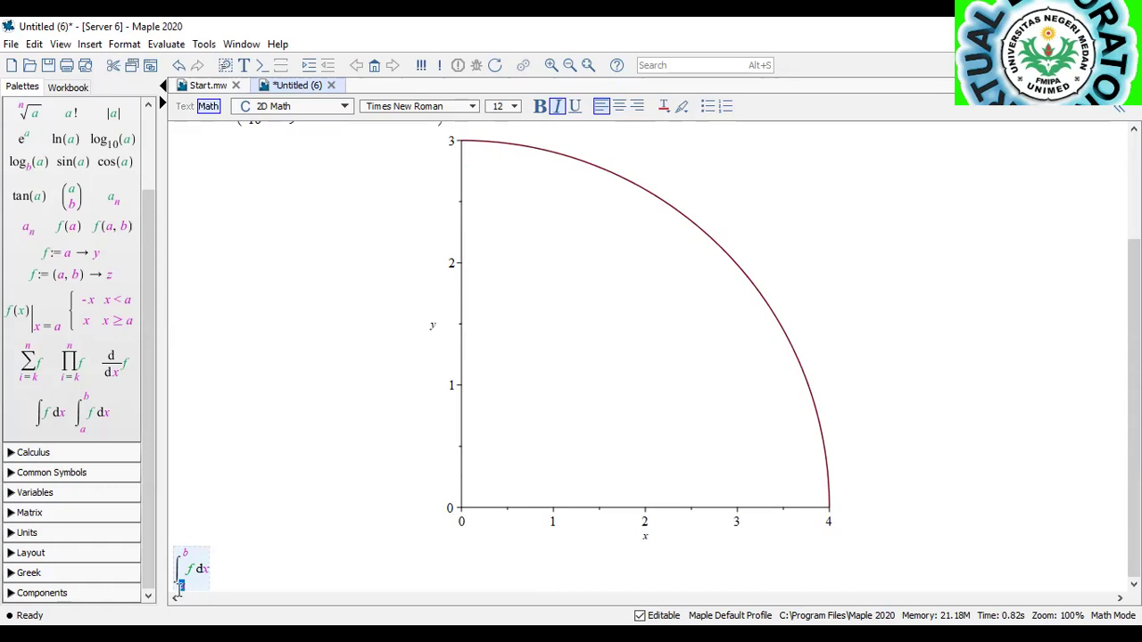
left_click(181, 569)
left_click_drag(181, 569, 157, 565)
type("Putar terhadap sumbu x")
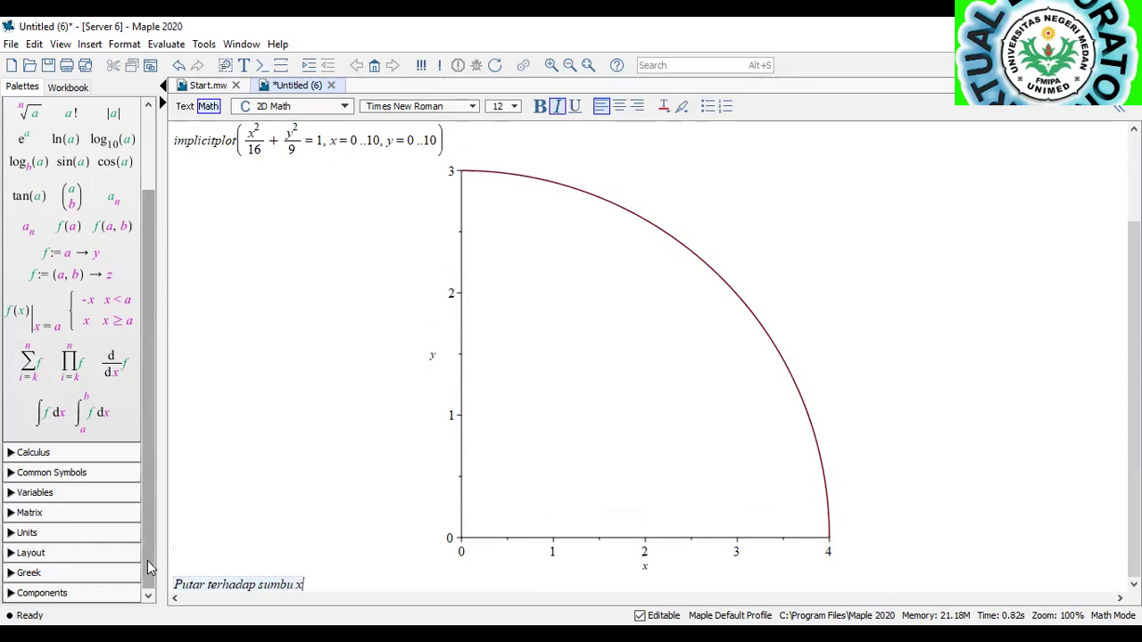
key("Return")
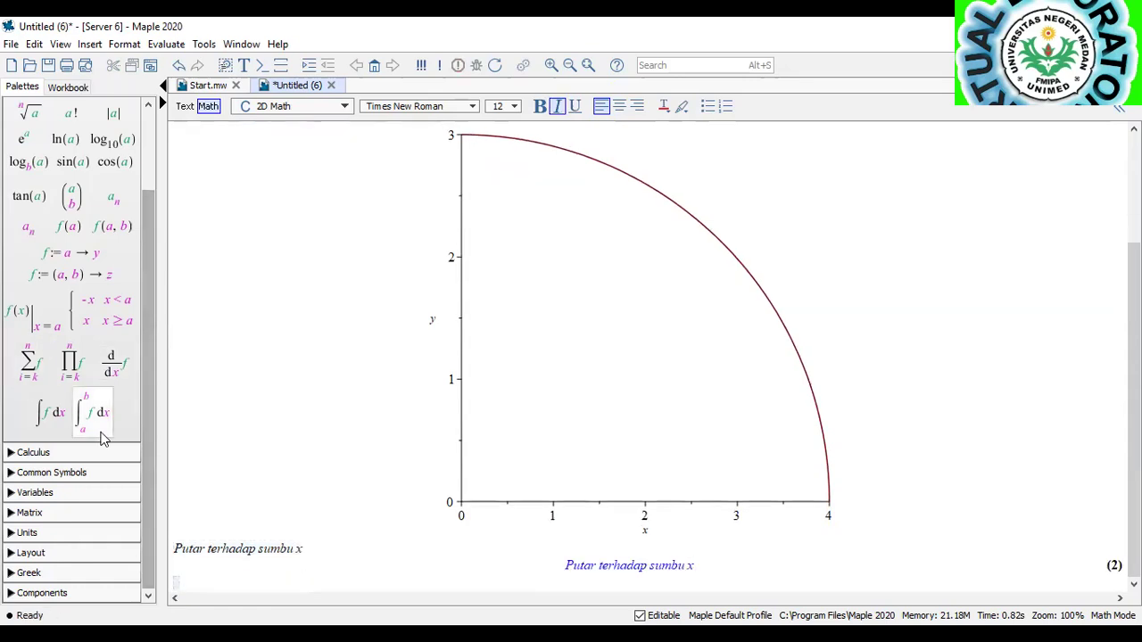
Insert a definite integral in x with limits 0 and 4, and clear its integrand placeholder.
left_click(97, 413)
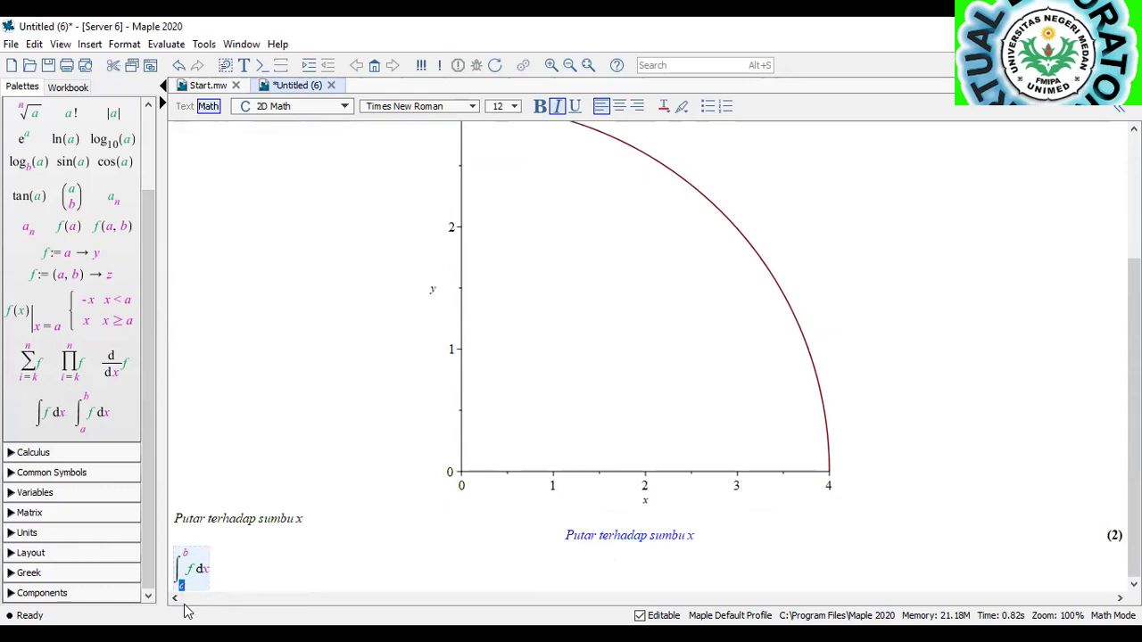
type("0")
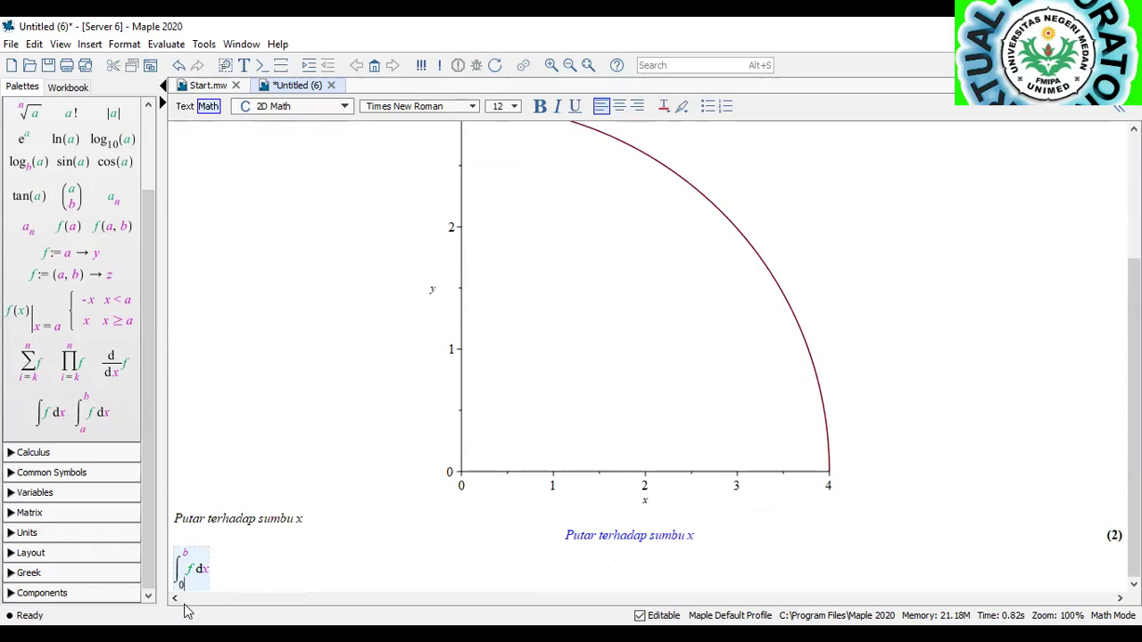
key("Tab")
type("4")
key("Right")
key("Delete")
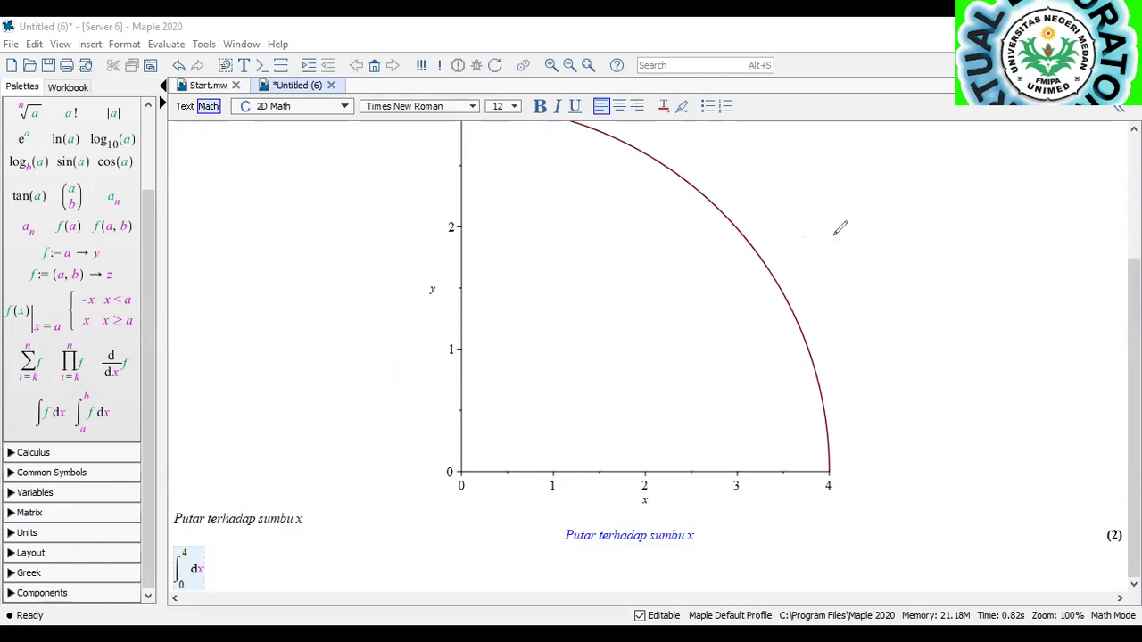
Handwrite the ellipse equation x²/16 + y²/9 = 1 beside the plot, with y² = 9 − (9/16)x² below it.
mouse_move(862, 199)
left_mouse_down()
mouse_move(848, 200)
mouse_move(880, 191)
mouse_move(862, 237)
mouse_move(900, 213)
mouse_move(891, 220)
left_mouse_up()
mouse_move(919, 195)
left_mouse_down()
mouse_move(918, 221)
mouse_move(942, 202)
mouse_move(917, 246)
mouse_move(965, 218)
left_mouse_up()
left_click_drag(953, 225, 985, 228)
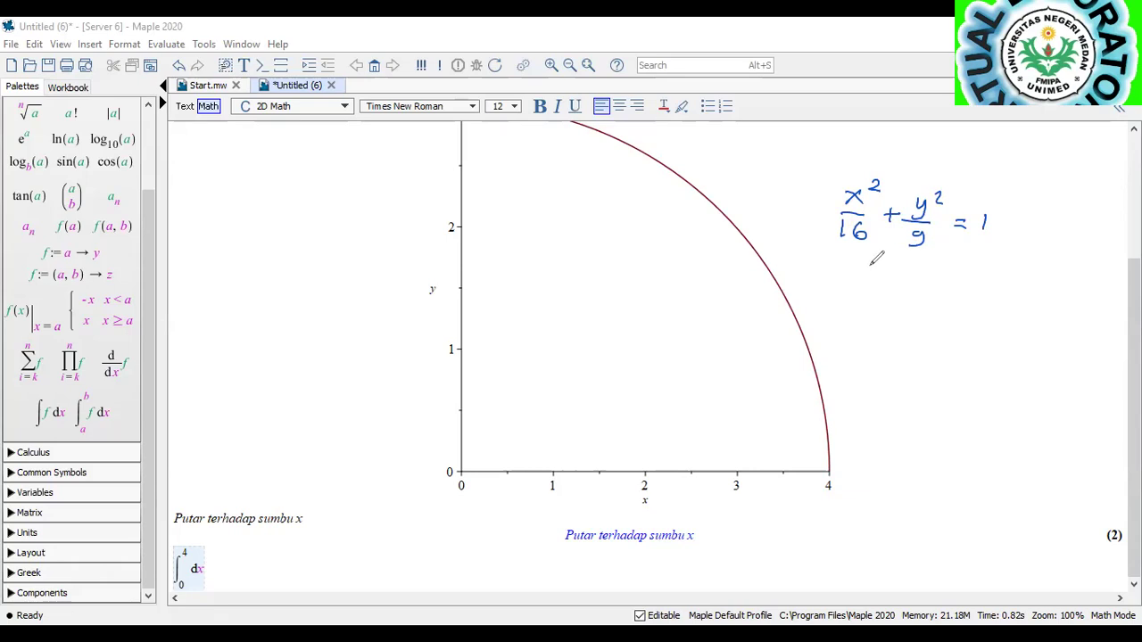
mouse_move(872, 262)
left_mouse_down()
mouse_move(876, 283)
mouse_move(901, 267)
mouse_move(908, 281)
mouse_move(947, 265)
mouse_move(935, 286)
mouse_move(985, 279)
mouse_move(997, 287)
mouse_move(975, 309)
mouse_move(985, 311)
mouse_move(1042, 282)
left_mouse_up()
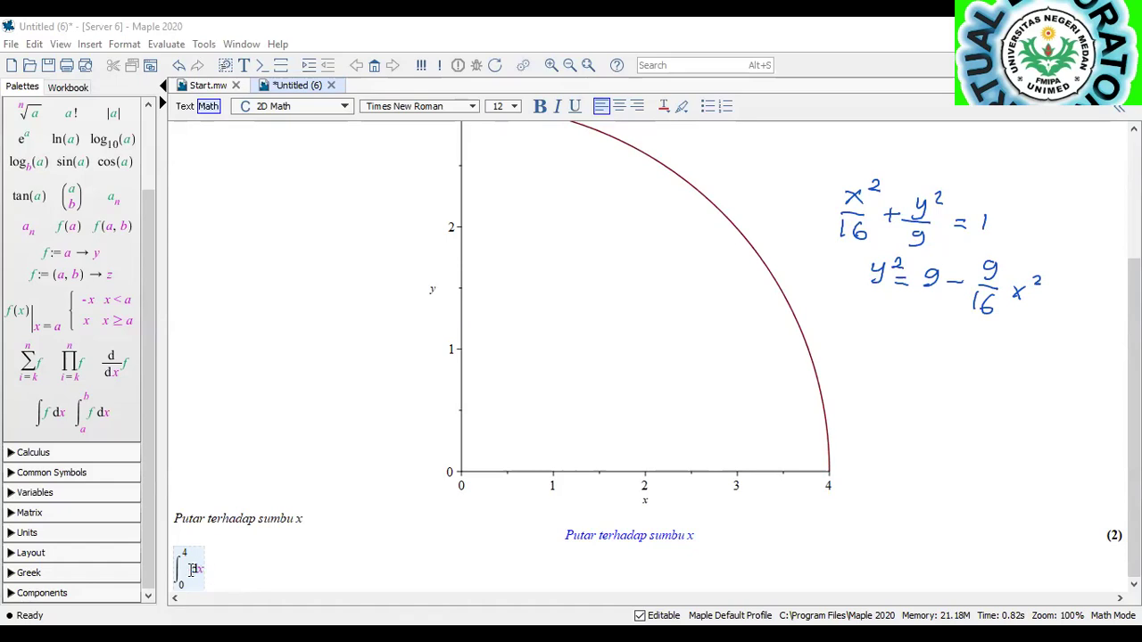
Enter 9 - 9/16 x^2 as the integrand of the definite integral.
type("9-")
type("9 = 9")
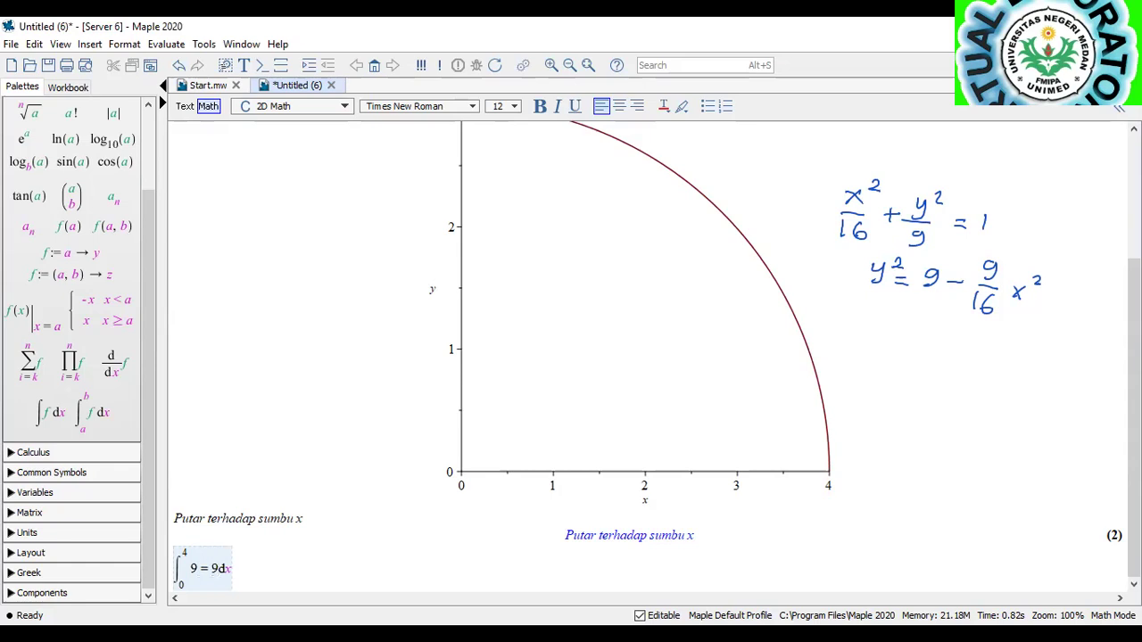
key("BackSpace")
type("9/16")
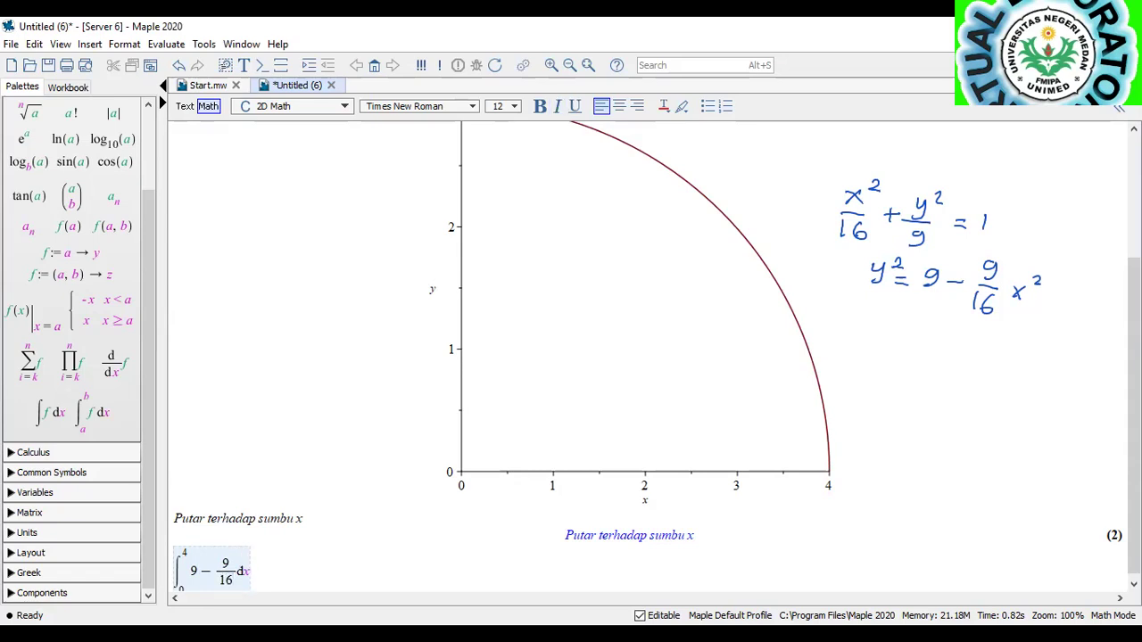
key("Right")
type("x&")
key("BackSpace")
type("^2")
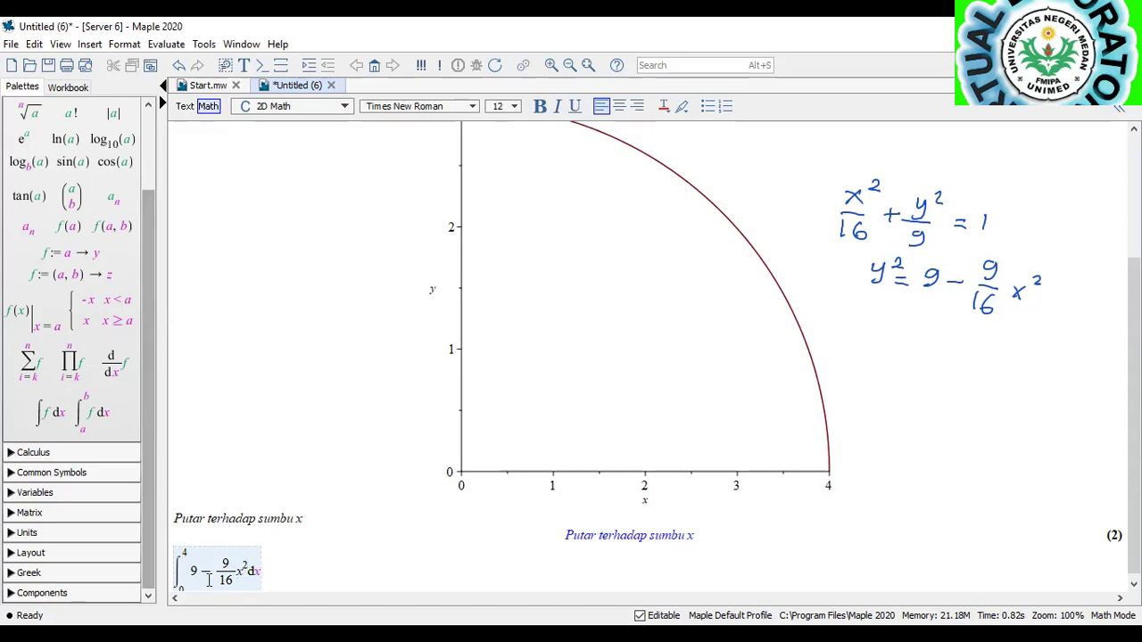
Put the factor Pi in front of the integral and evaluate the expression.
left_click(177, 566)
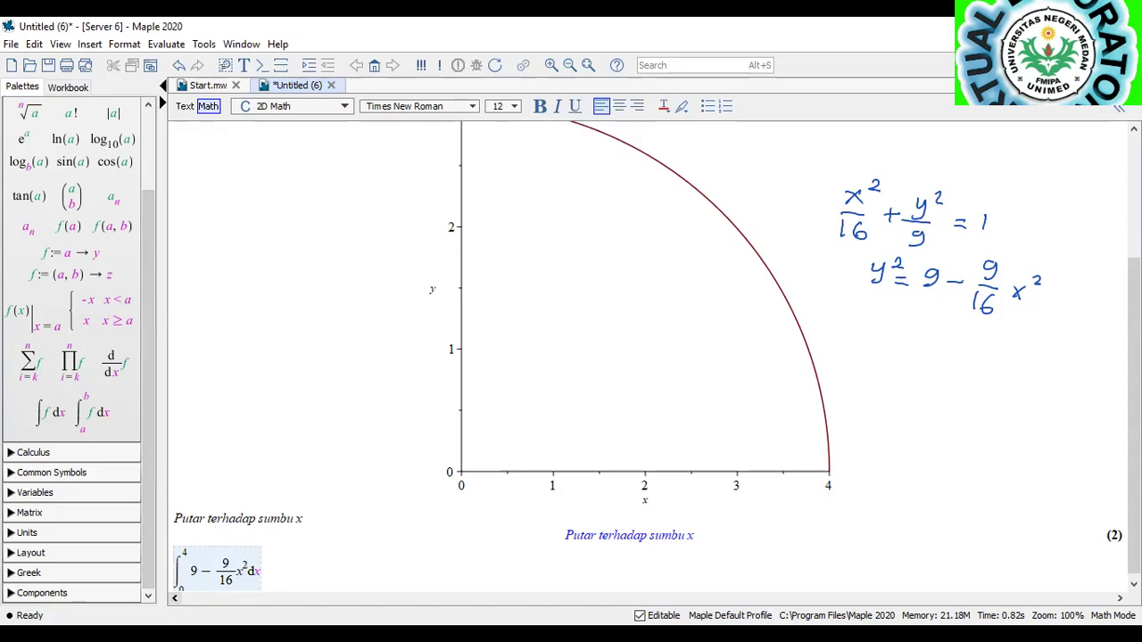
type("Pi")
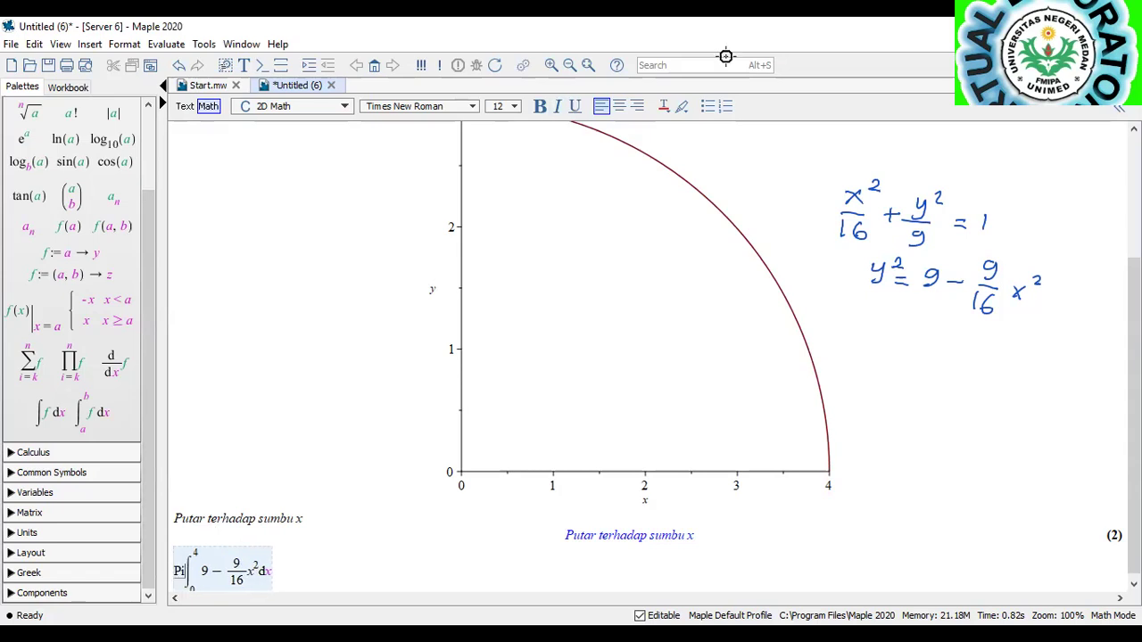
left_click(293, 577)
key("Return")
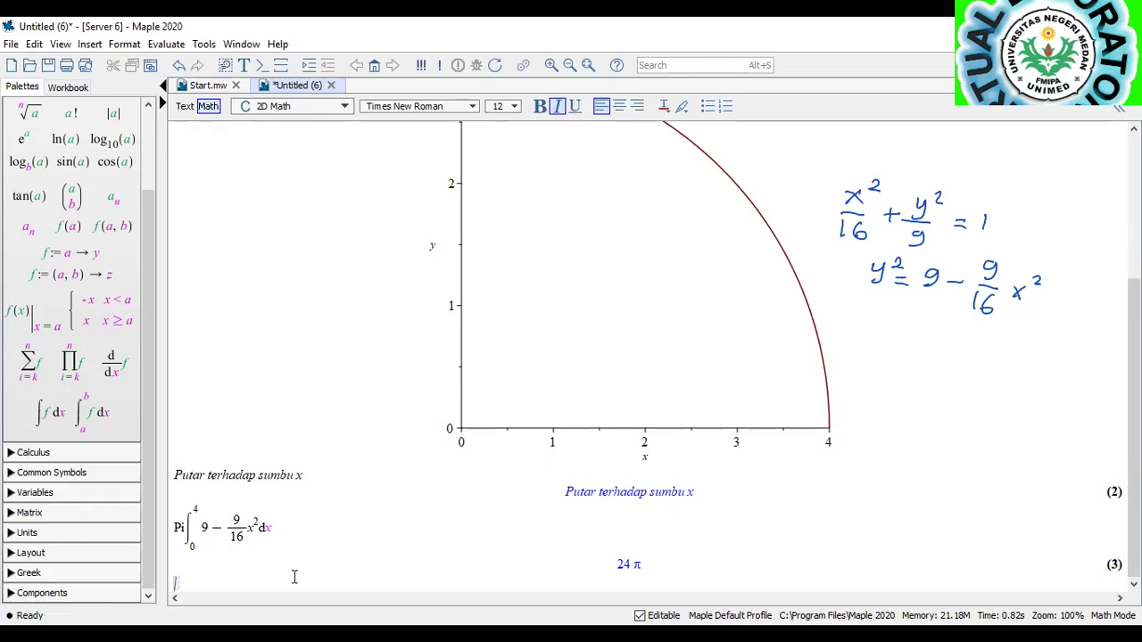
Enter the line "Putar terhadap y" below the first volume result.
type("Putar ter")
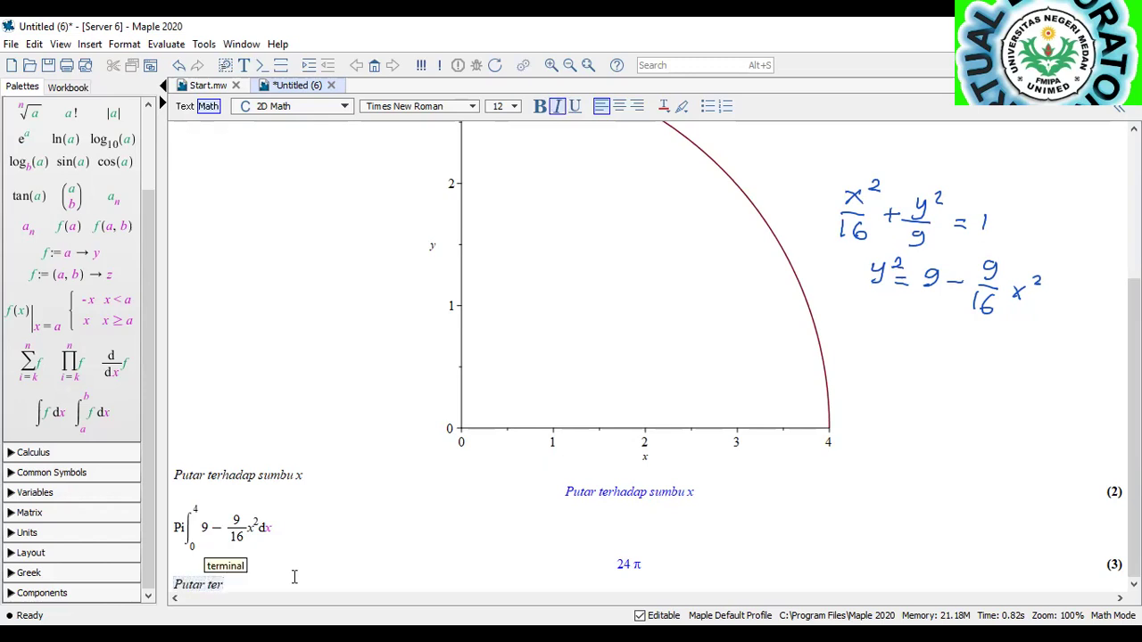
type("hadap y")
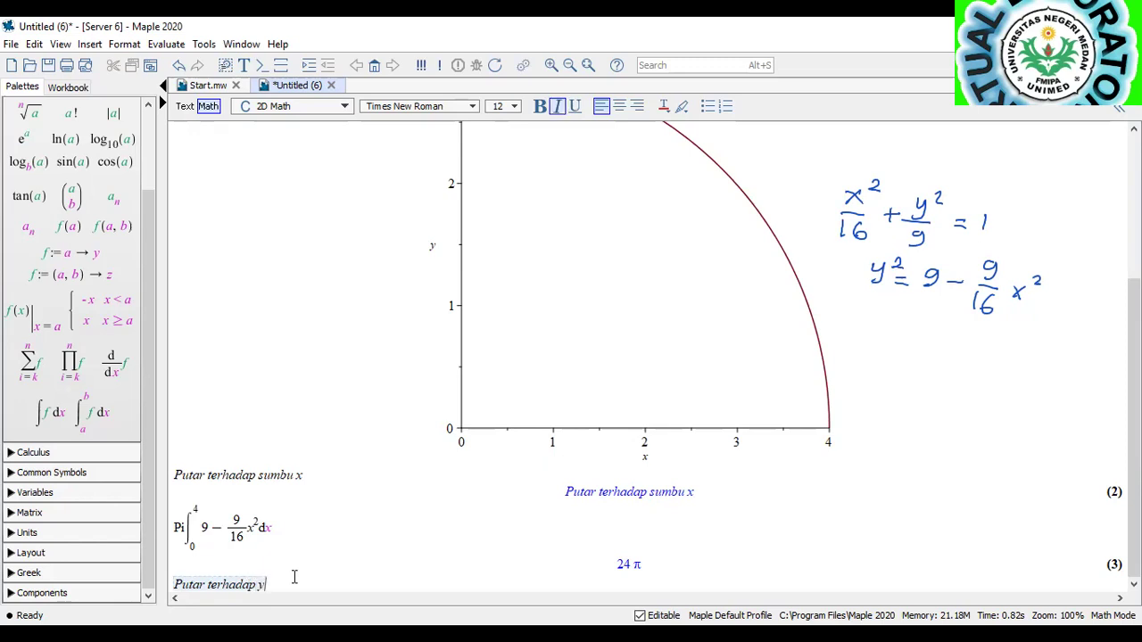
key("Return")
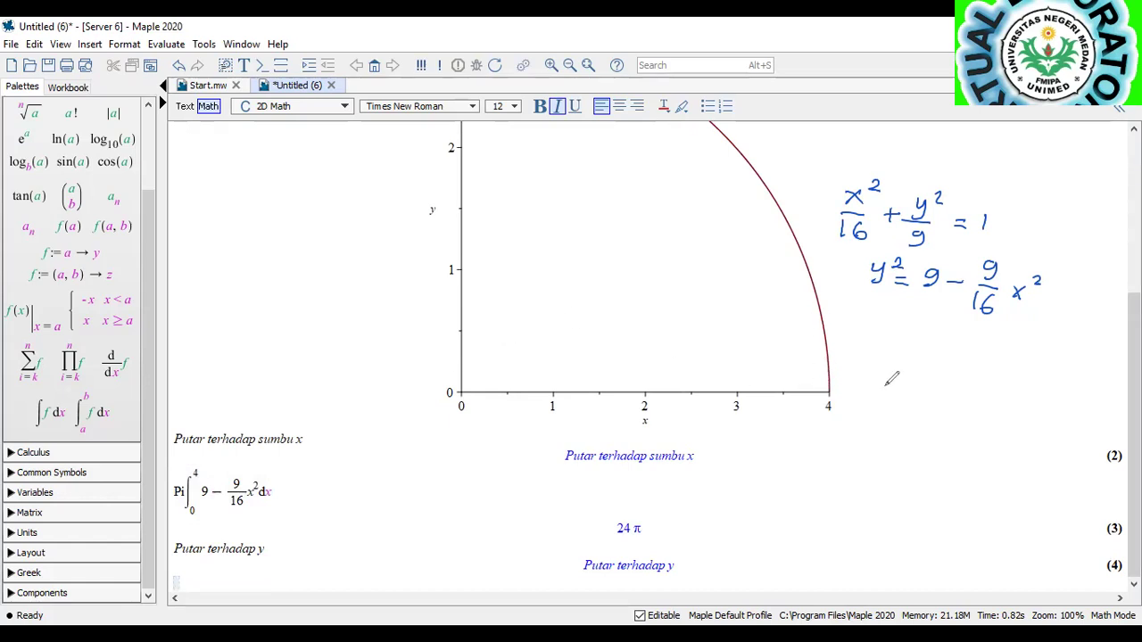
Handwrite x² = 16 − (16/9)y² beneath the two handwritten equations beside the plot.
mouse_move(867, 326)
left_mouse_down()
mouse_move(885, 346)
mouse_move(899, 336)
mouse_move(928, 354)
mouse_move(987, 351)
mouse_move(978, 387)
mouse_move(1005, 366)
left_mouse_up()
mouse_move(1012, 358)
left_mouse_down()
mouse_move(1003, 379)
mouse_move(1033, 358)
left_mouse_up()
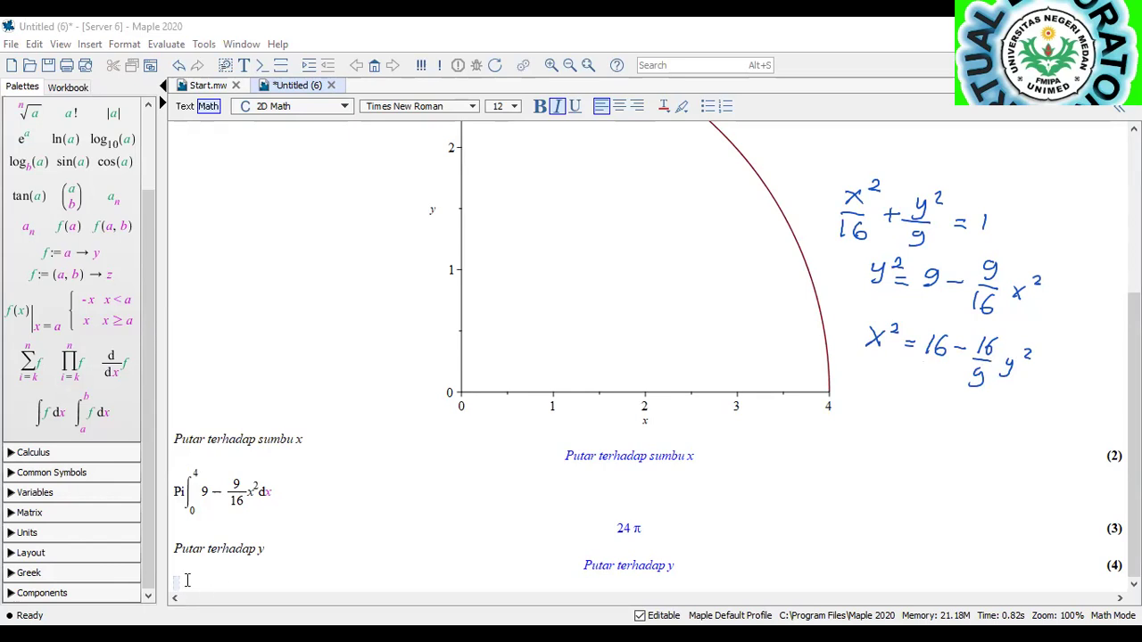
Start a new expression with the factor Pi and a definite integral with limits 0 and 3.
type("Pi")
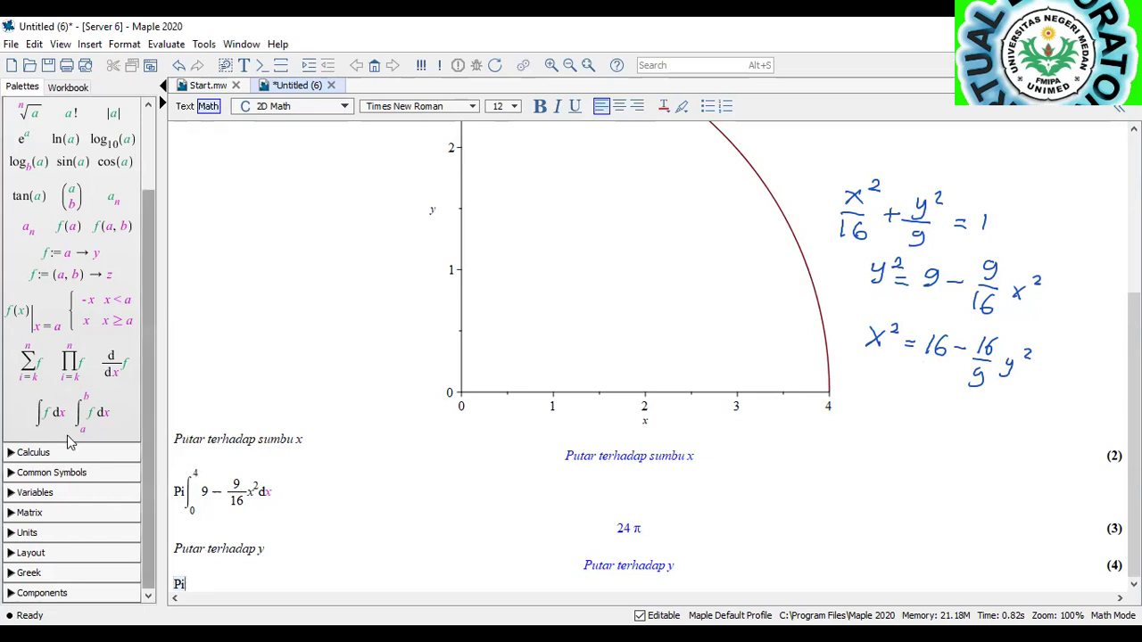
left_click(89, 412)
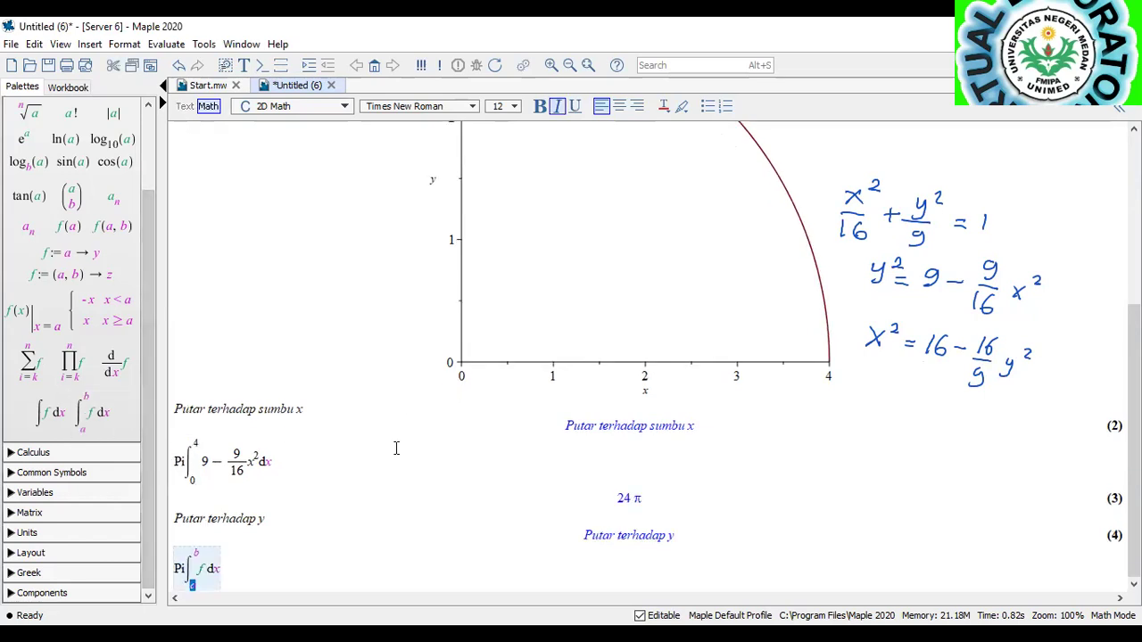
left_click(196, 586)
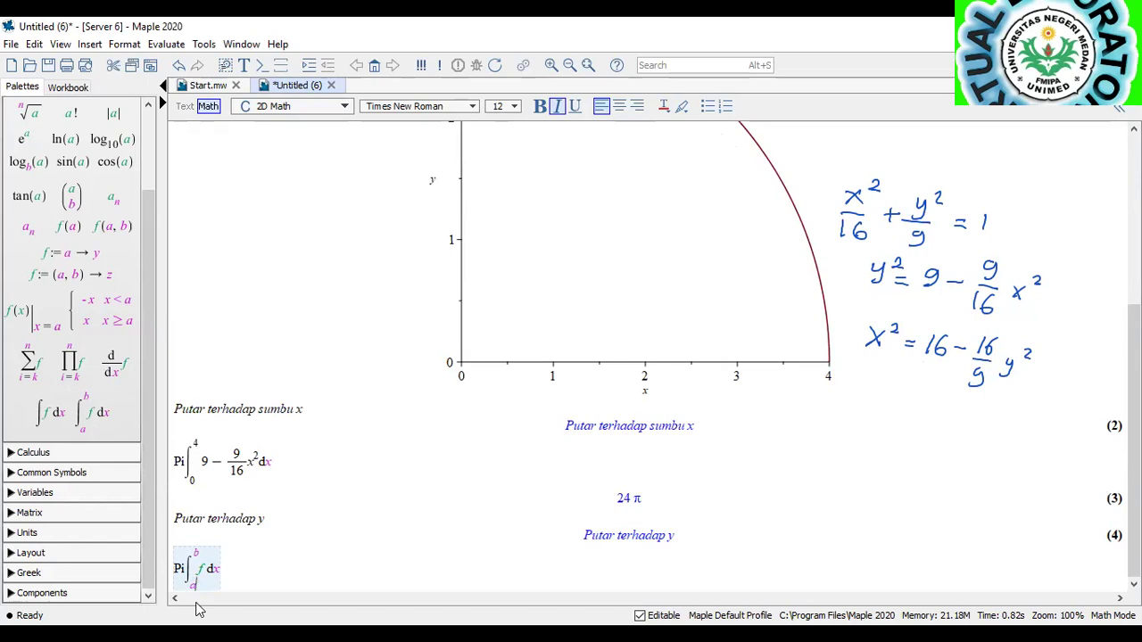
key("BackSpace")
type("0")
key("Tab")
type("3")
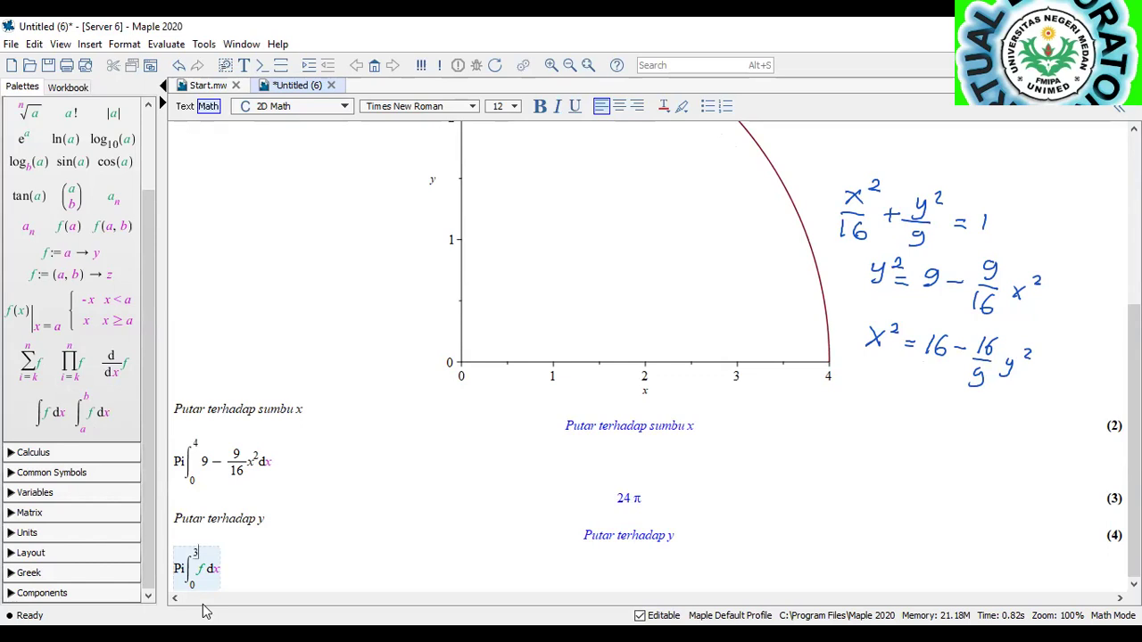
Enter 16 - 16/9 y^2 as the integrand of the new definite integral.
key("Tab")
key("BackSpace")
type("16-")
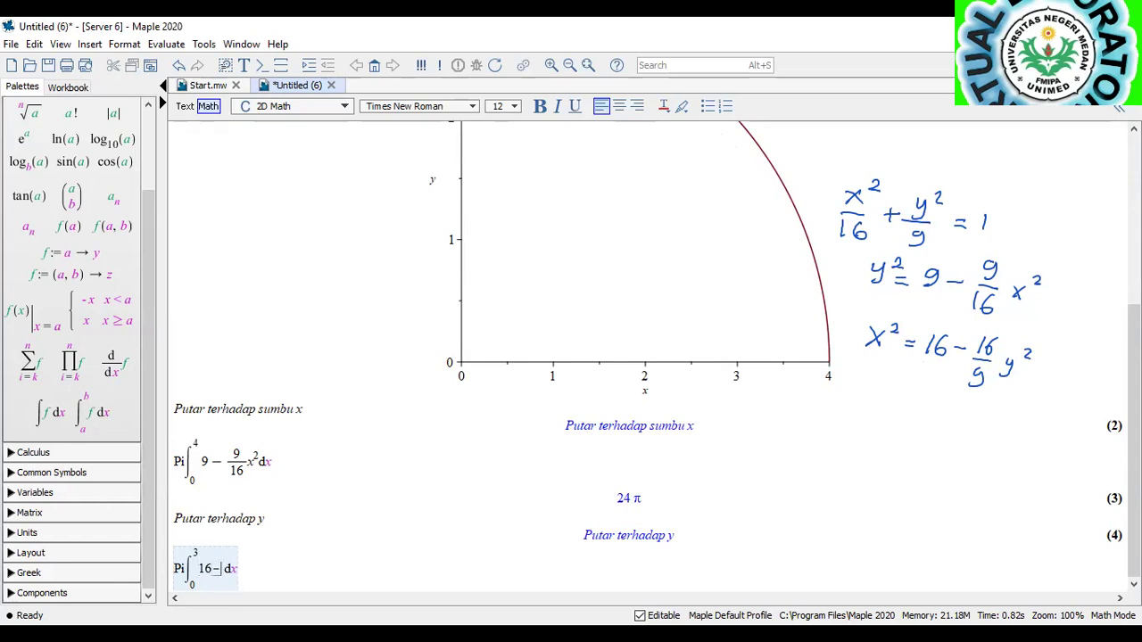
type("16 ")
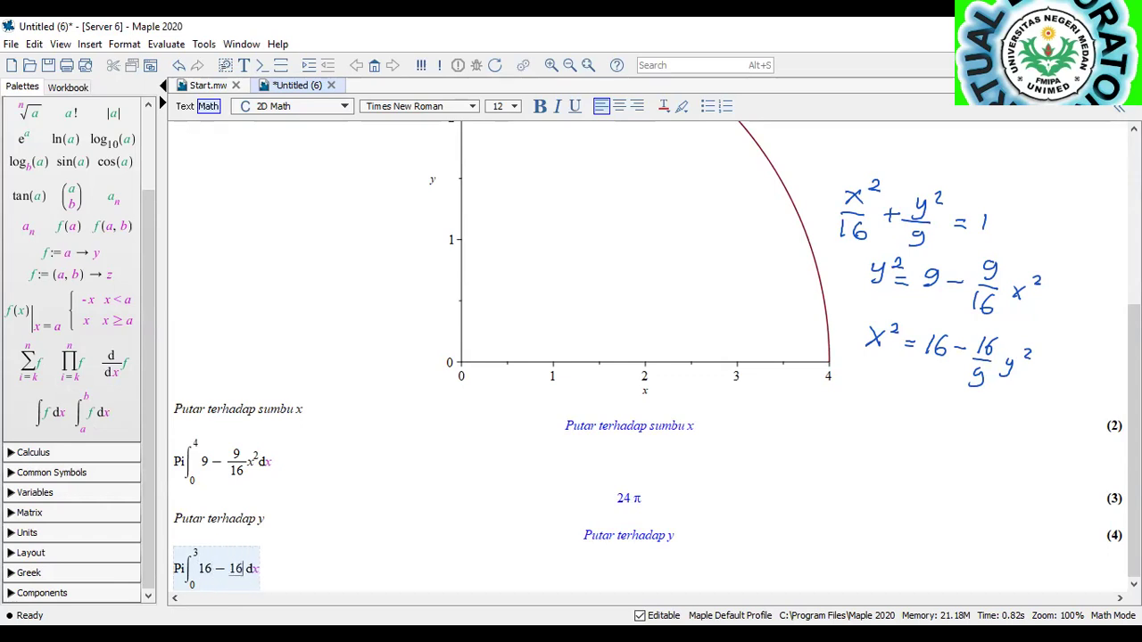
type("/")
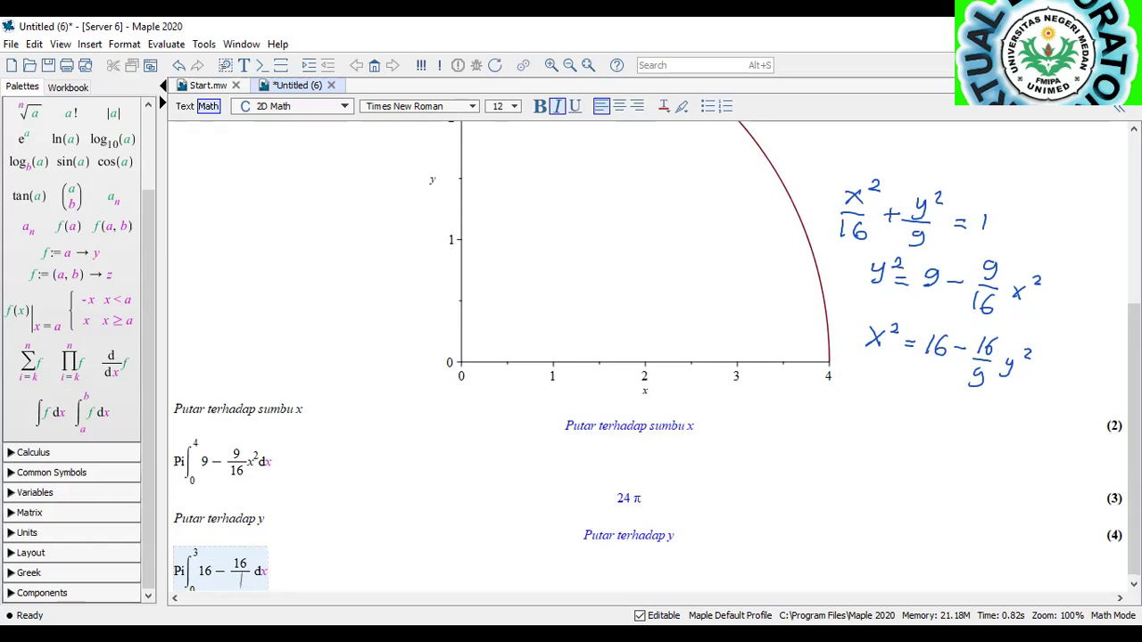
type("9")
key("Right")
type("y^2")
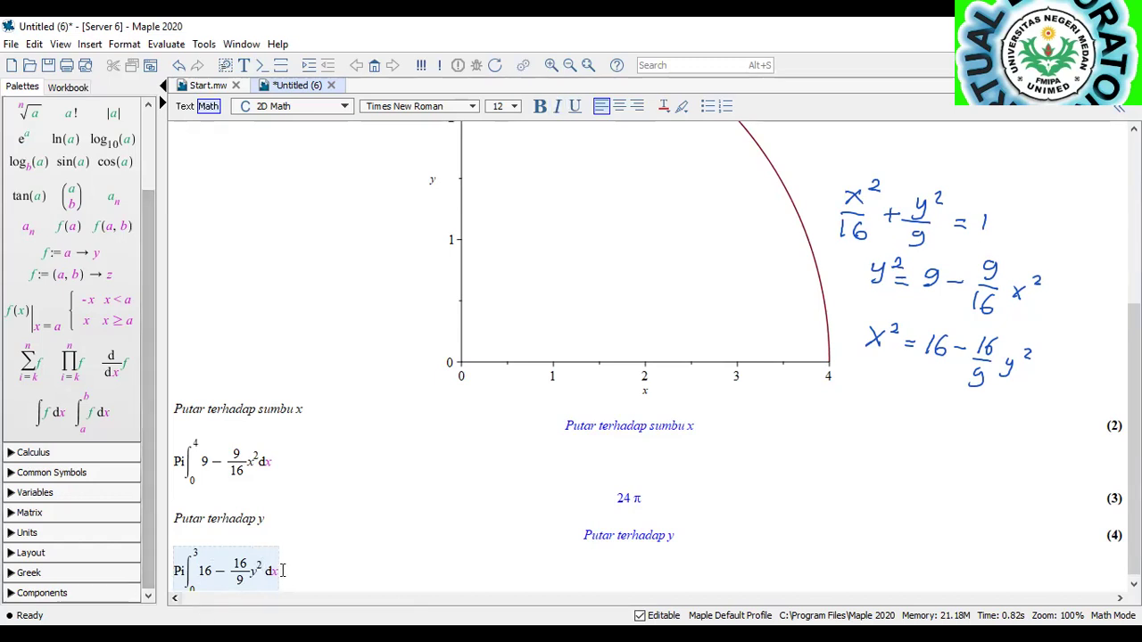
Change the integration variable to y and evaluate the expression.
key("BackSpace")
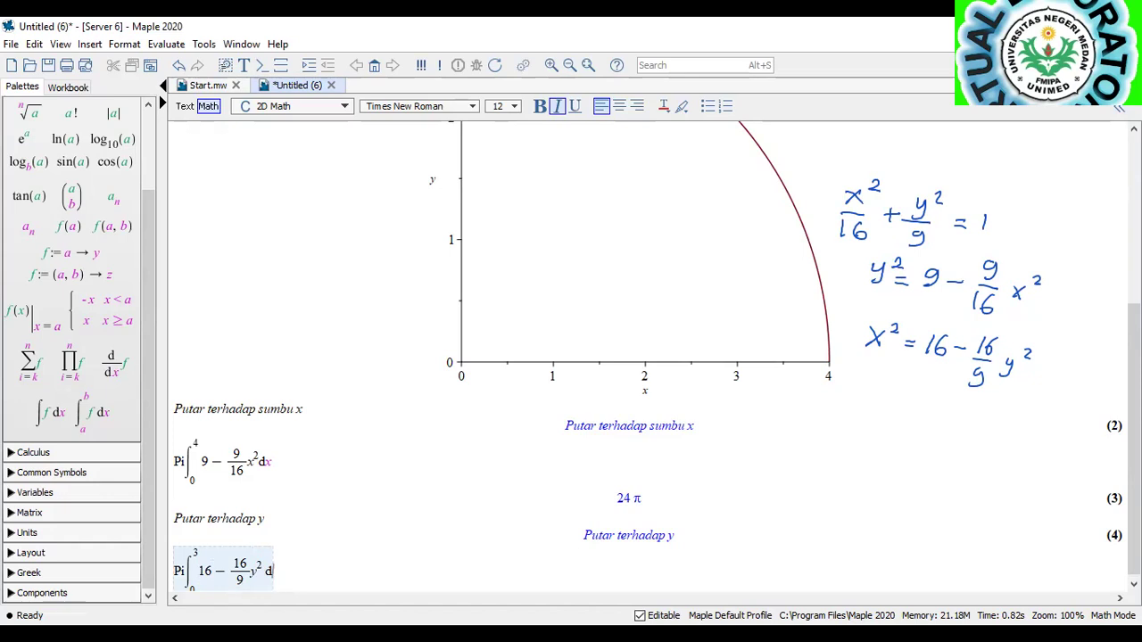
type("y")
key("Return")
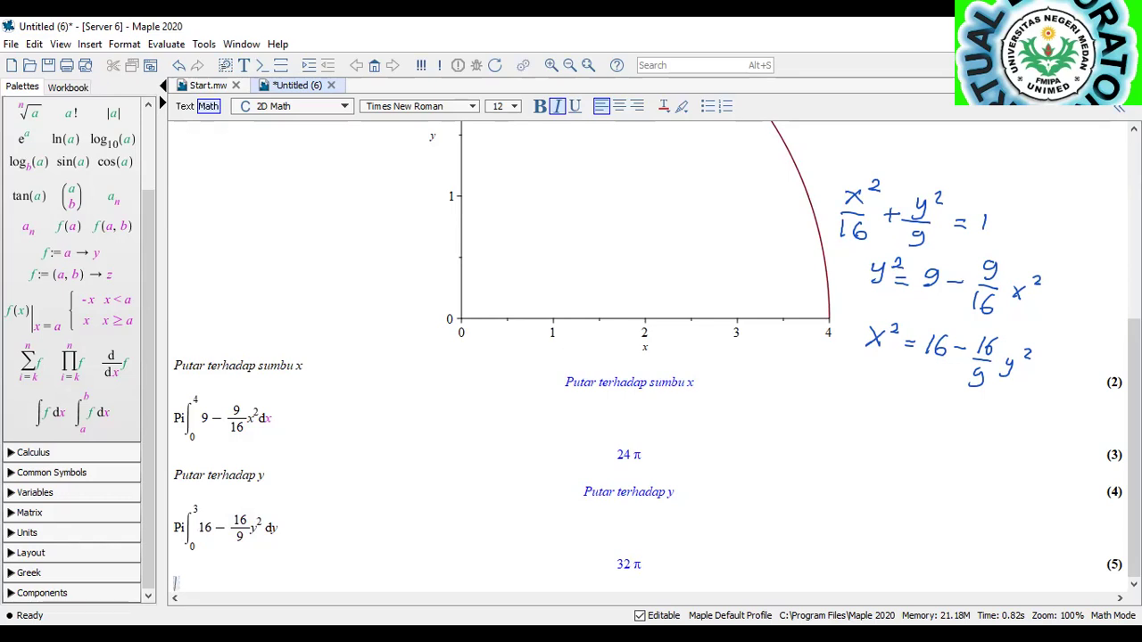
Load the calculus package by running with(Student[Calculus1]).
type("with(Student[")
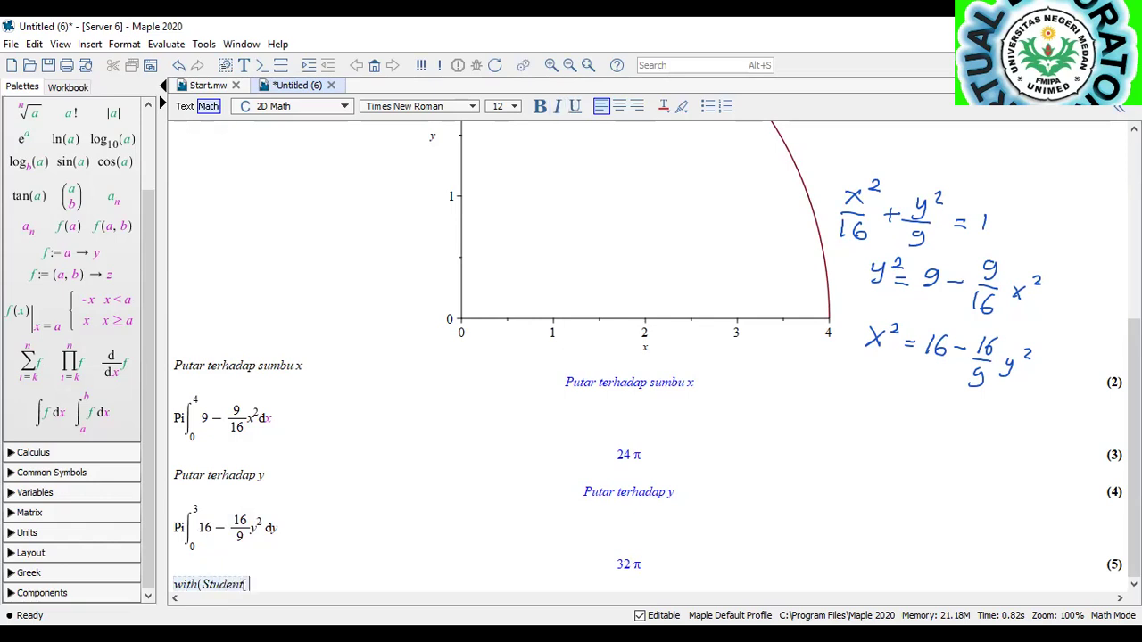
type("Calculus1]")
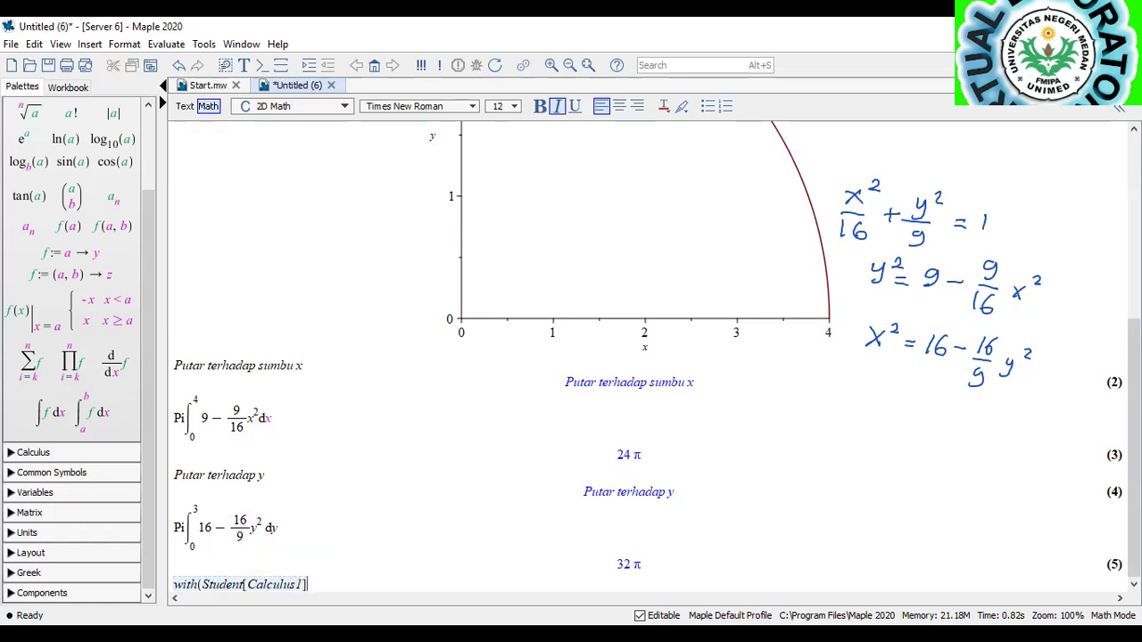
type(")")
key("Return")
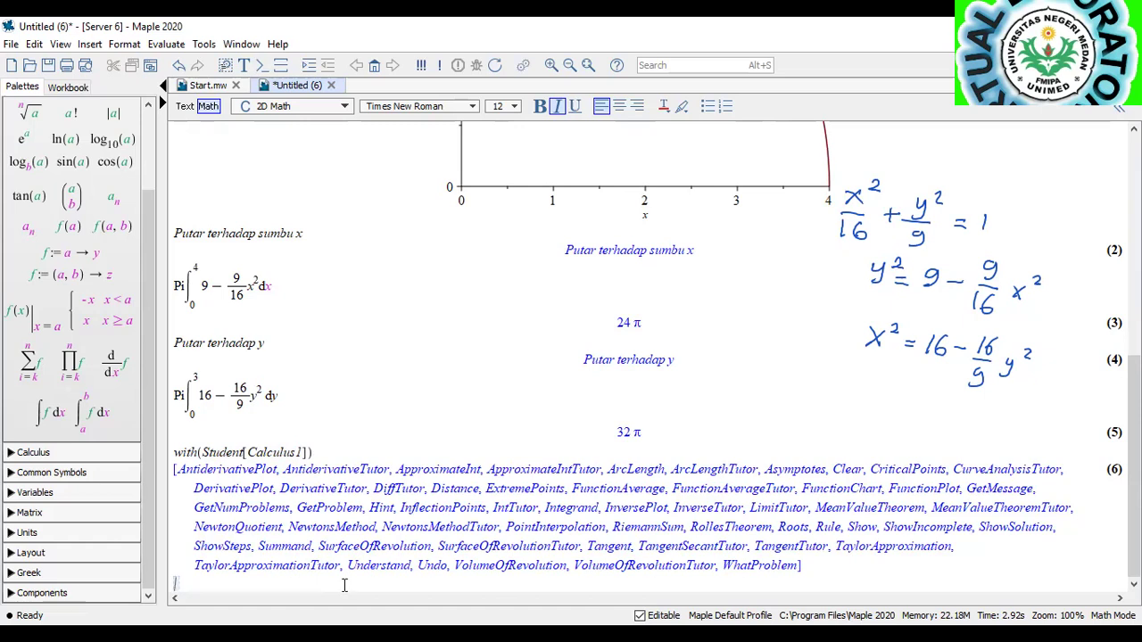
Begin a VolumeOfRevolution call on a new line with sqrt(9 - 9/16 x^2) as its function.
left_click_drag(455, 564, 568, 575)
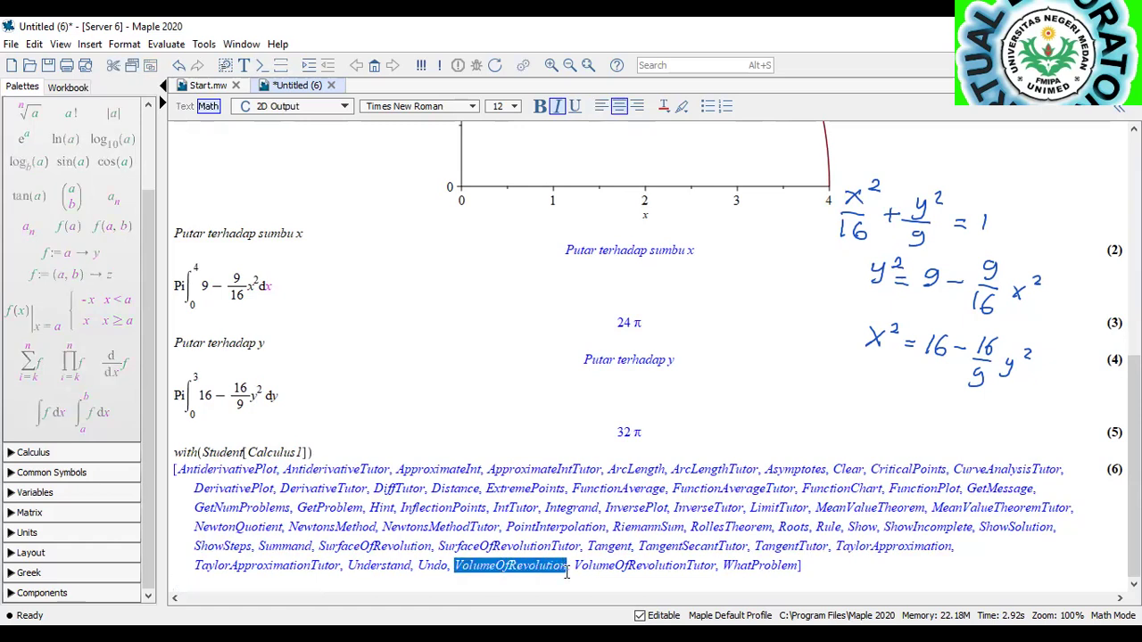
left_click(214, 581)
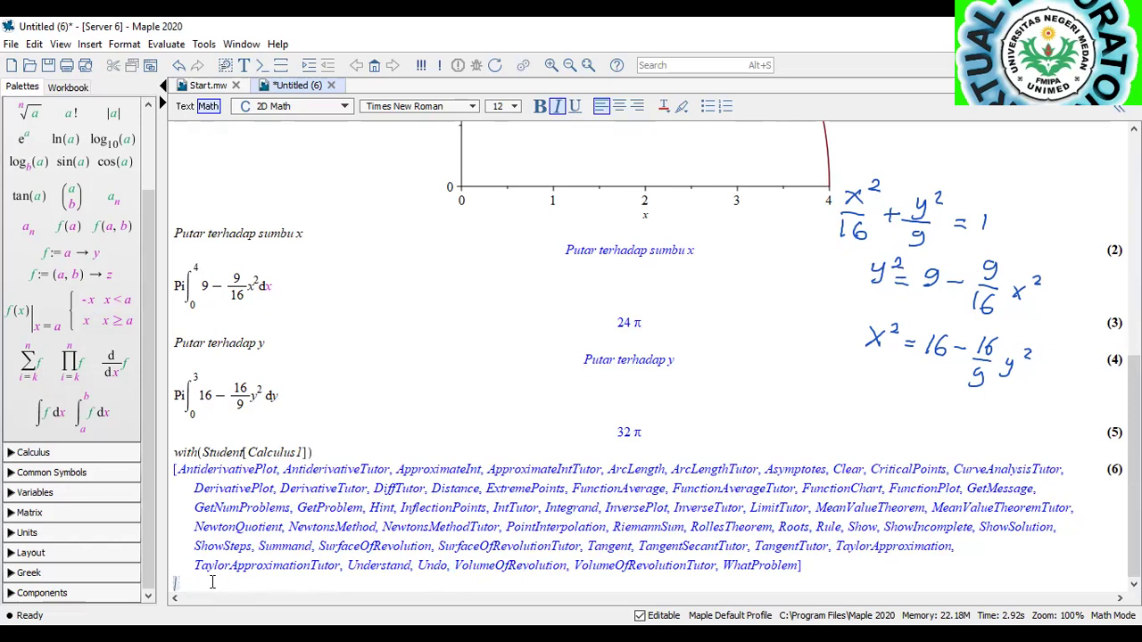
type("Volum")
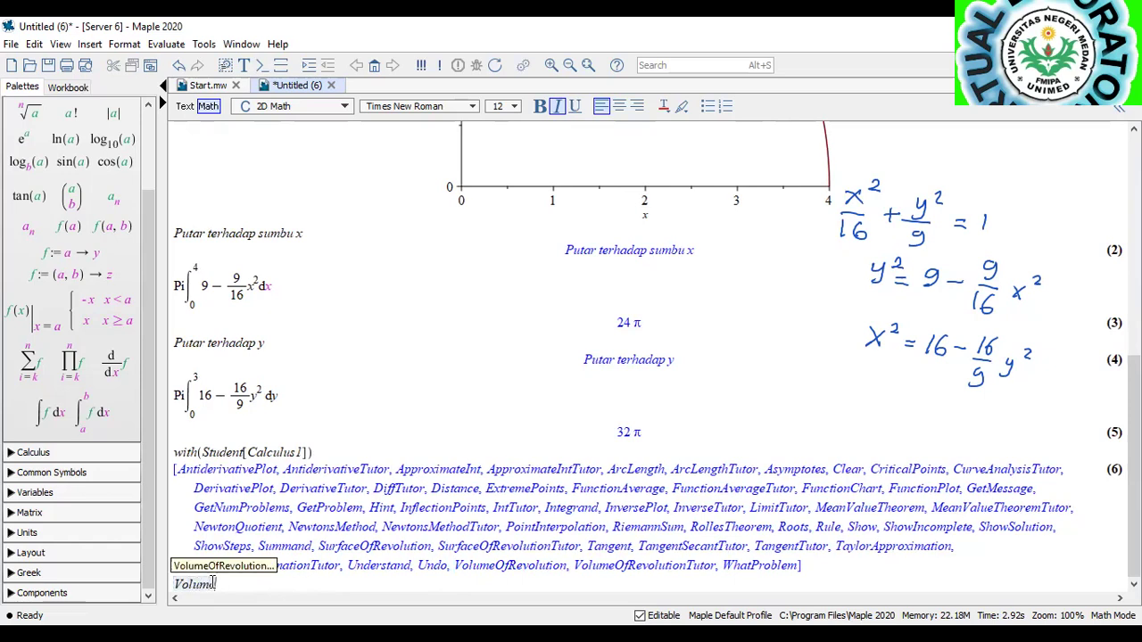
type("eOfRevolution(")
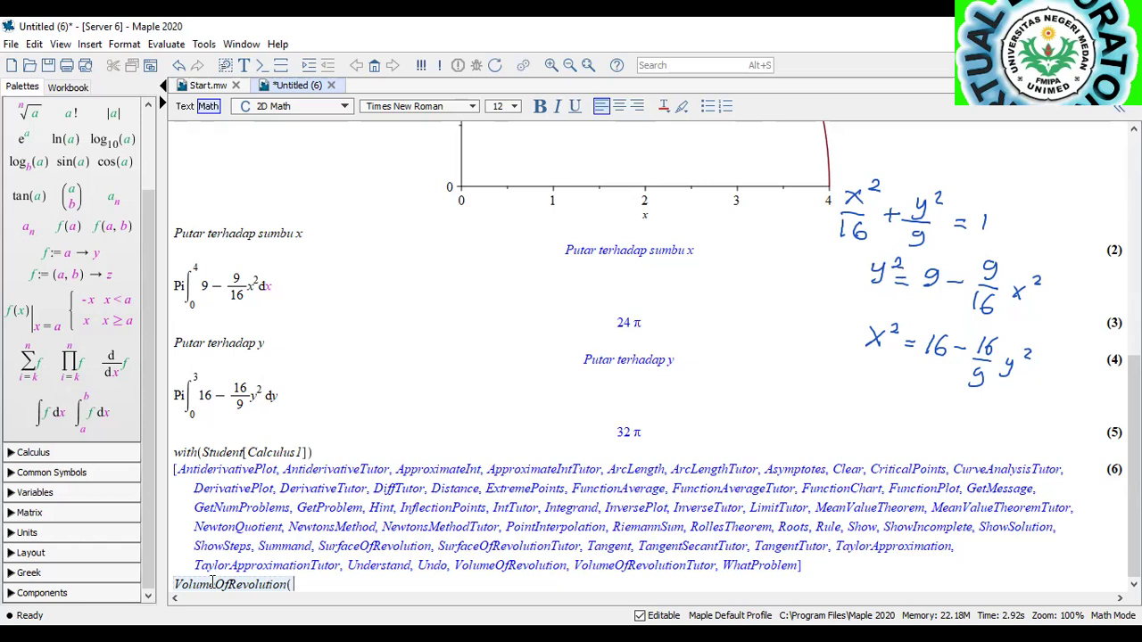
type("sqrt")
type("(")
type("9")
type("-9/1")
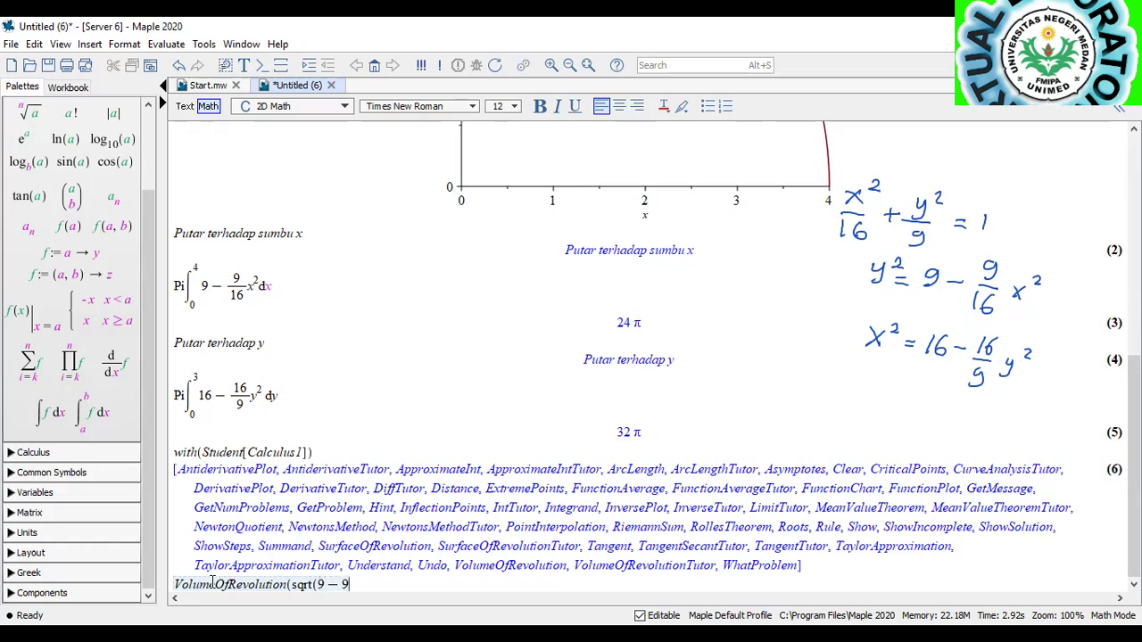
type("6")
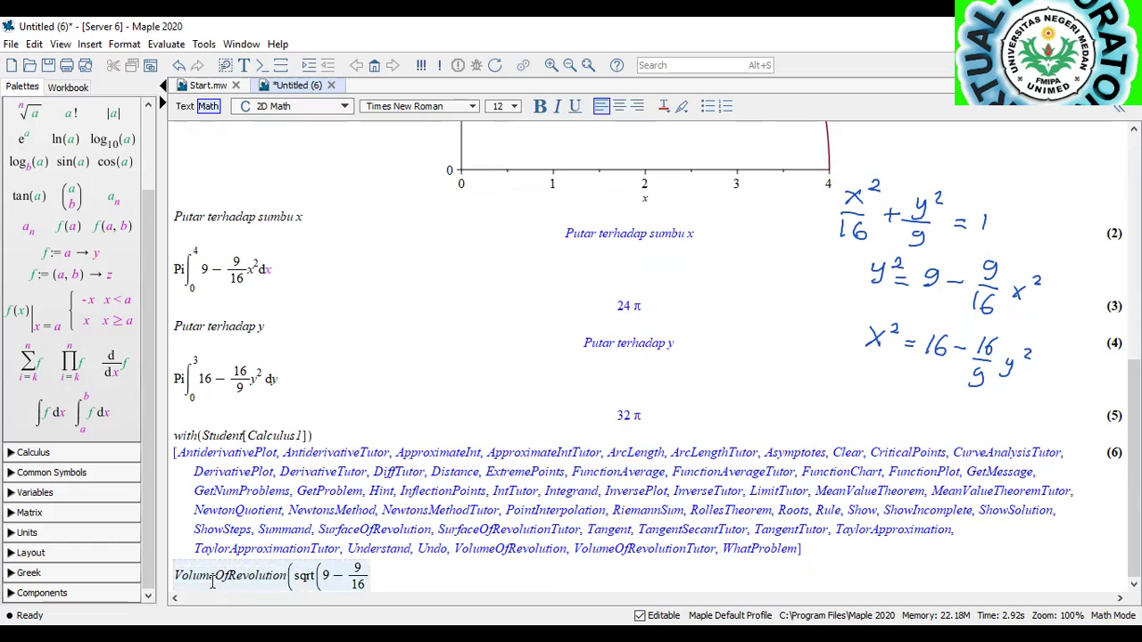
key("Right")
type("x^2")
key("Right")
Complete the VolumeOfRevolution call with the range x = 0..4 and evaluate it.
type("), x = ")
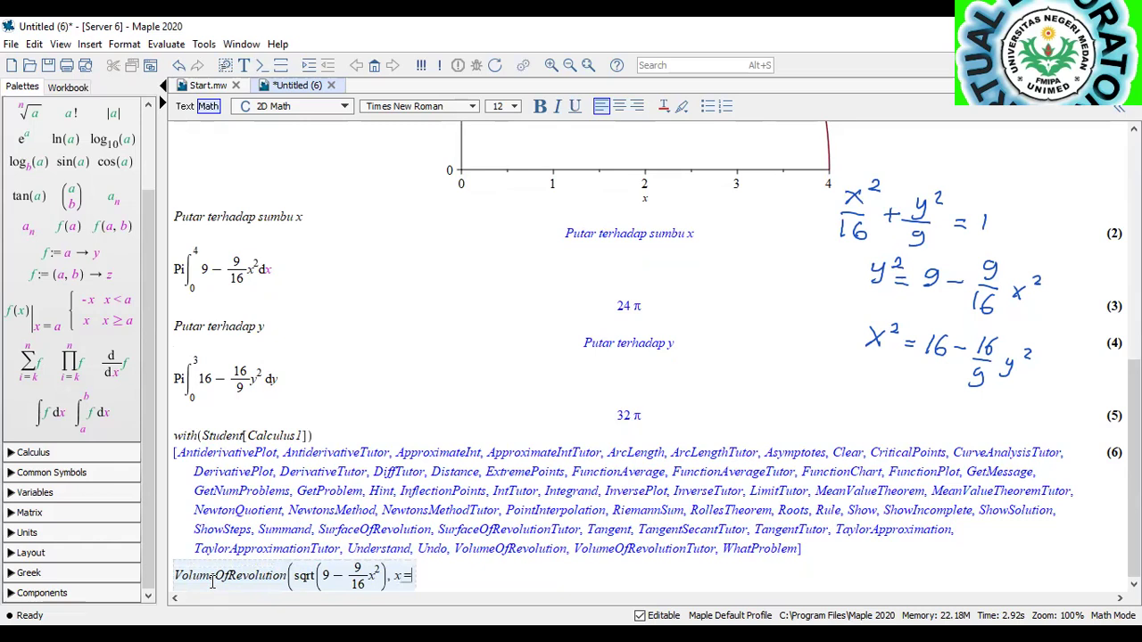
type("0 ..4)")
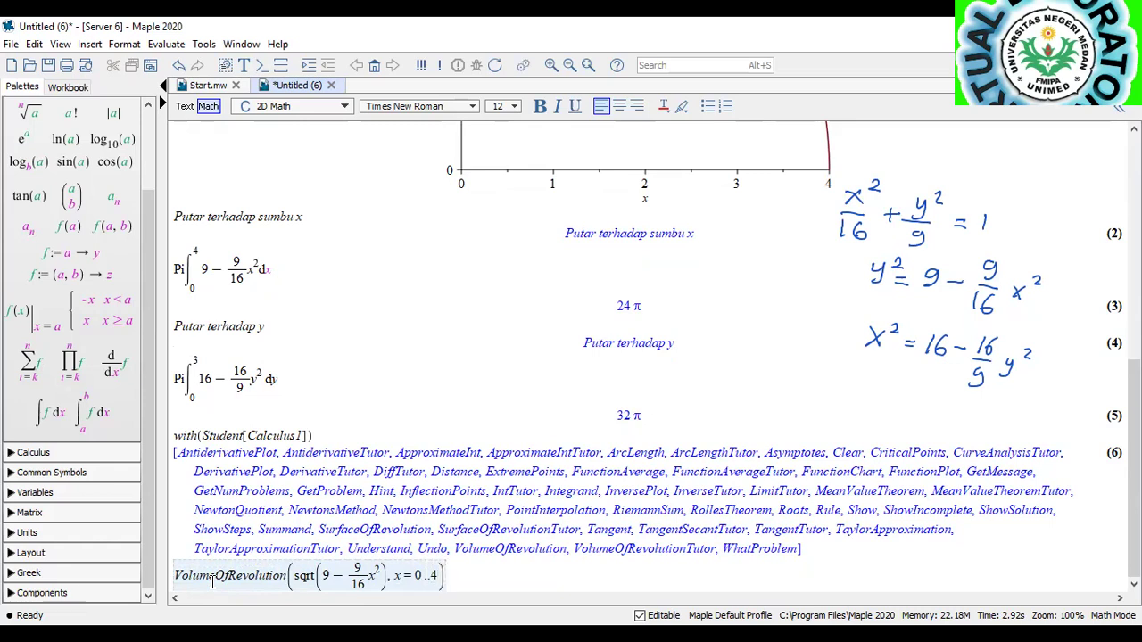
key("Return")
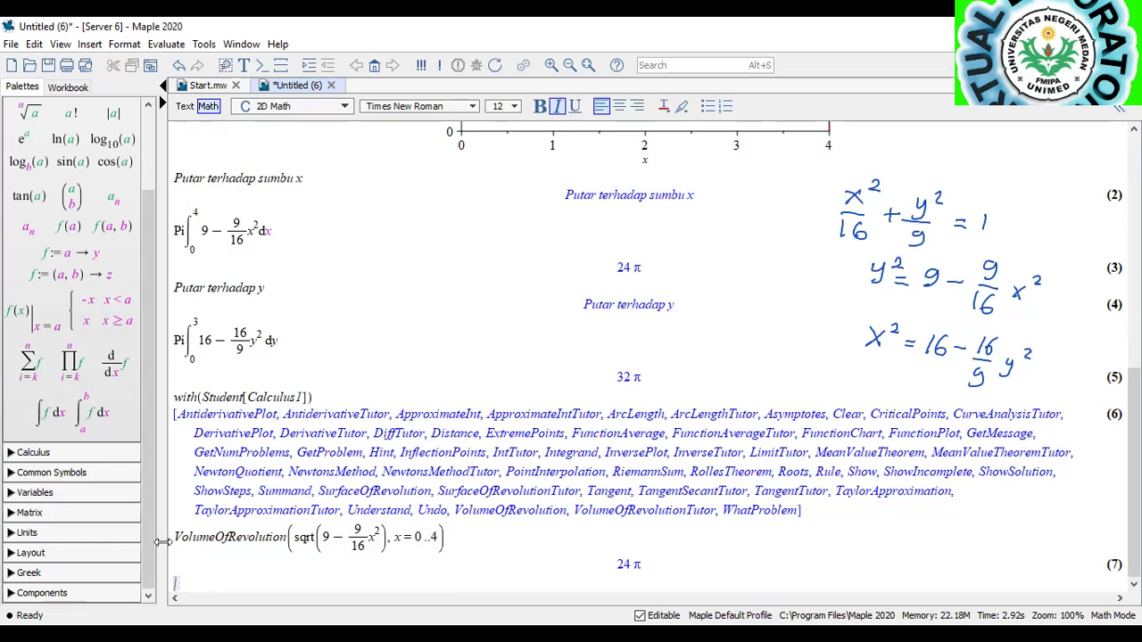
Copy the VolumeOfRevolution call onto a new line below its result.
left_click_drag(168, 543, 441, 528)
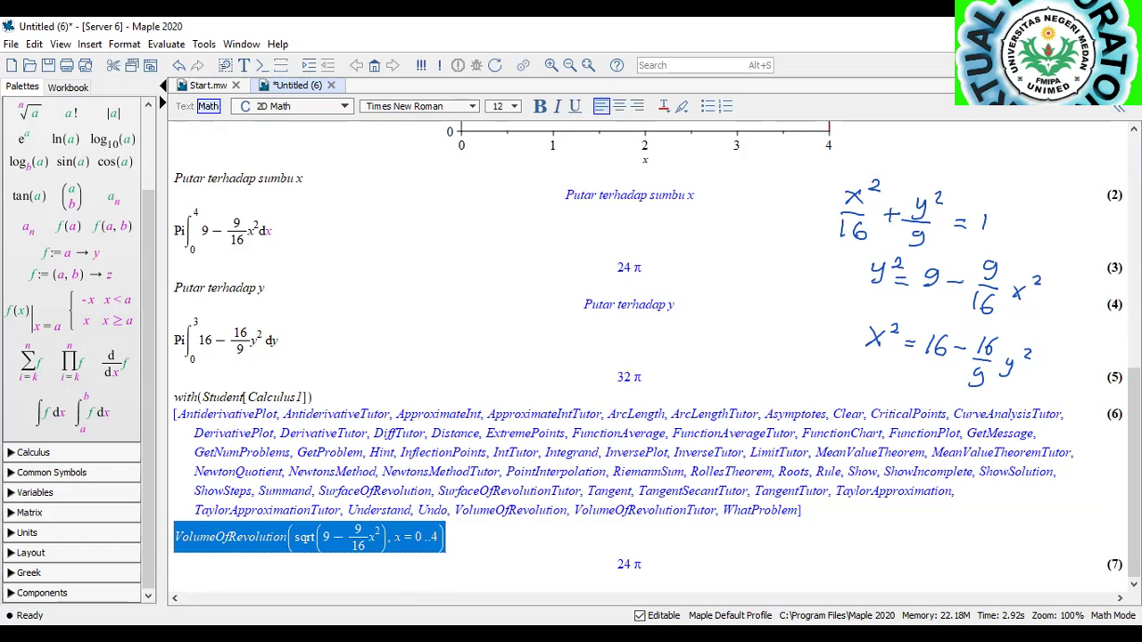
left_click(182, 581)
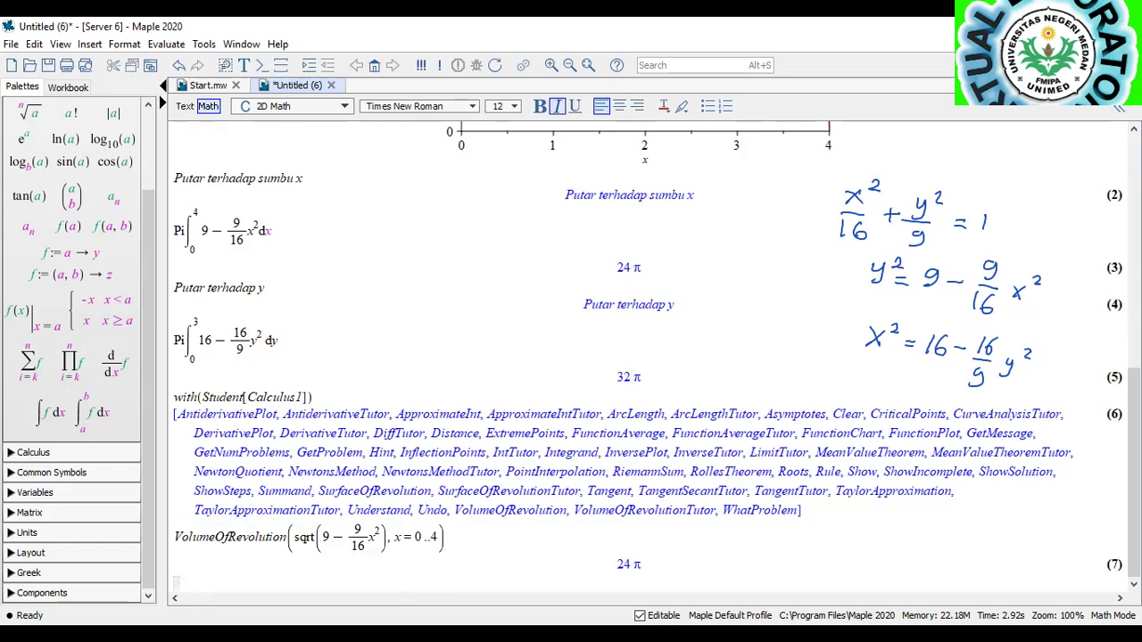
type("VolumeOfRevolution(sqrt(9 - 9/16x^2), x = 0..4)")
left_click(438, 582)
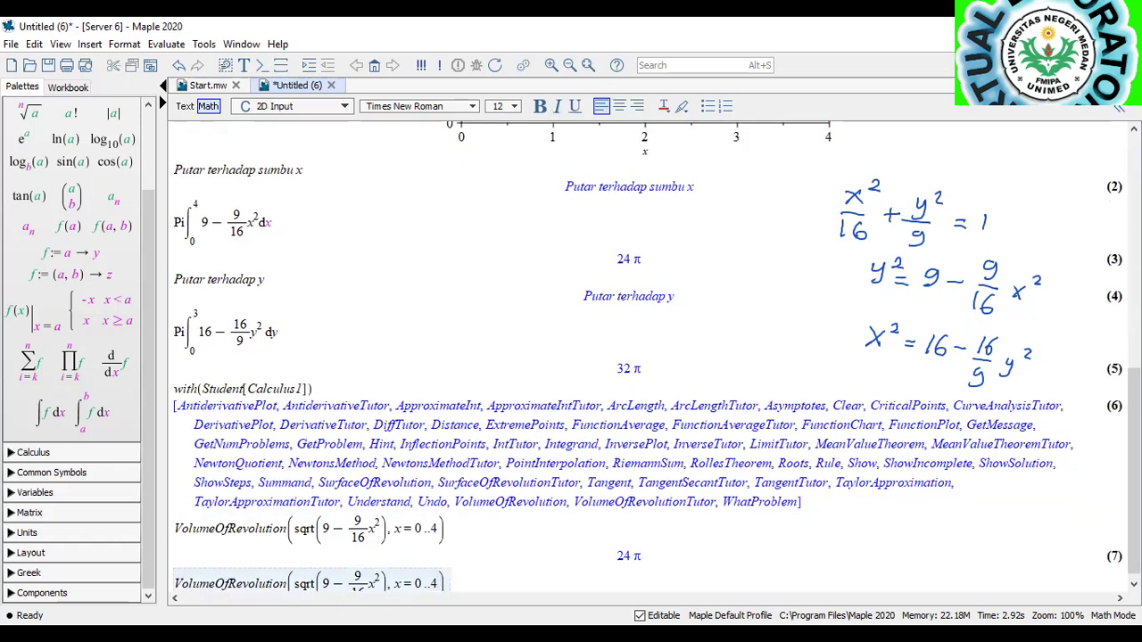
Add the options output = value and axis = horizontal to the copied call and evaluate it.
type(", output ")
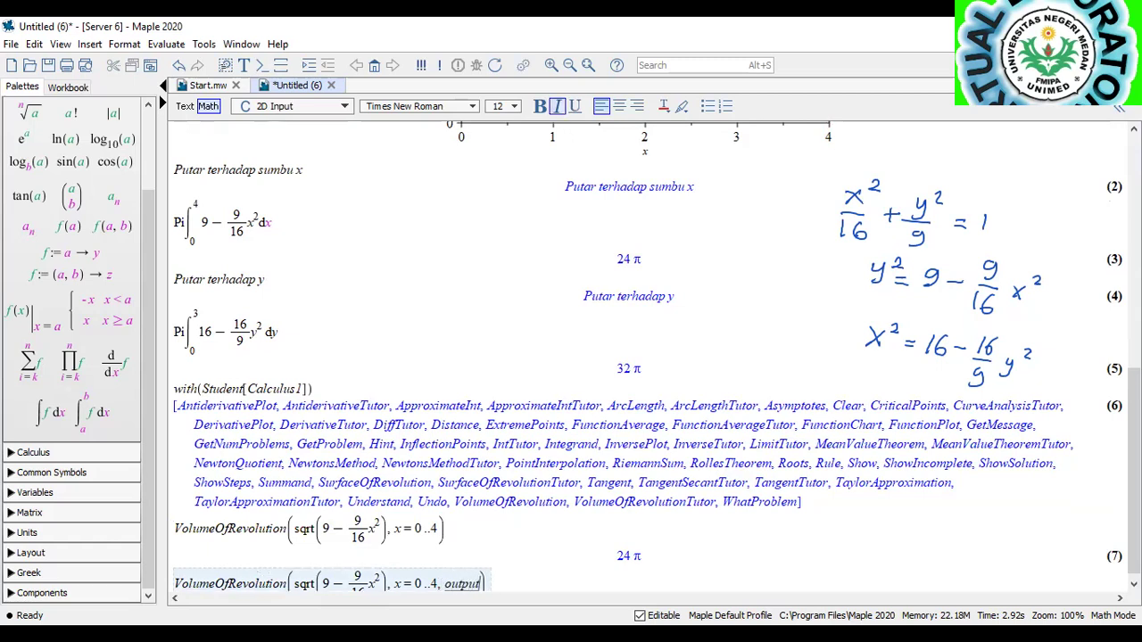
type("= value")
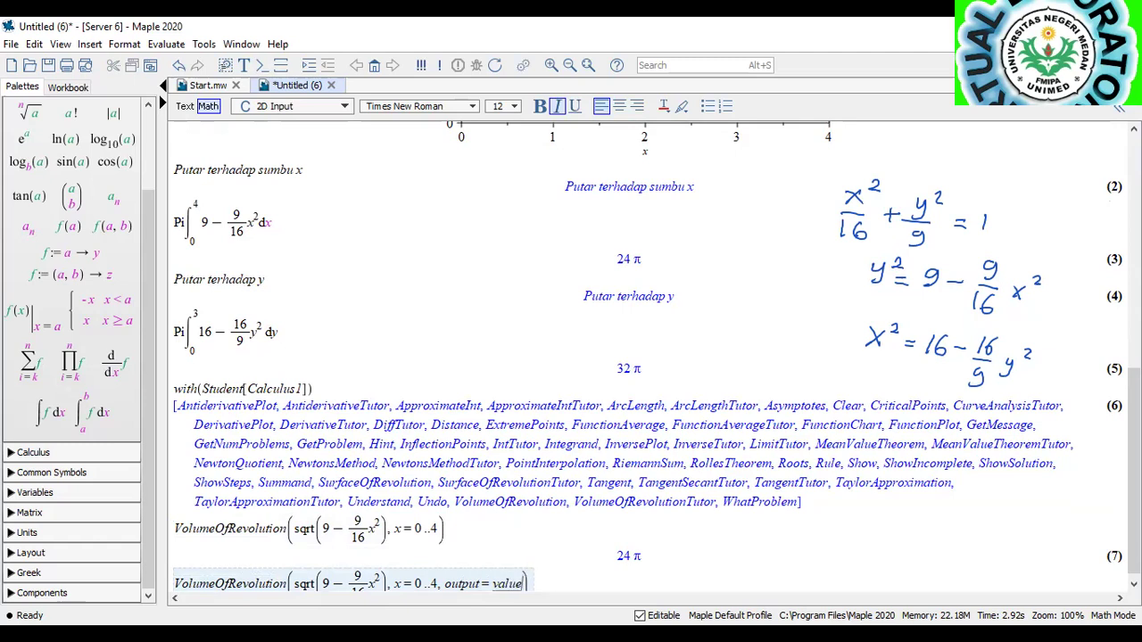
type(", axis = ")
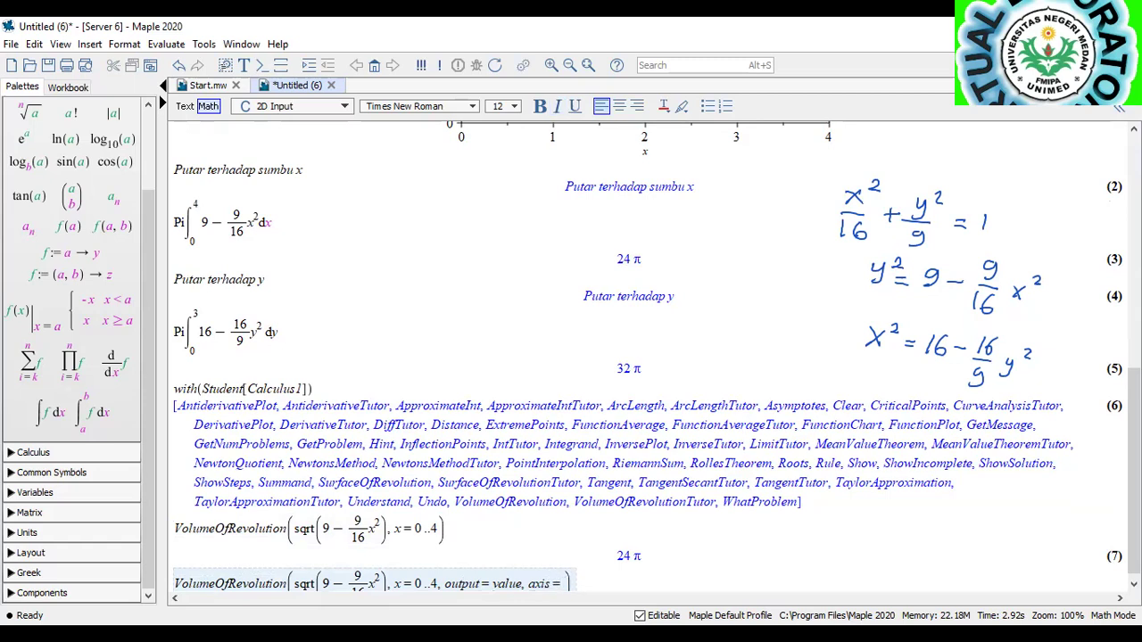
type("horizontal")
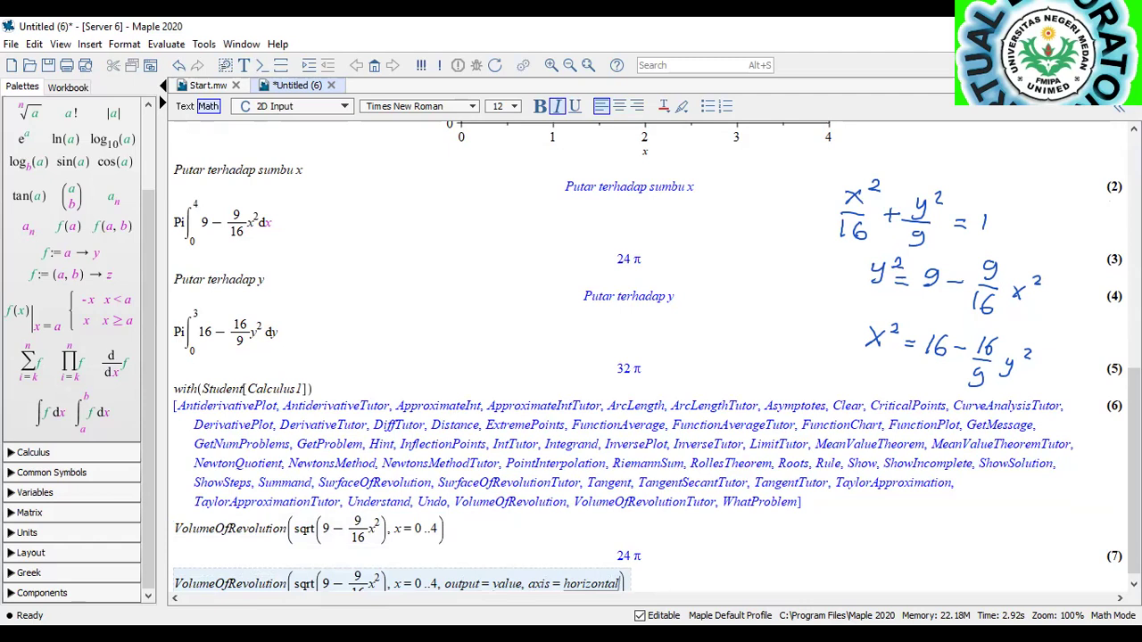
key("Return")
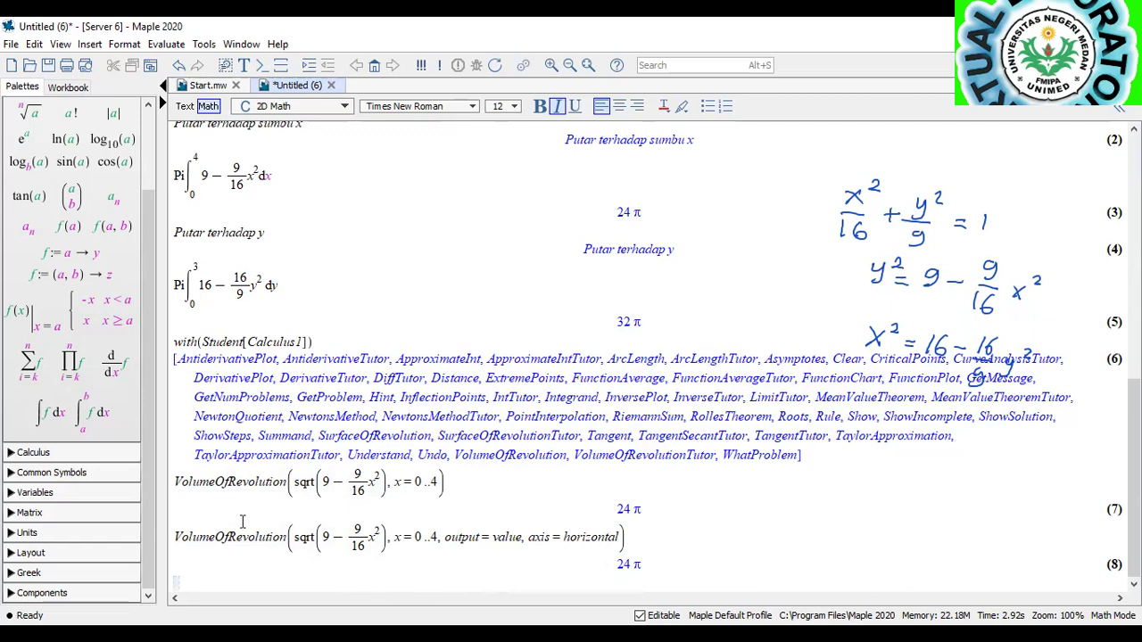
Duplicate the horizontal-axis VolumeOfRevolution call on a new line, set its output option to plot and evaluate it.
left_click_drag(176, 536, 437, 536)
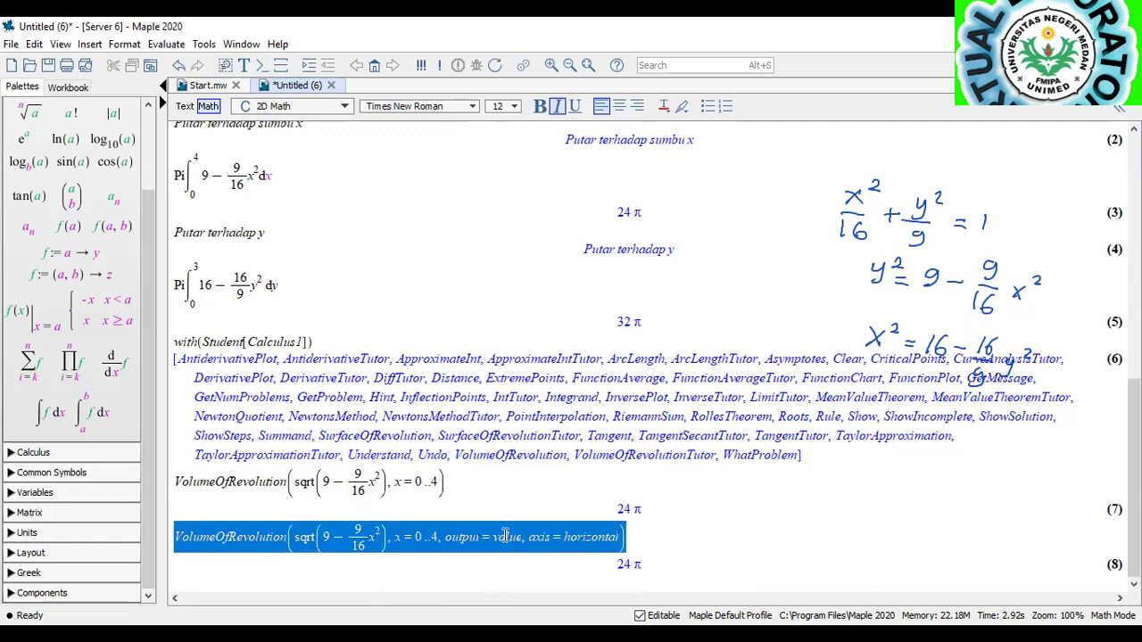
left_click(200, 581)
type("VolumeOfRevolution(sqrt(9 − 9/16x^2), x = 0 ..4, output = value, axis = horizontal)")
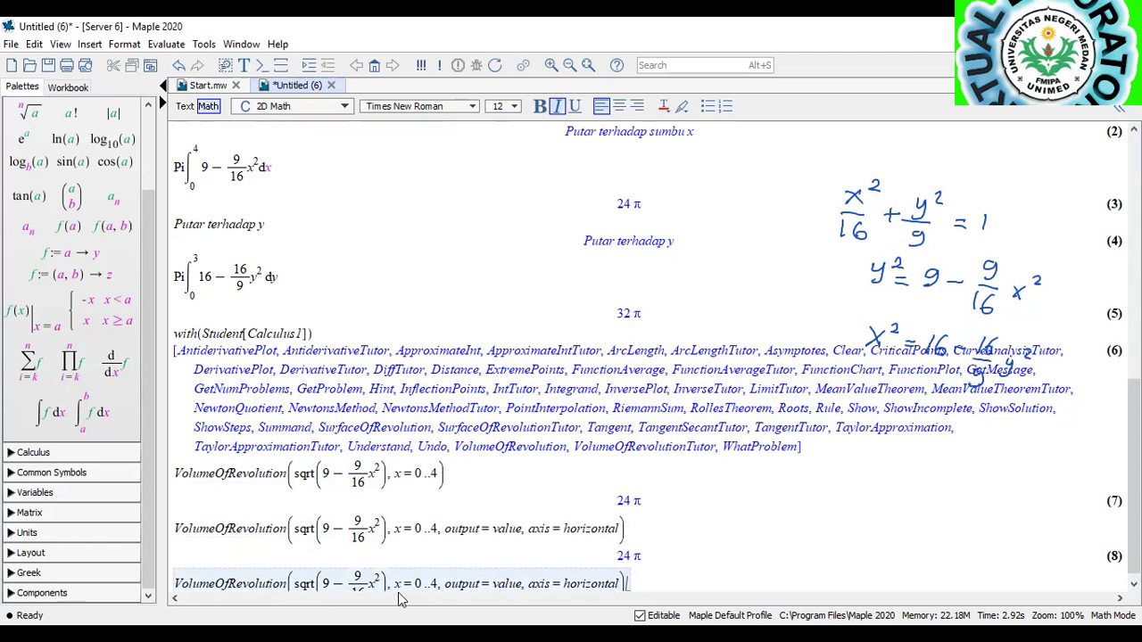
left_click(495, 583)
left_click_drag(495, 584, 520, 584)
type("plot")
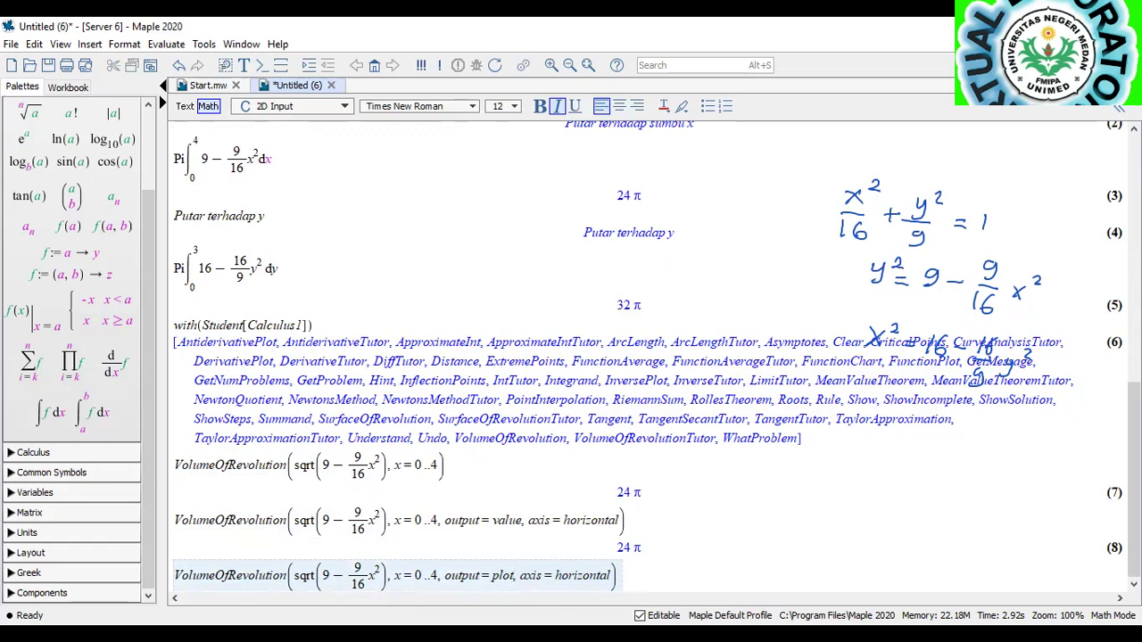
key("Return")
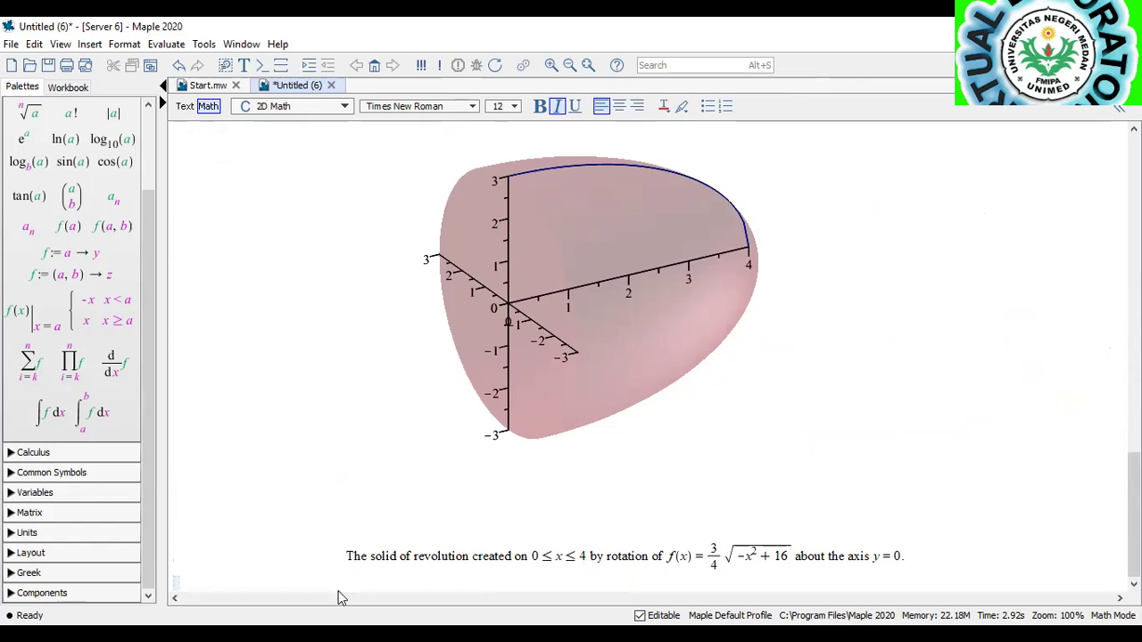
Copy the VolumeOfRevolution call with output = value and axis = horizontal onto a new line below the solid's plot.
scroll(382, 433, "up", 2)
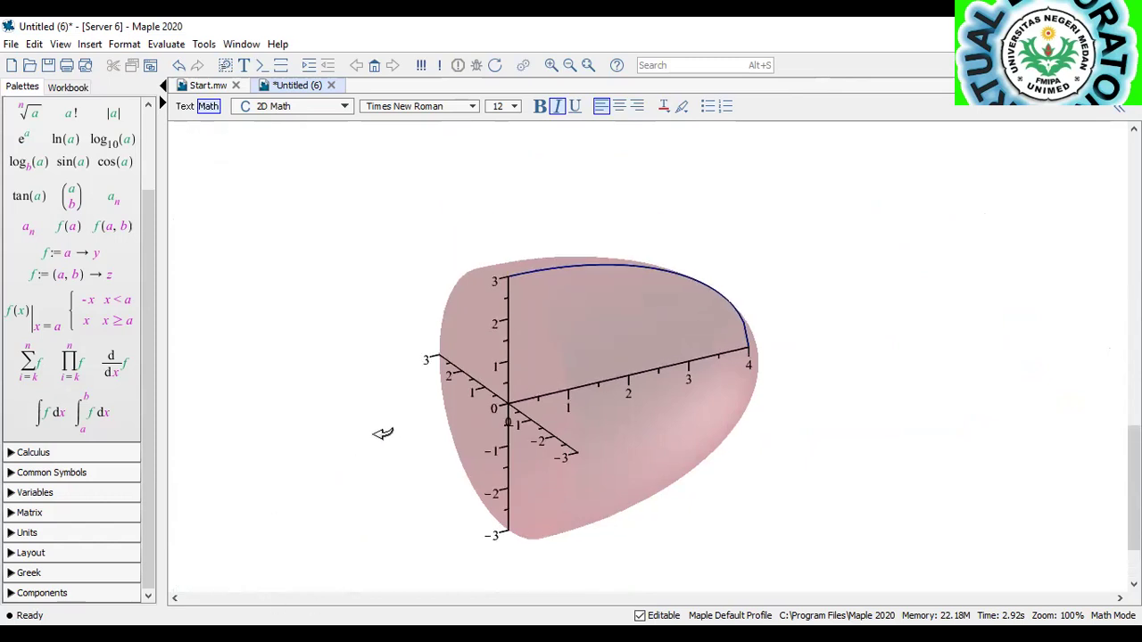
scroll(381, 434, "up", 4)
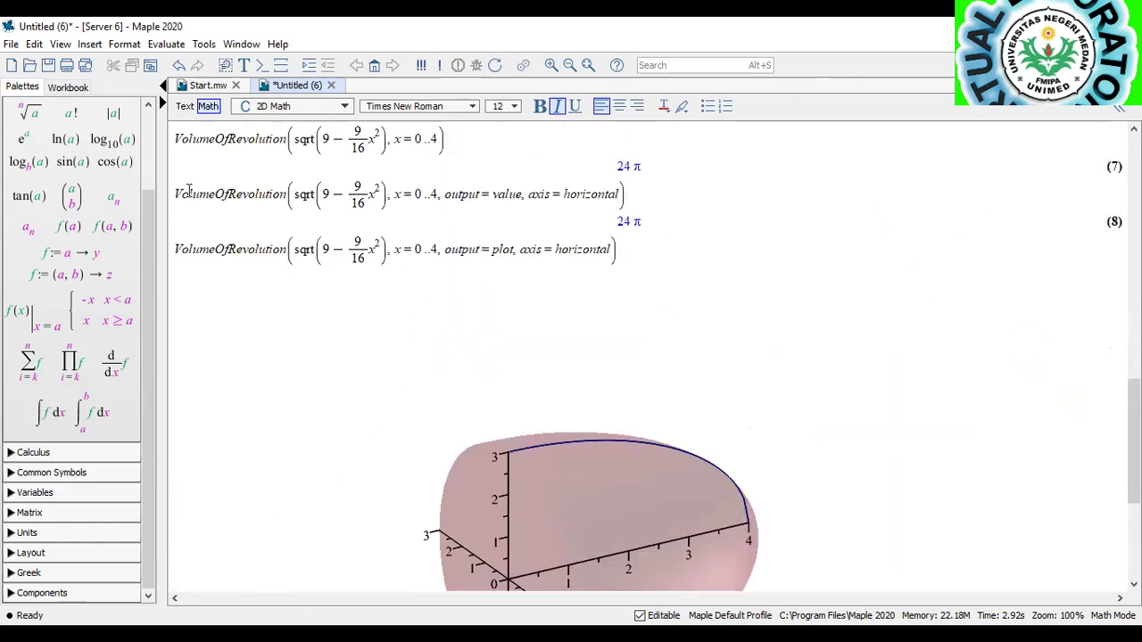
triple_click(179, 195)
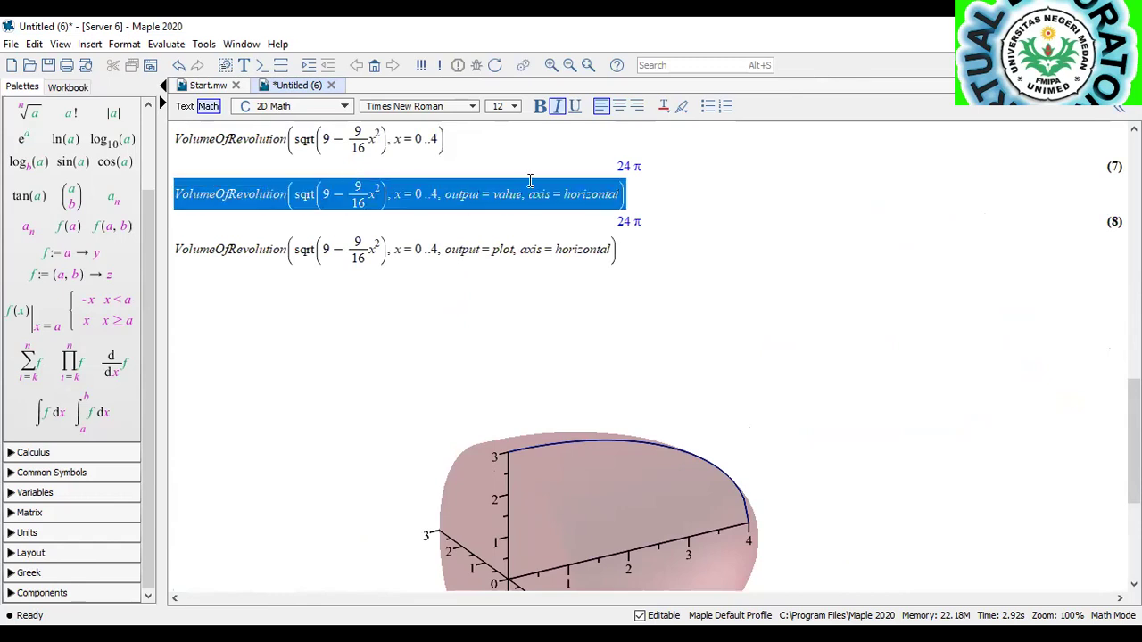
scroll(451, 277, "down", 1)
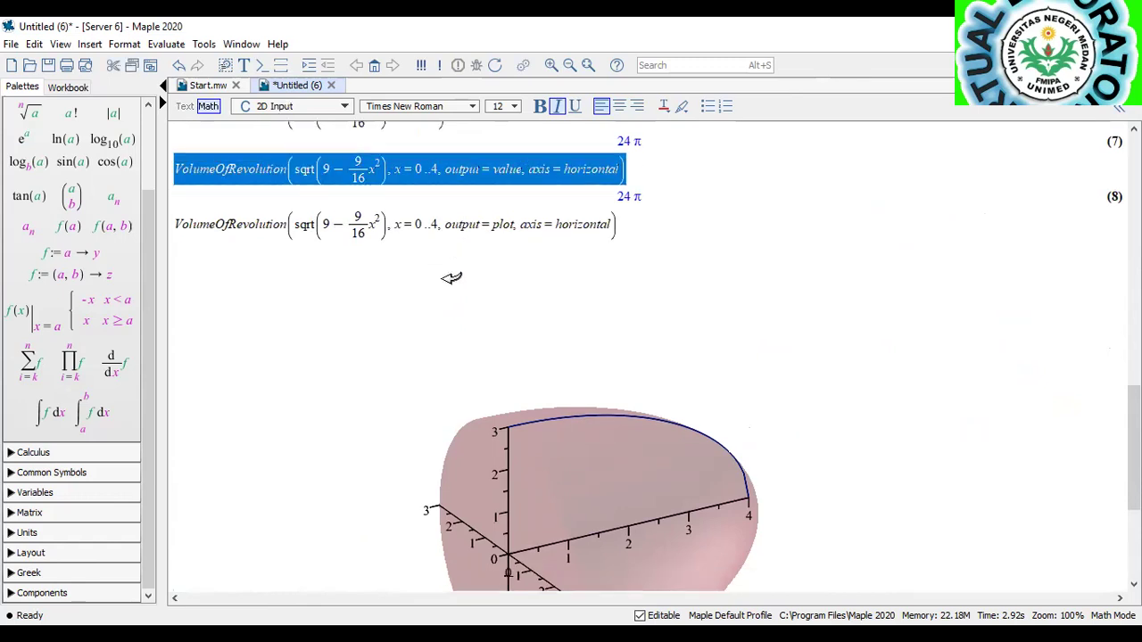
scroll(451, 278, "down", 5)
left_click(201, 578)
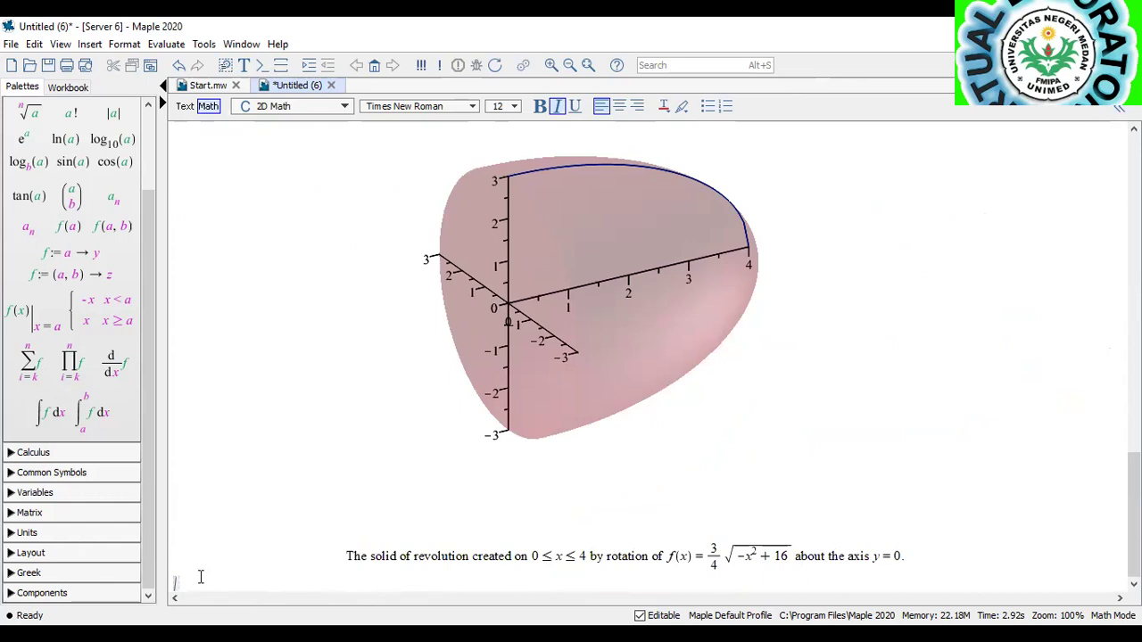
type("VolumeOfRevolution(sqrt(9-9/16*x^2), x=0..4, output=value, axis=horizontal)")
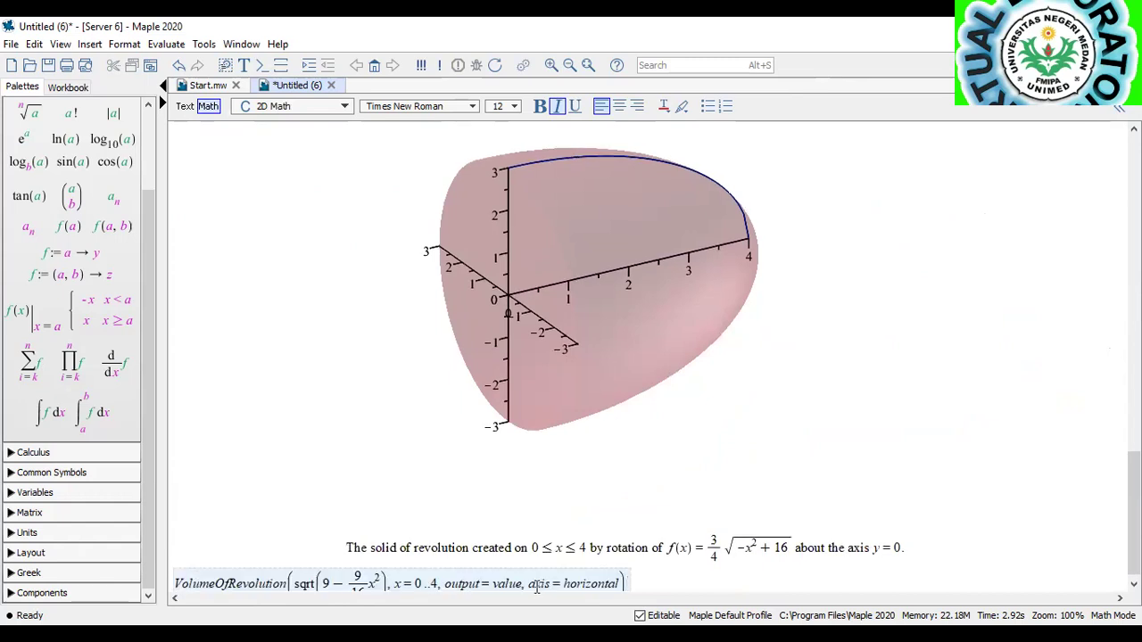
Set the axis option of the copied VolumeOfRevolution call to vertical and evaluate it.
left_click_drag(567, 587, 621, 587)
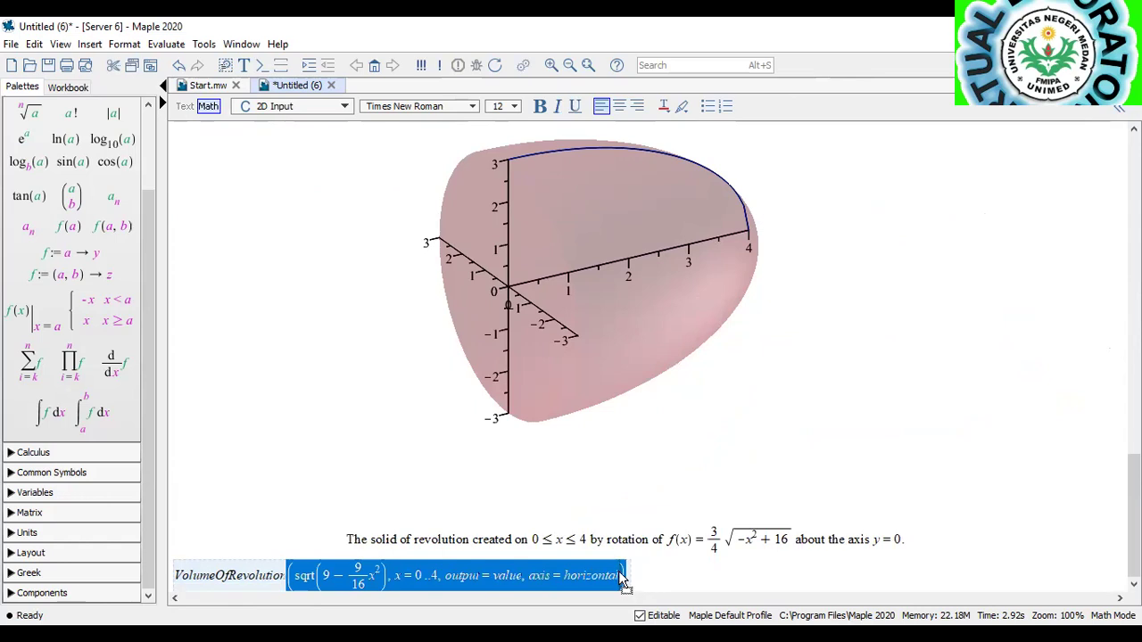
left_click(614, 577)
left_click_drag(618, 578, 563, 581)
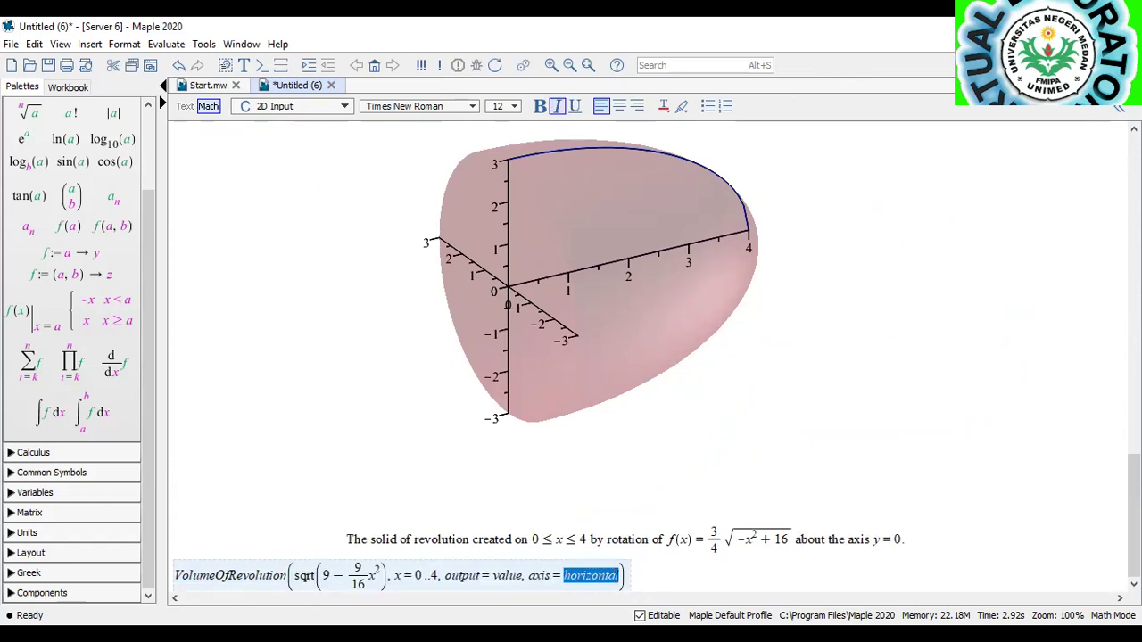
type("vertical")
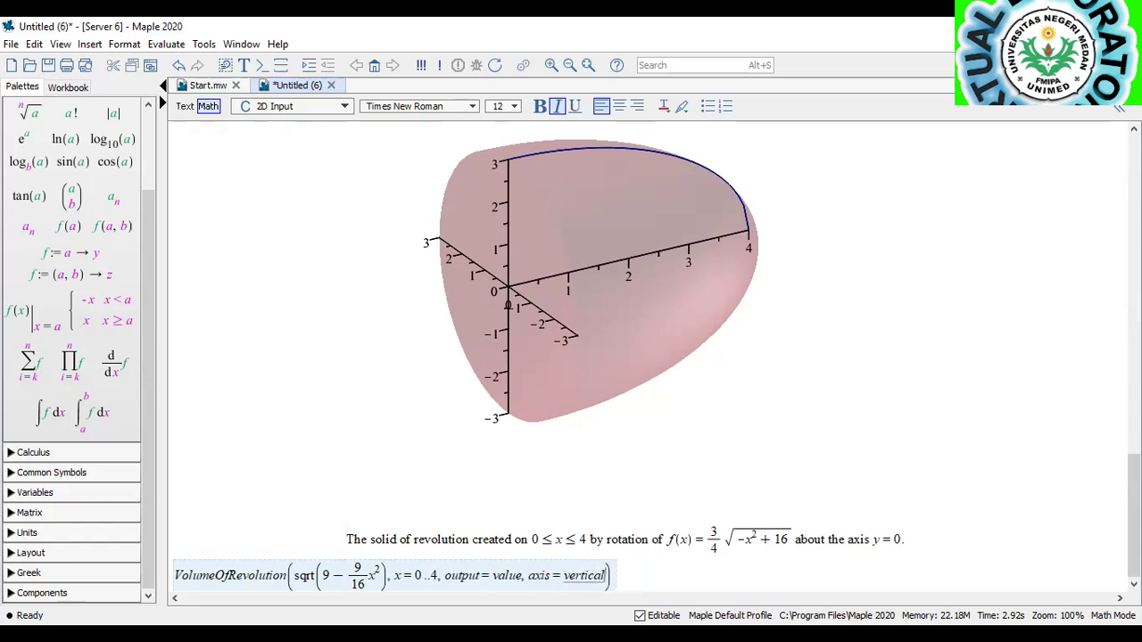
key("Return")
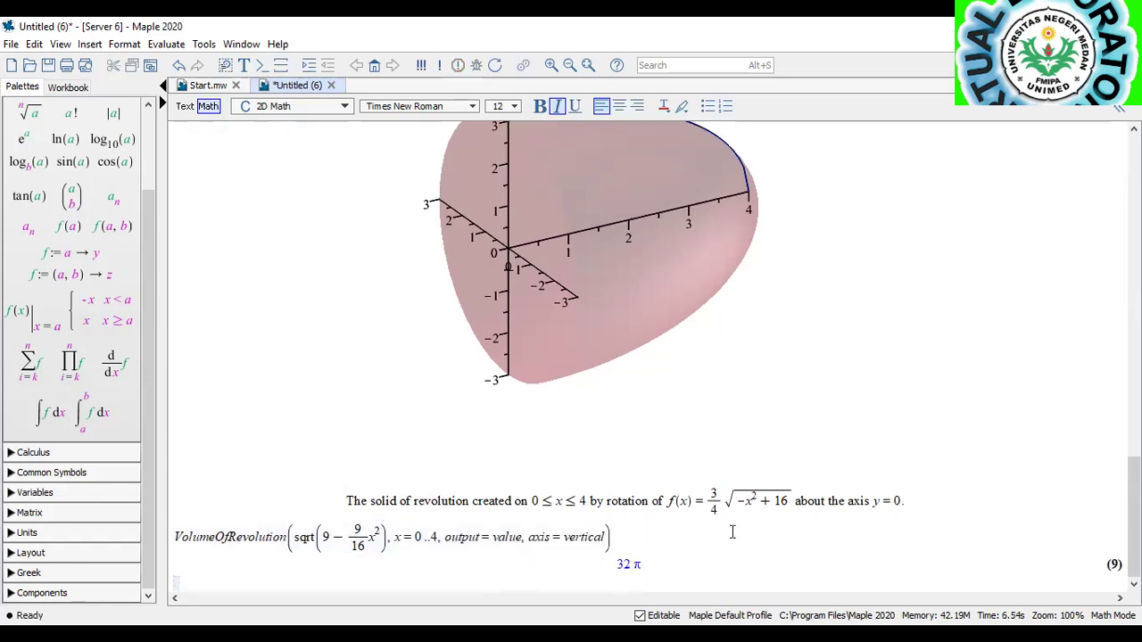
Copy the VolumeOfRevolution call with axis = vertical onto a new line below its result.
scroll(607, 451, "up", 10)
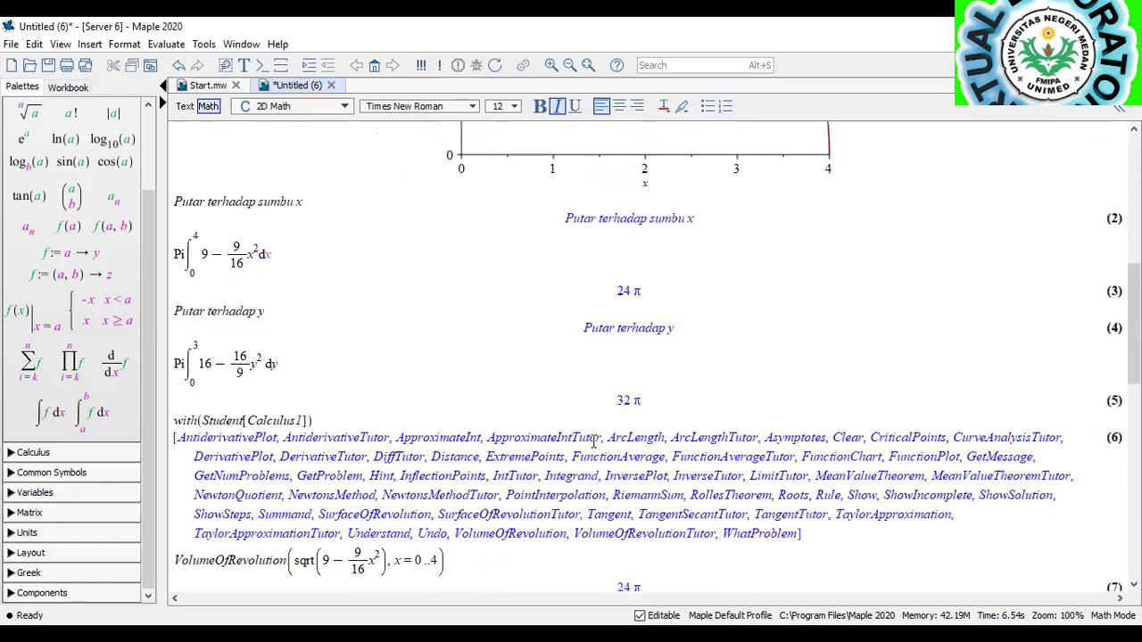
scroll(632, 403, "down", 10)
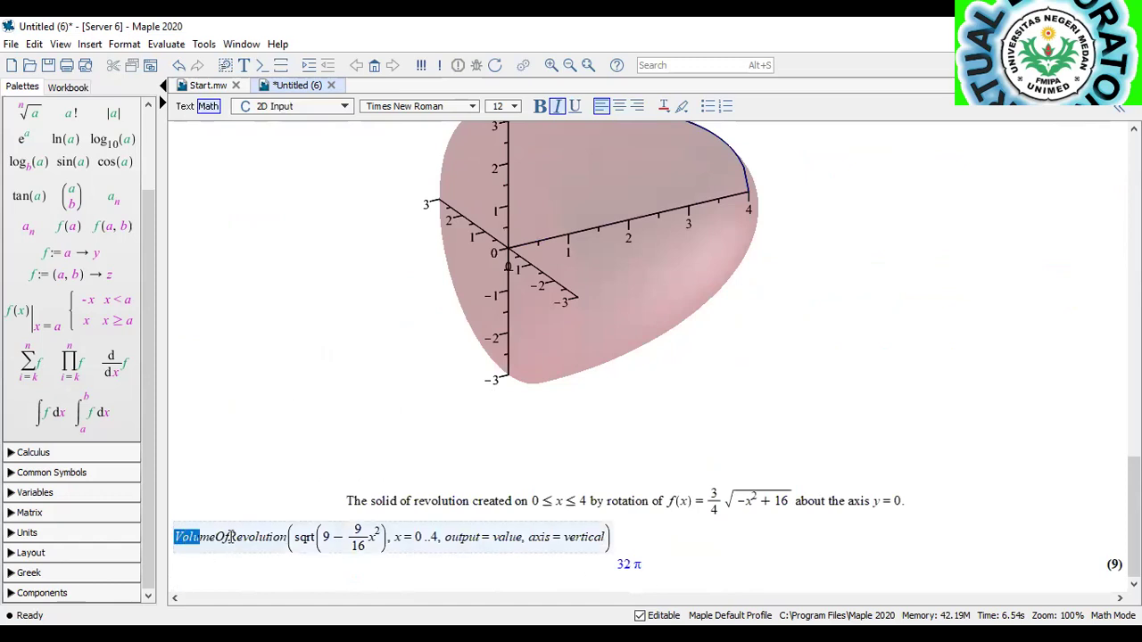
triple_click(177, 535)
key("ctrl+c")
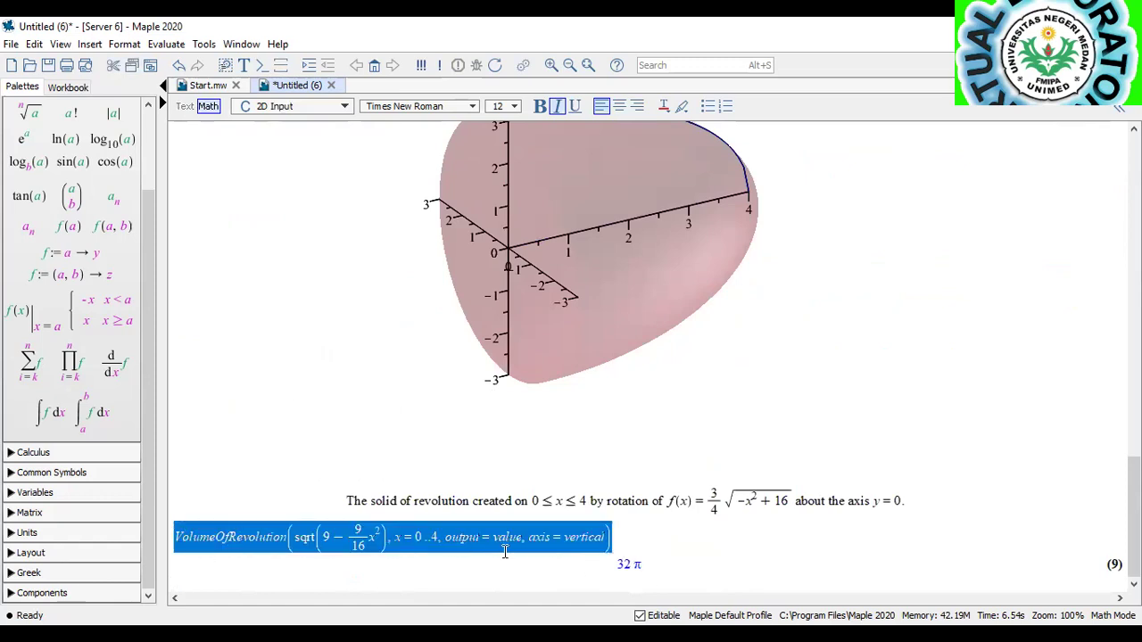
left_click(562, 589)
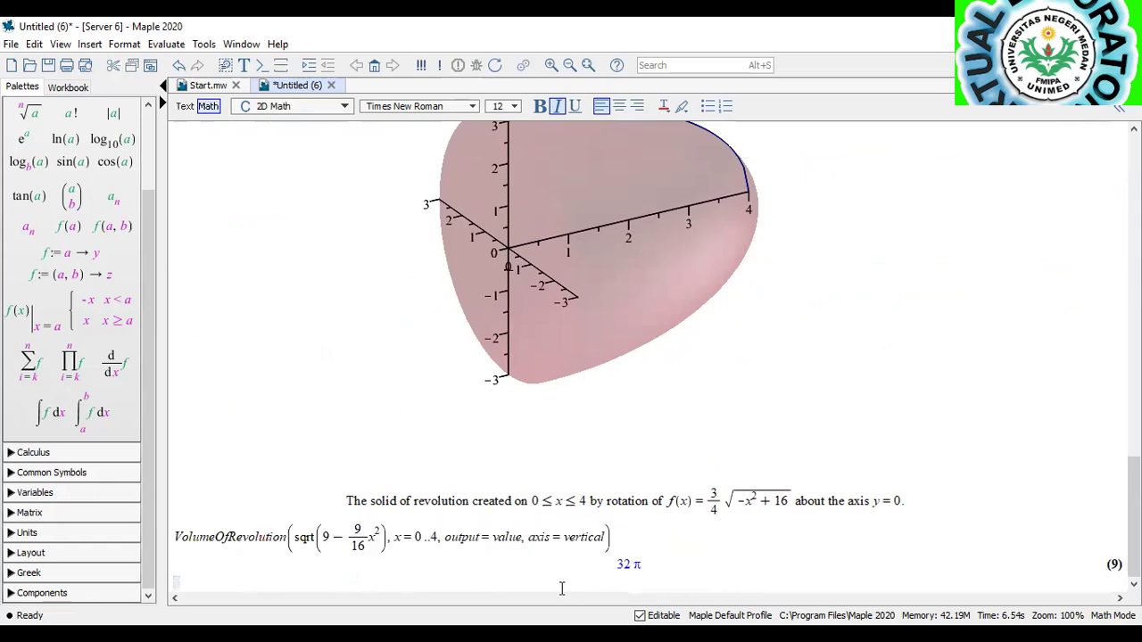
key("ctrl+v")
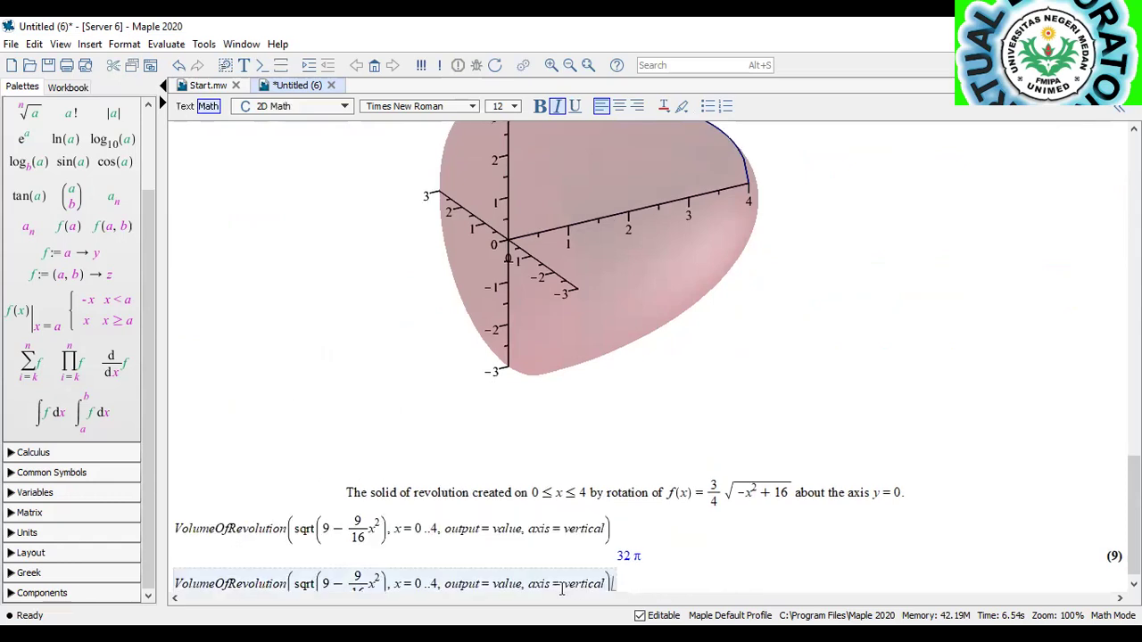
Set the output option of the copied vertical-axis call to plot and evaluate it.
double_click(498, 584)
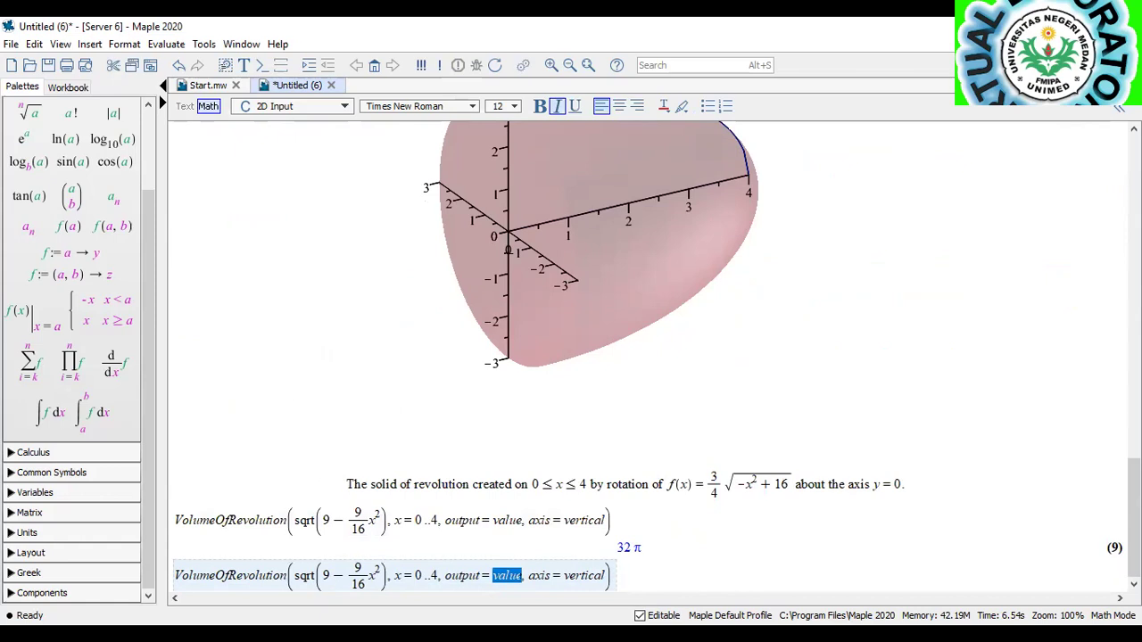
type("plot")
key("Return")
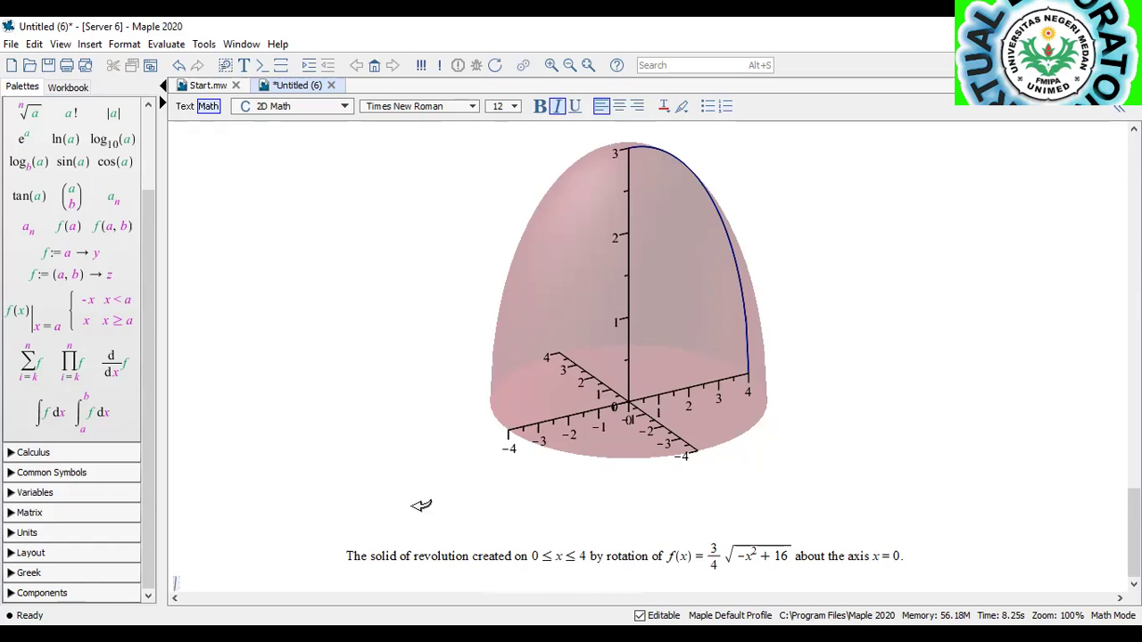
Review the worksheet, comparing the integral results with the VolumeOfRevolution values and the plotted solids.
scroll(335, 458, "down", 5)
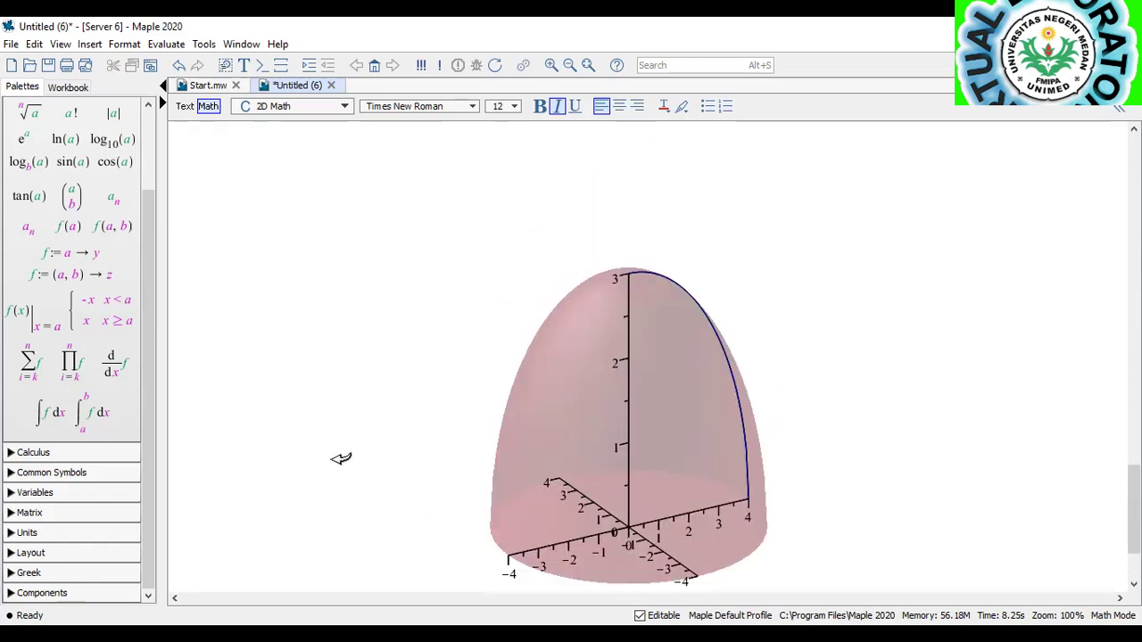
scroll(326, 456, "up", 8)
scroll(324, 456, "up", 10)
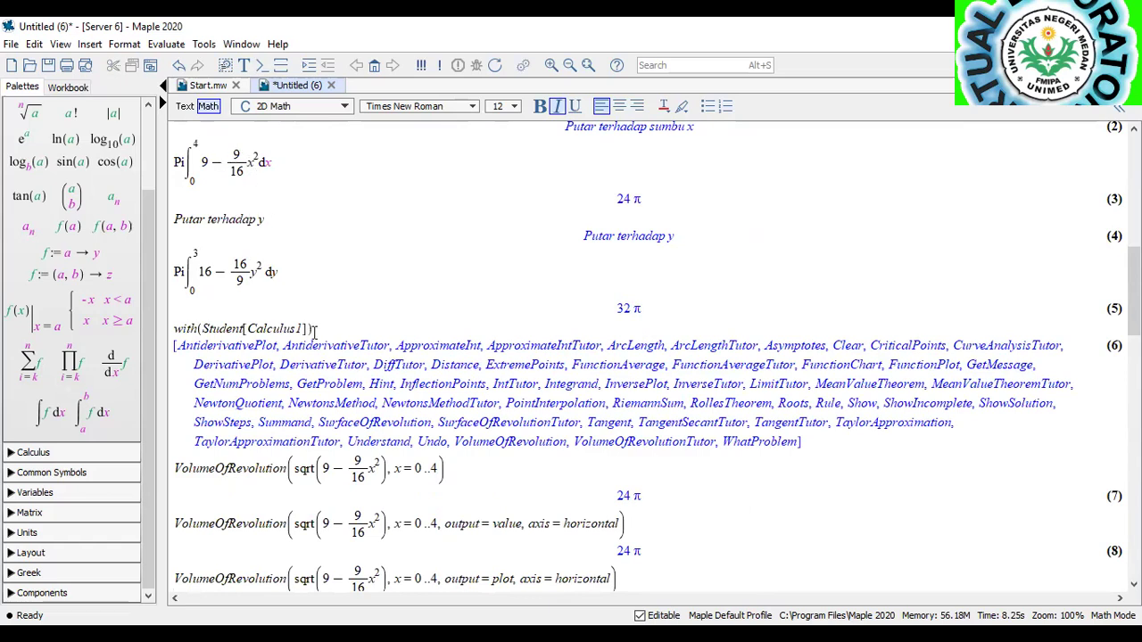
scroll(312, 332, "down", 2)
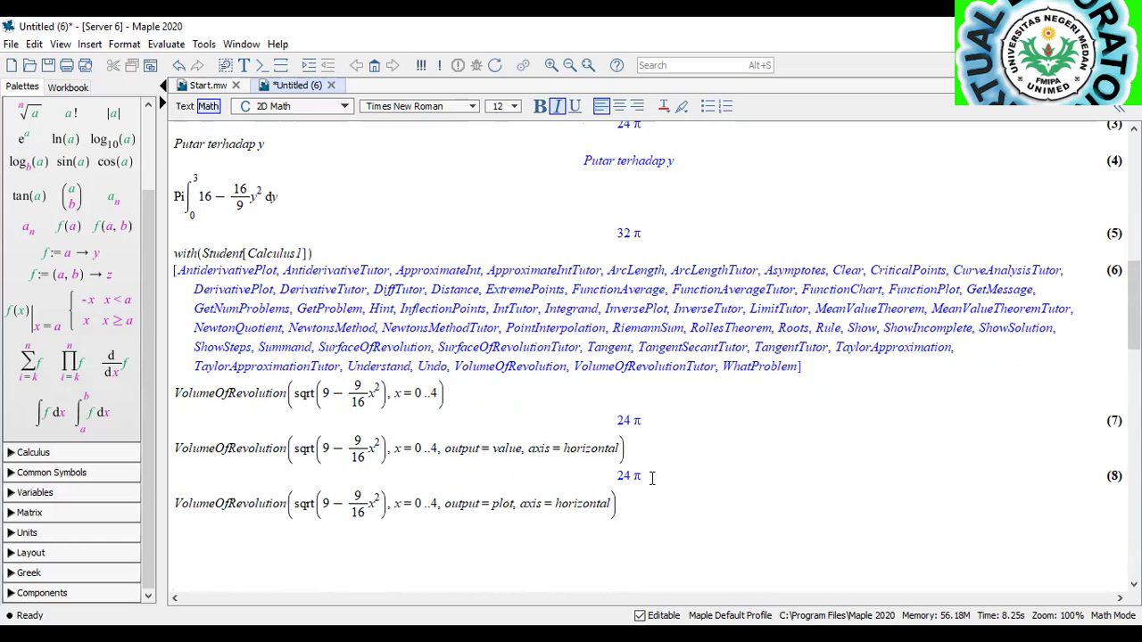
scroll(519, 469, "down", 3)
scroll(505, 477, "down", 6)
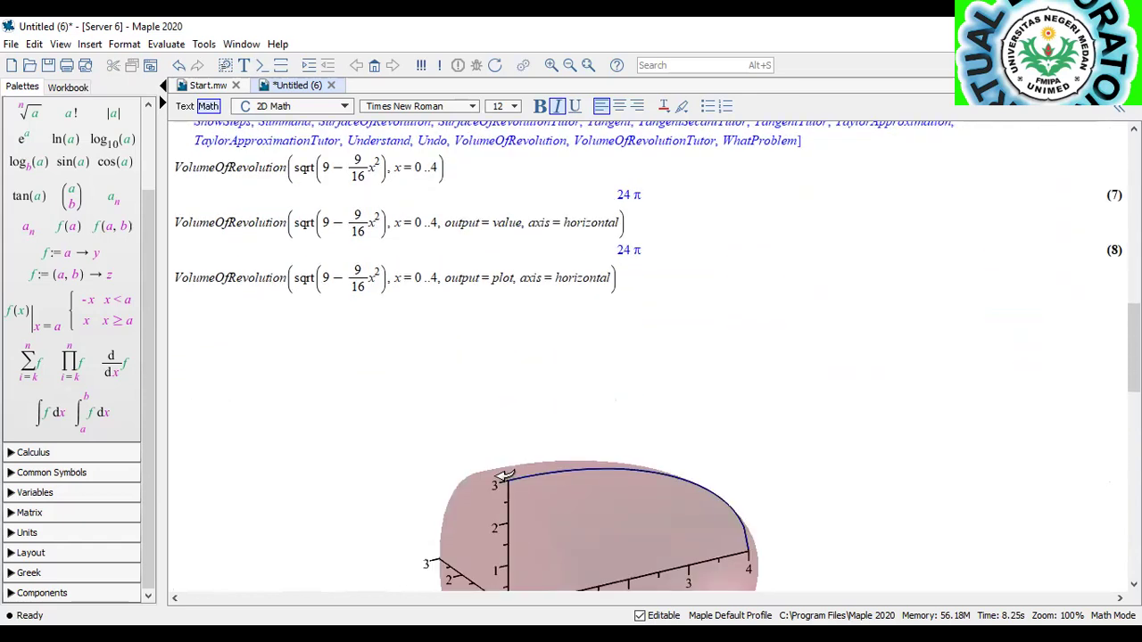
scroll(526, 455, "down", 4)
scroll(539, 460, "down", 5)
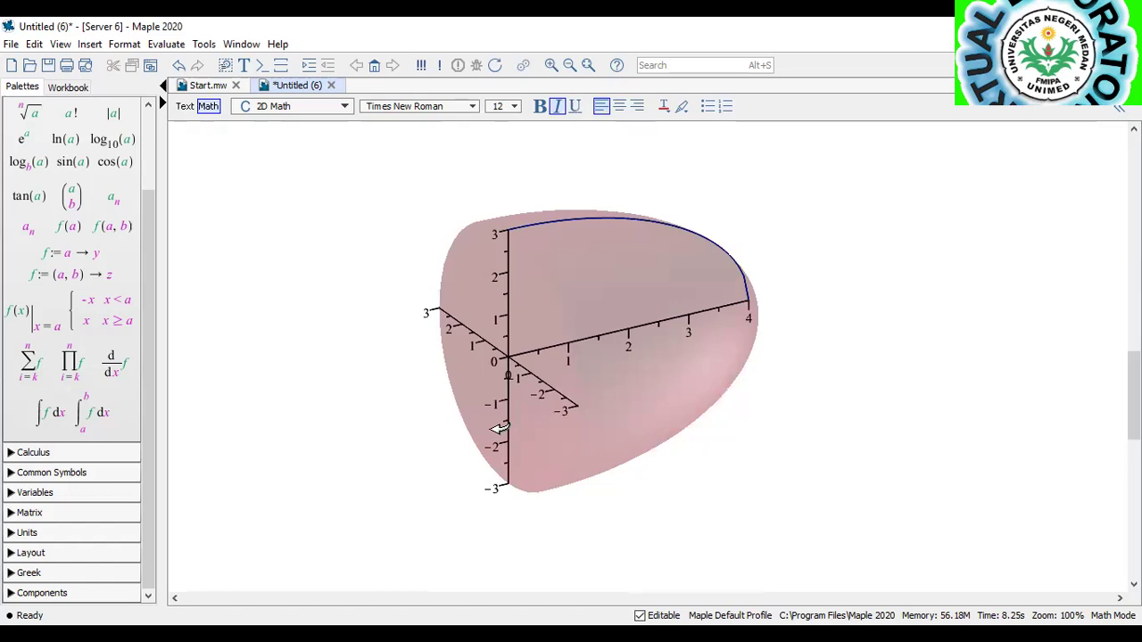
Create a new blank document and define k := 2x^2 on its first line.
left_click(11, 69)
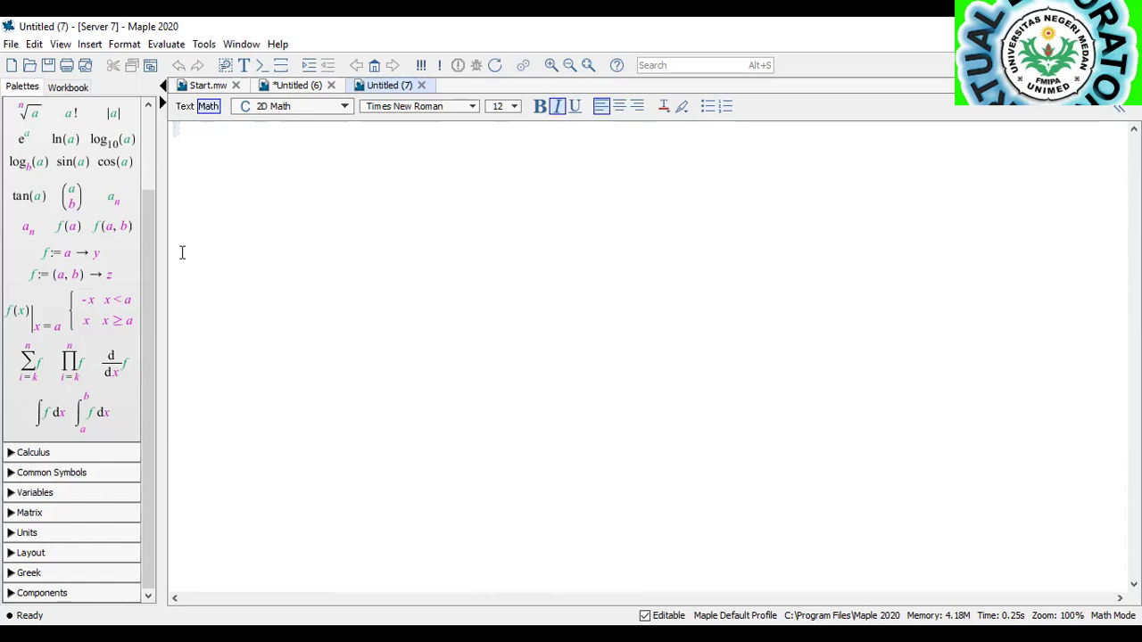
type("x")
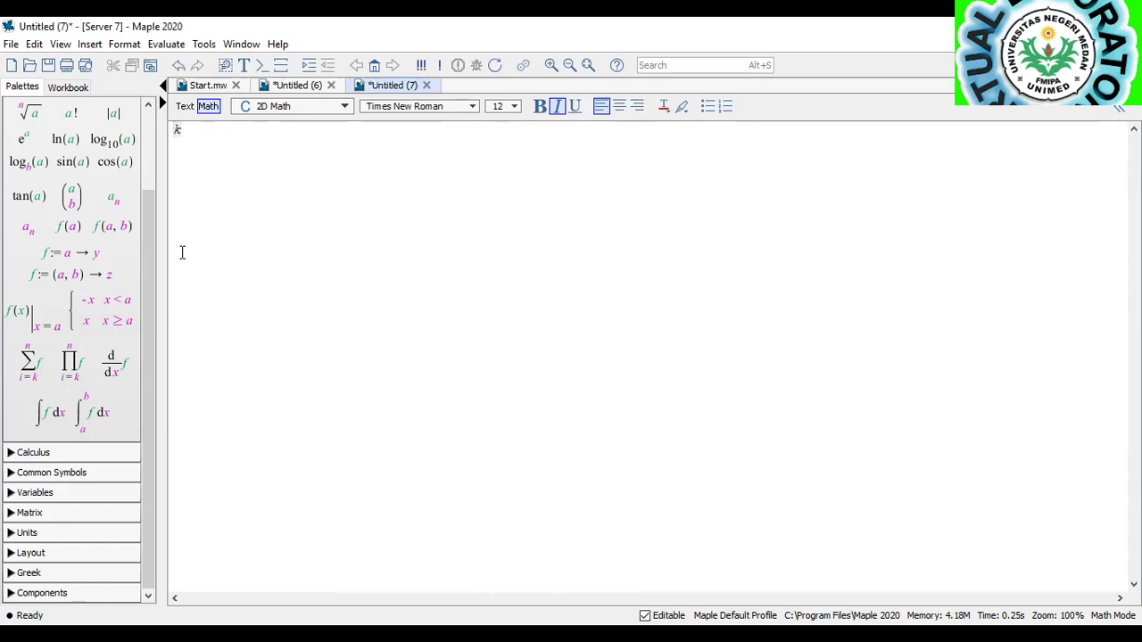
type(":=")
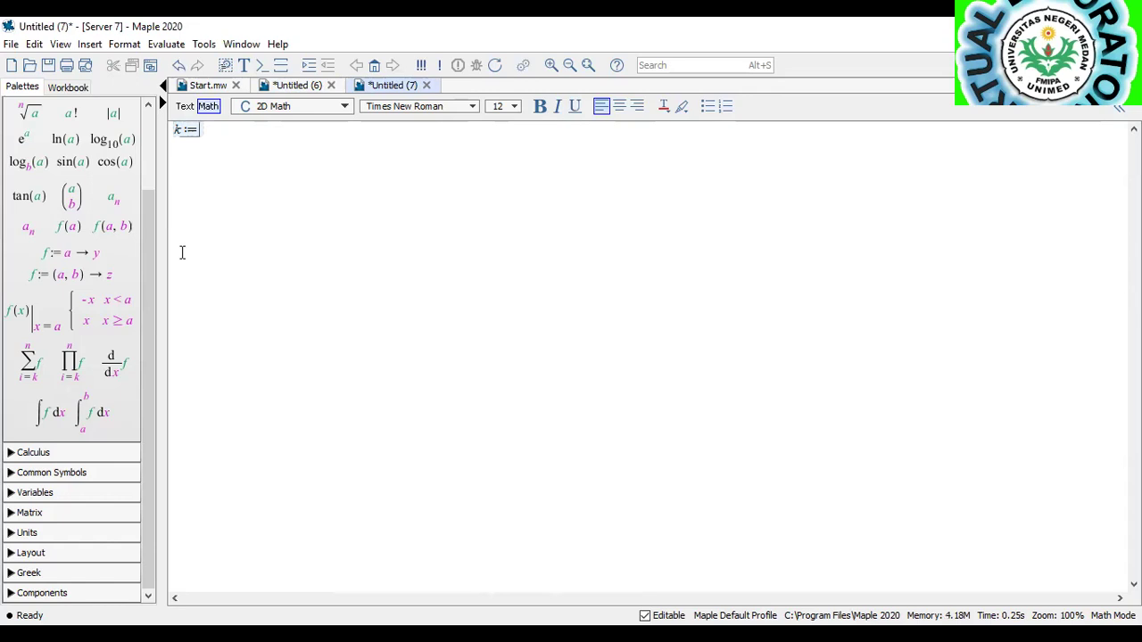
type("2x^2")
key("Return")
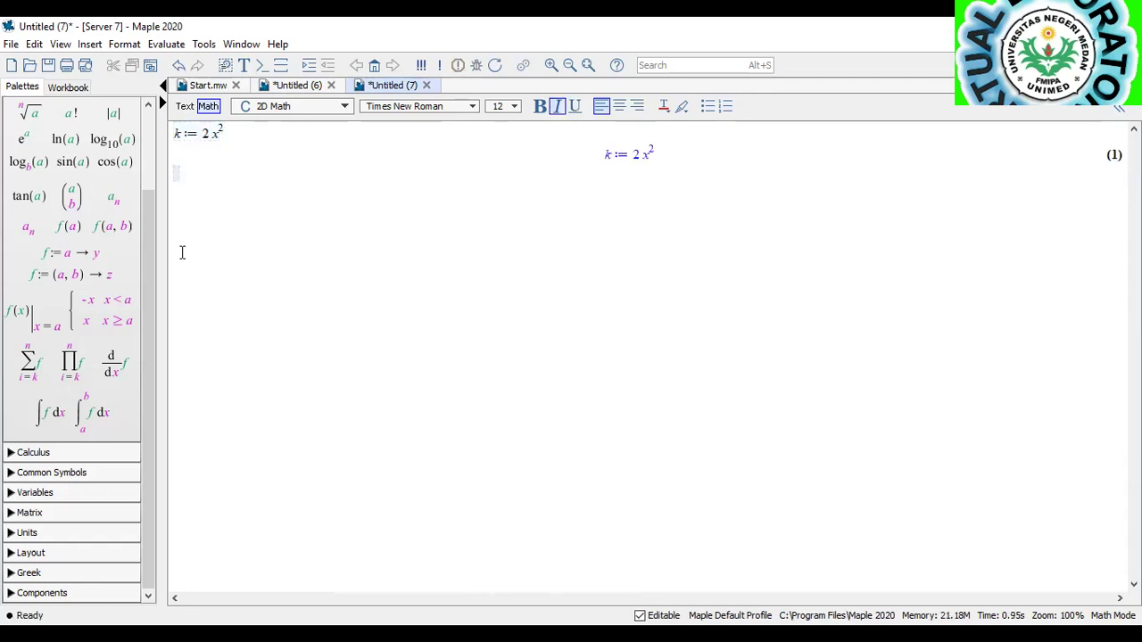
Define l := 4x on the line below the definition of k.
type("l:")
type("4x")
key("Return")
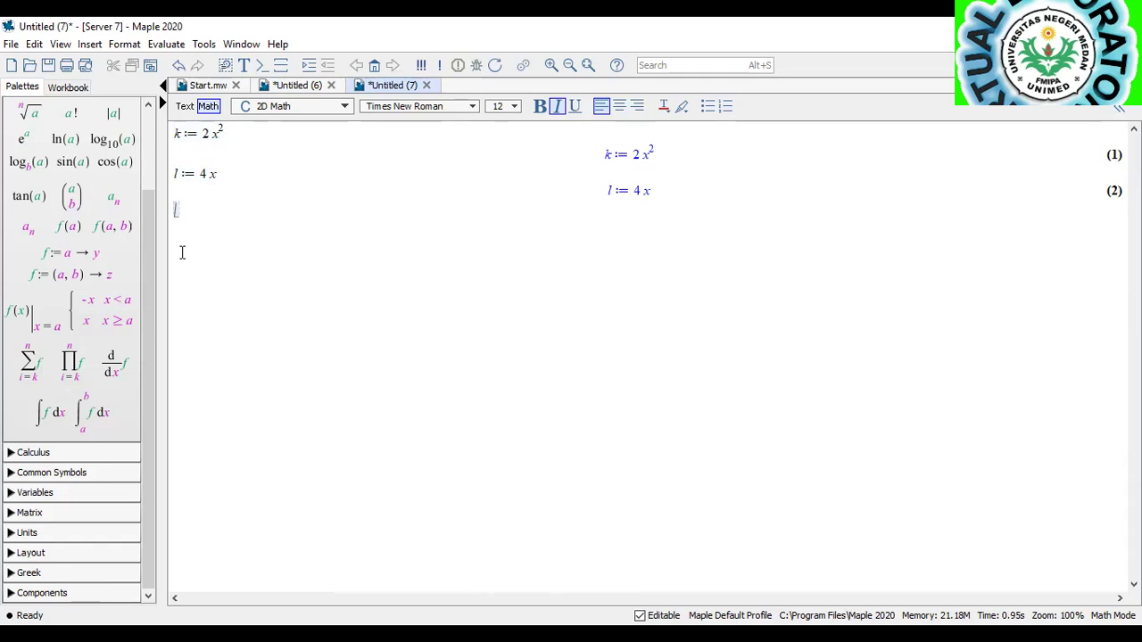
Try to plot k and l together by evaluating plot([k, l], x=-10..10, y=-10, 10, color=[blue, red]) below the definitions.
type("plot(")
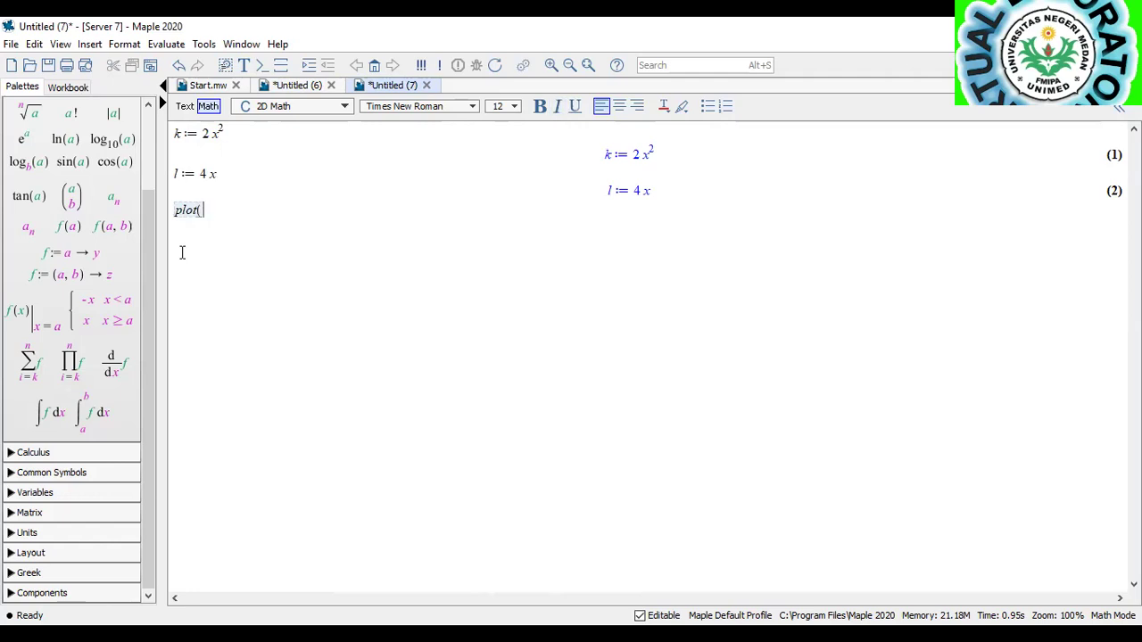
type("[k, l]")
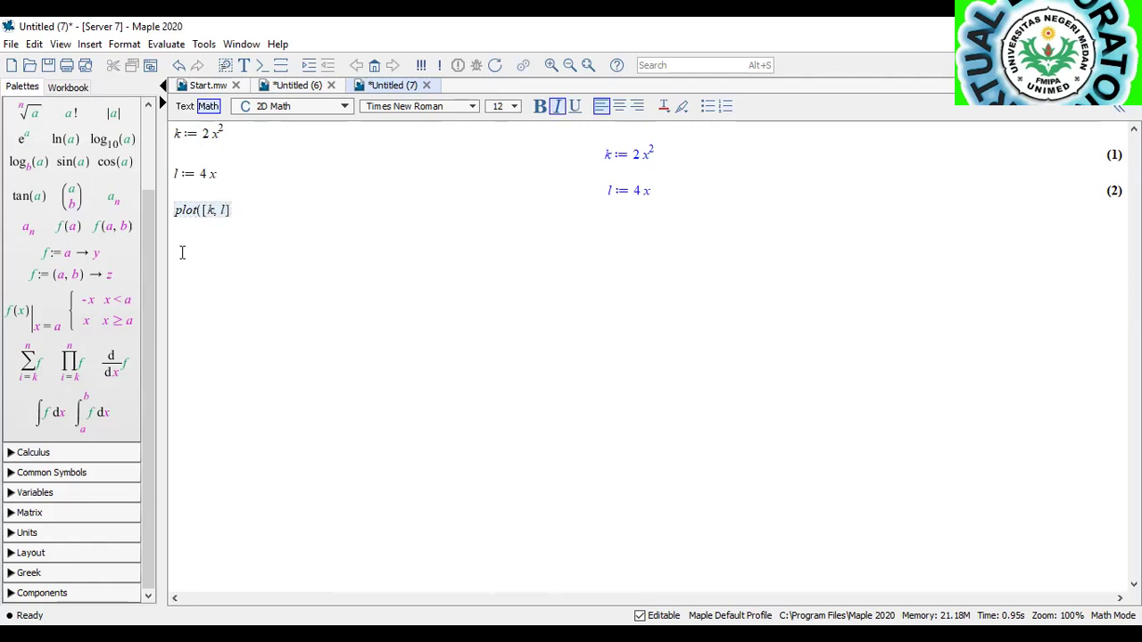
type("), x=")
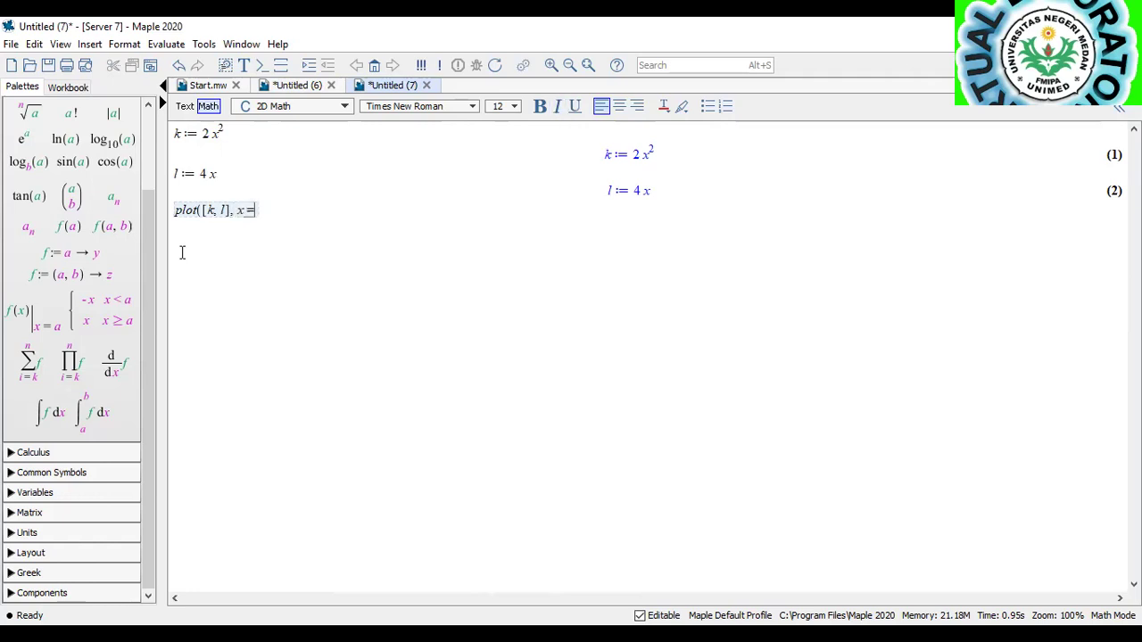
type("-10")
type("..10")
type(", y=-")
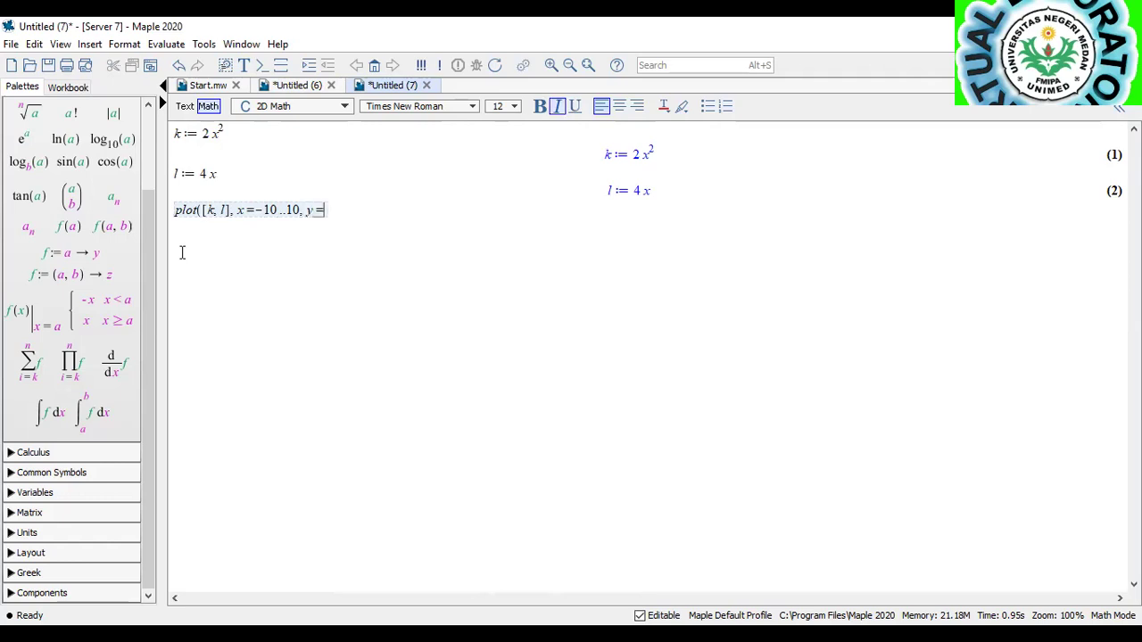
type("10, 10,")
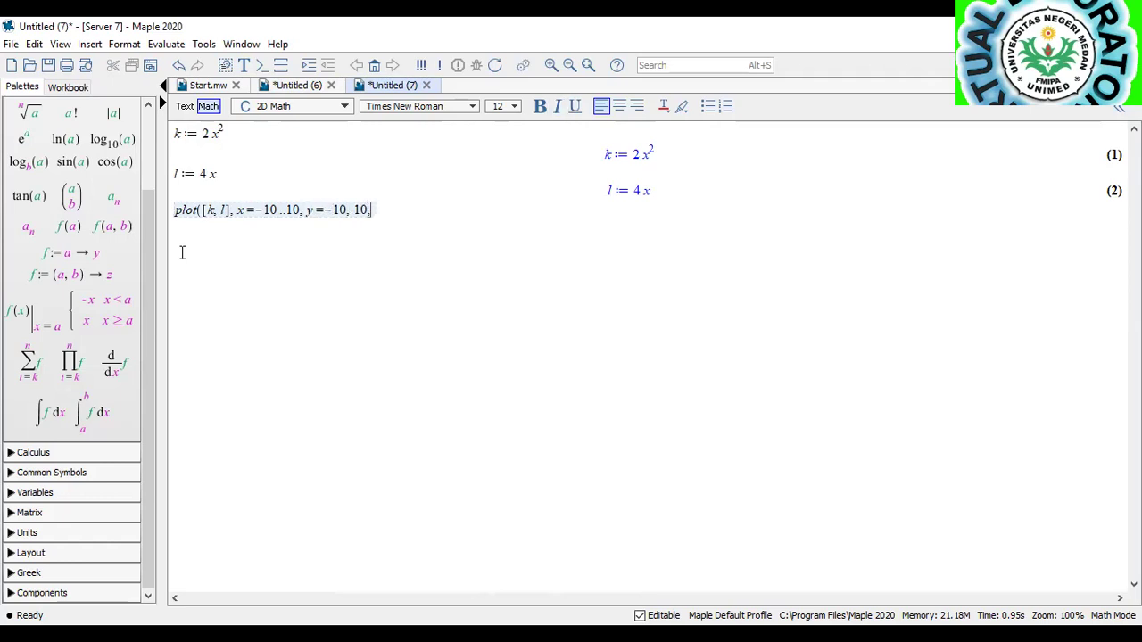
type("color")
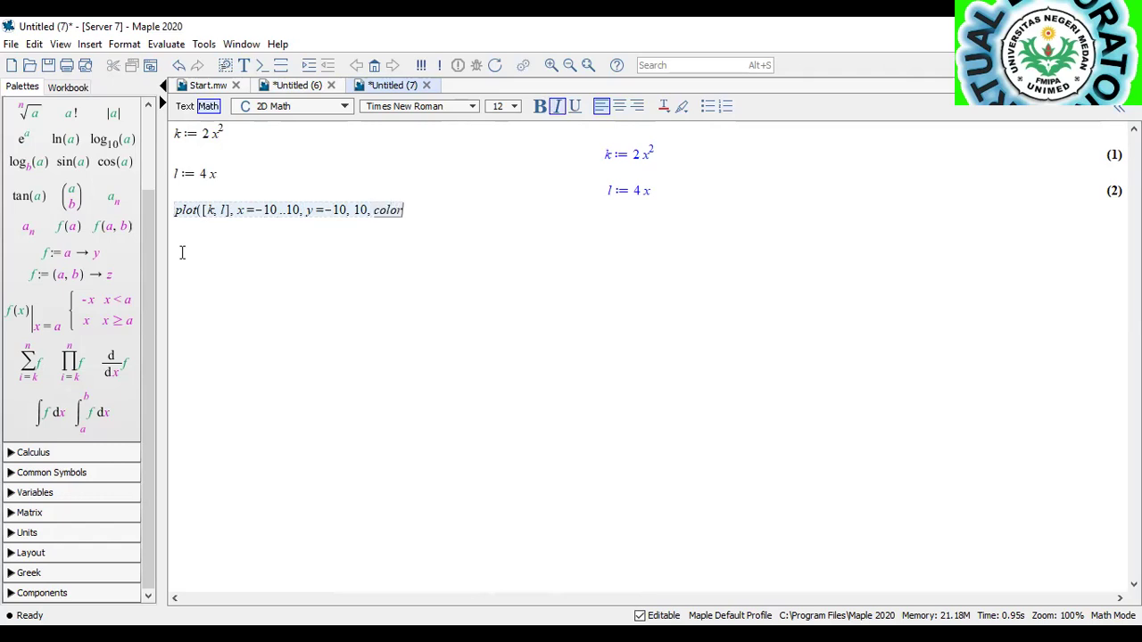
type("=[blue,")
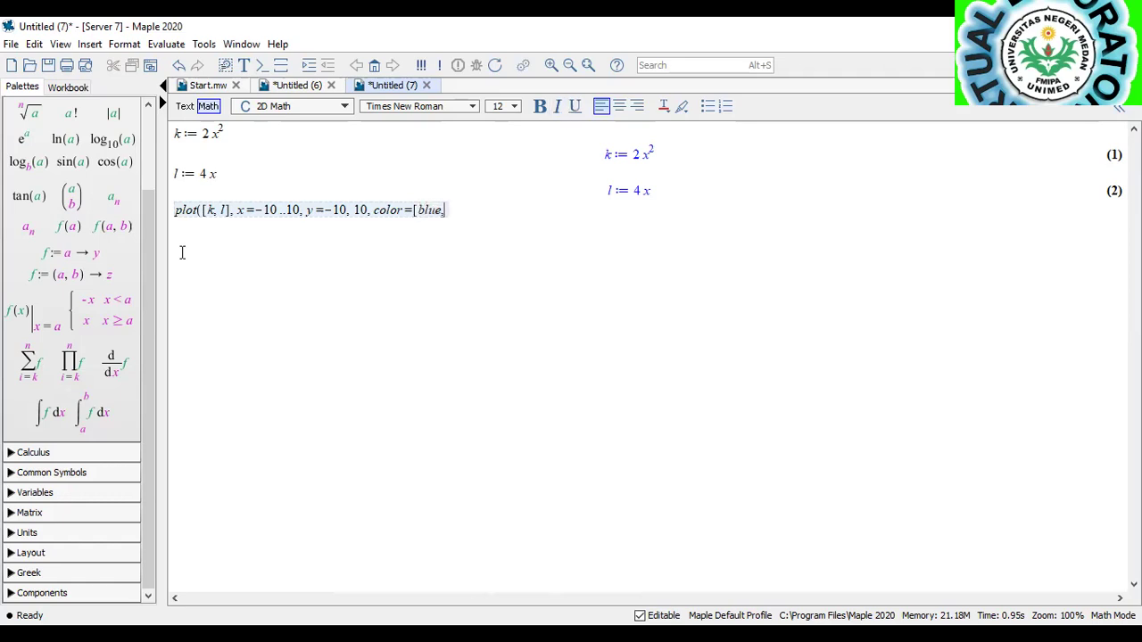
type("red])")
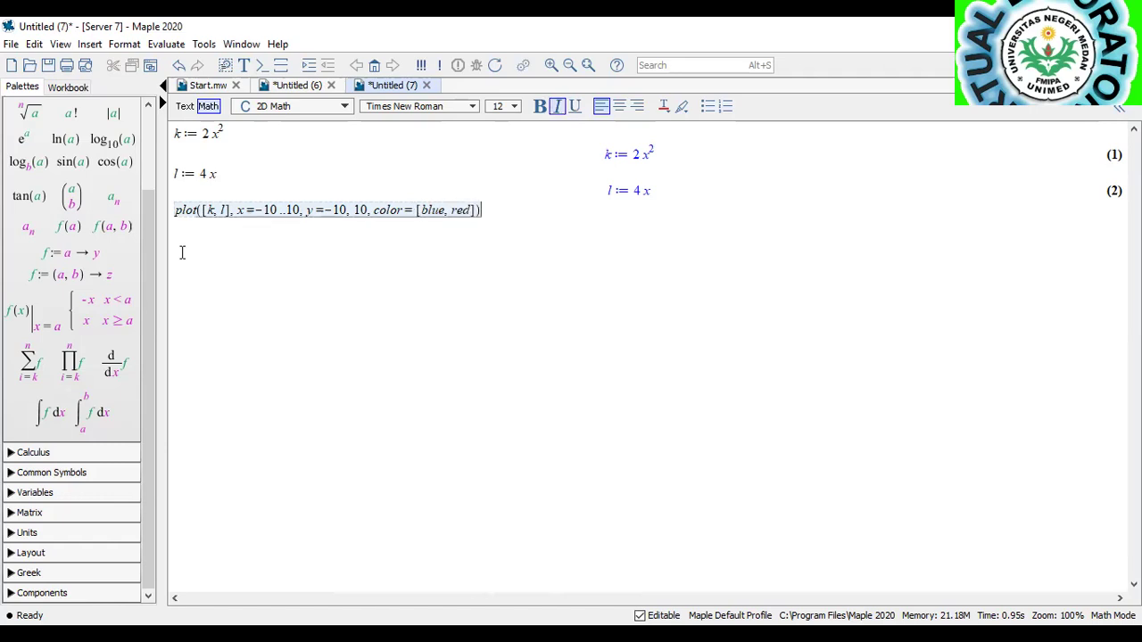
key("Return")
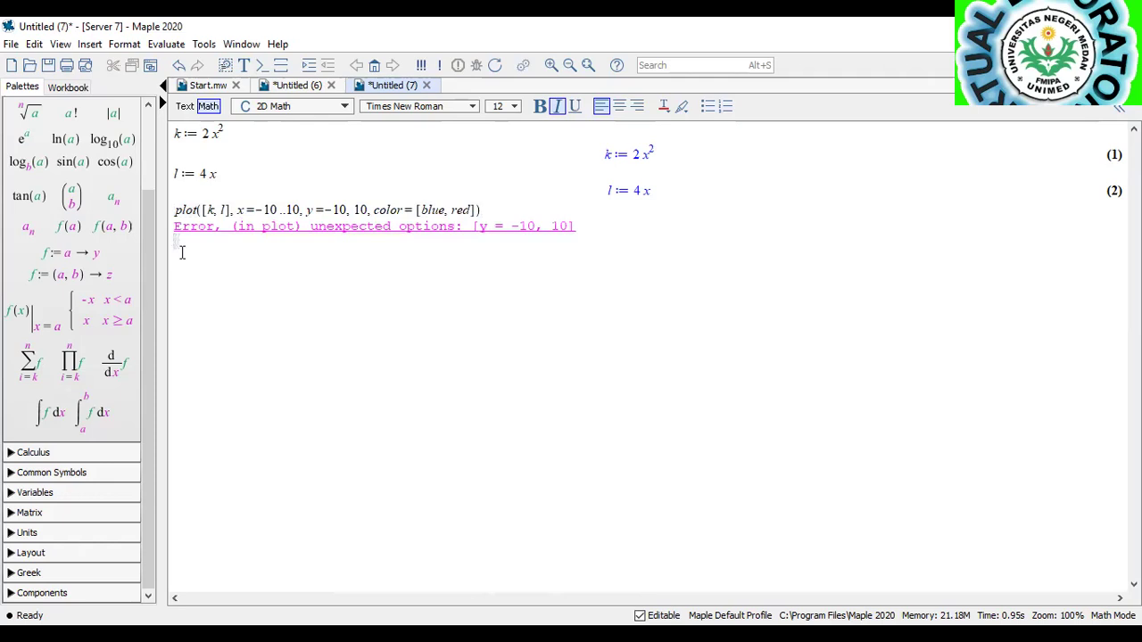
Correct the y range in the plot command to -10..10 and evaluate it again.
left_click(351, 210)
key("BackSpace")
type("..")
key("Return")
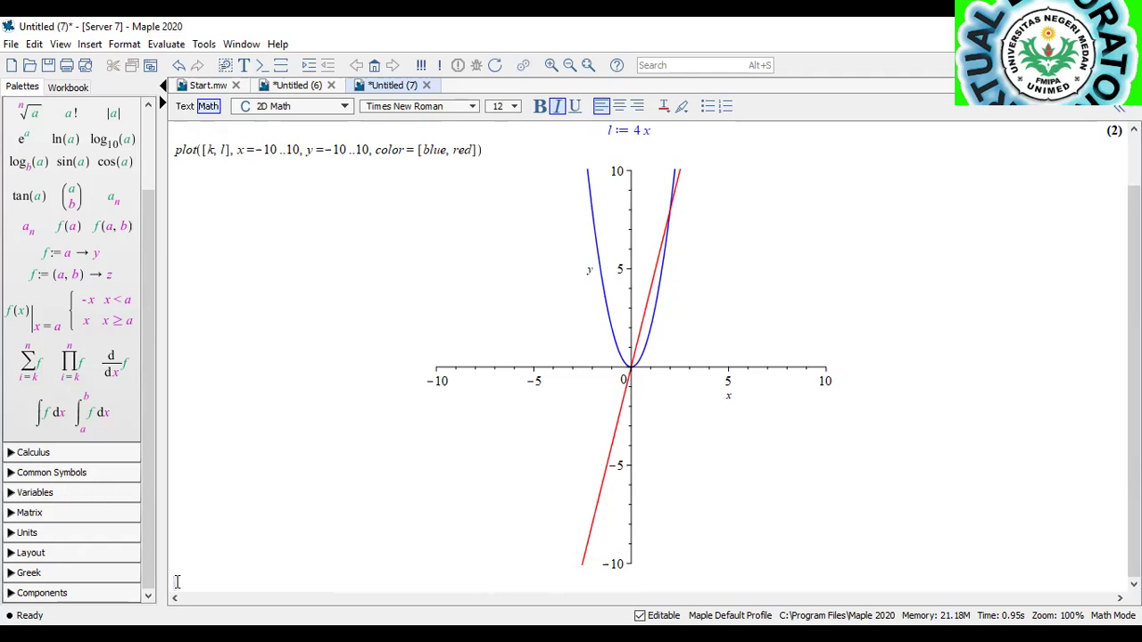
Find where the two curves intersect by evaluating solve(k = l) below the plot.
type("solve(k = ")
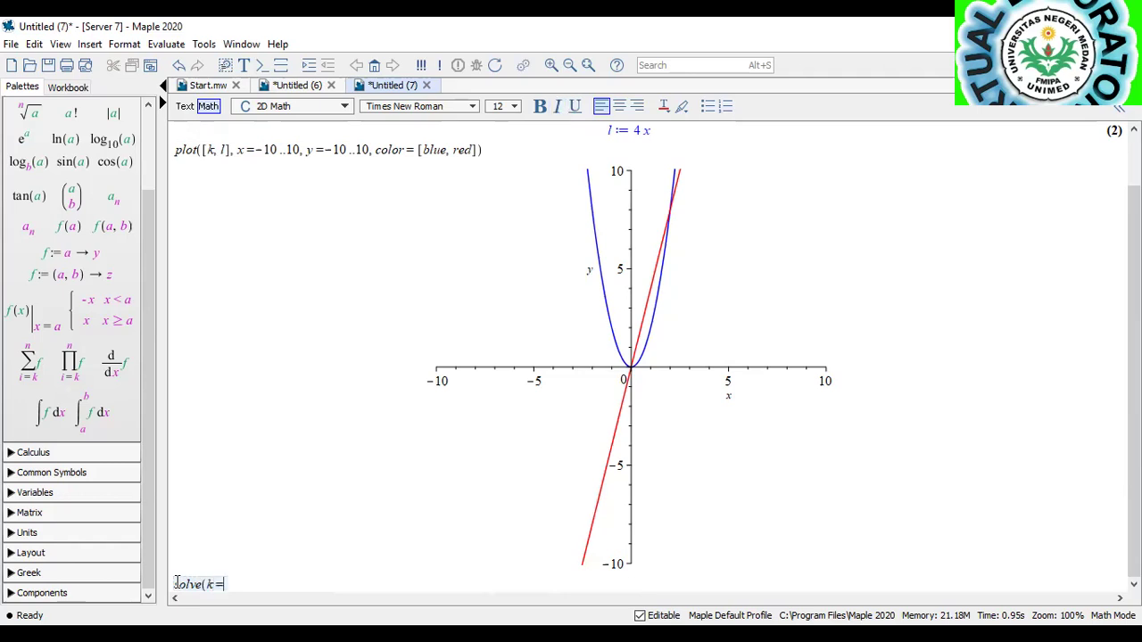
type("l)")
key("Return")
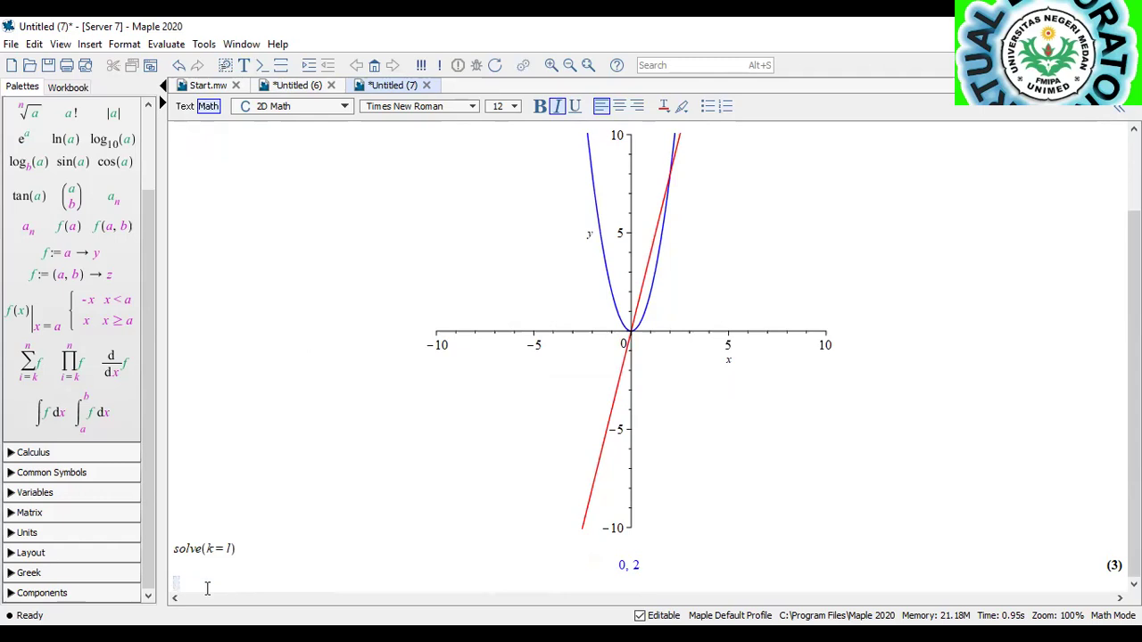
Load the calculus package by evaluating with(Student[Calculus1]).
type("with(")
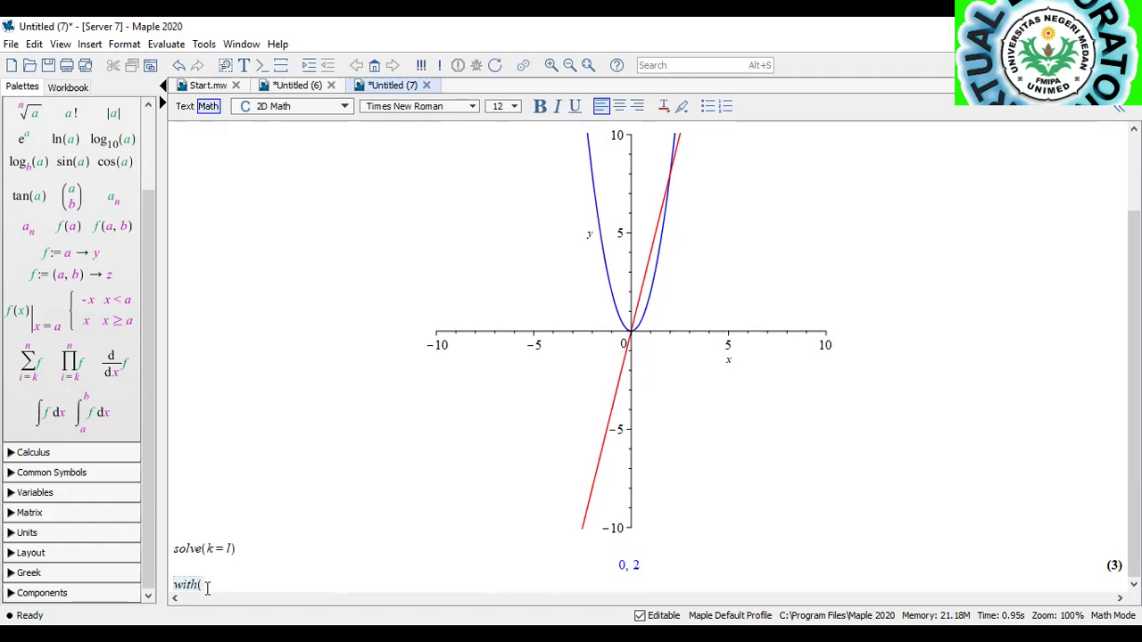
type("Stude")
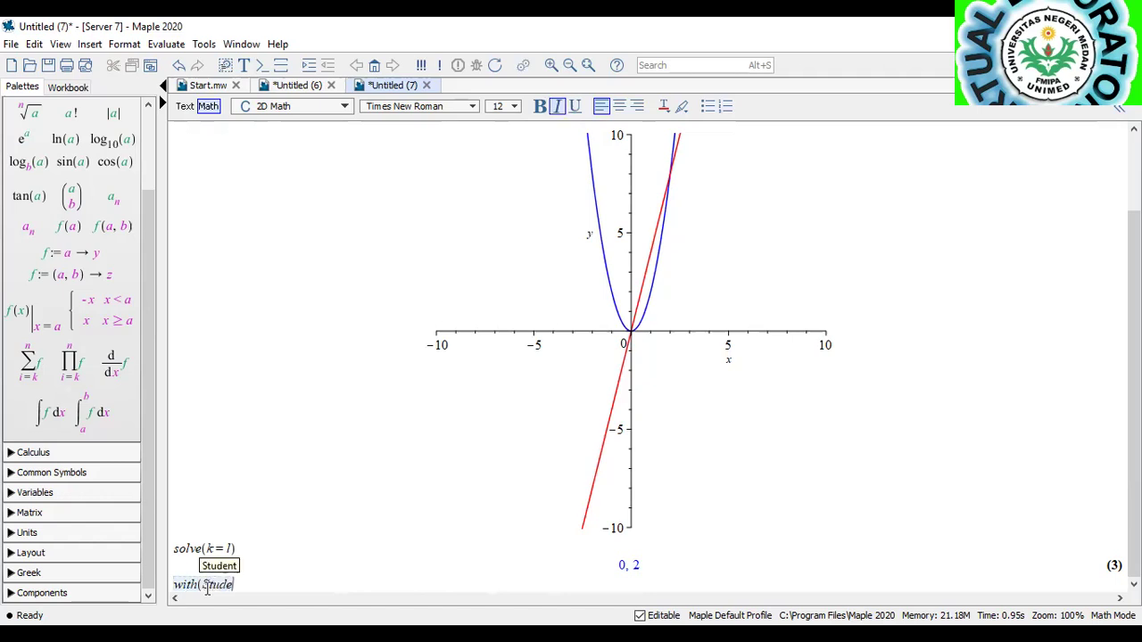
type("nt[")
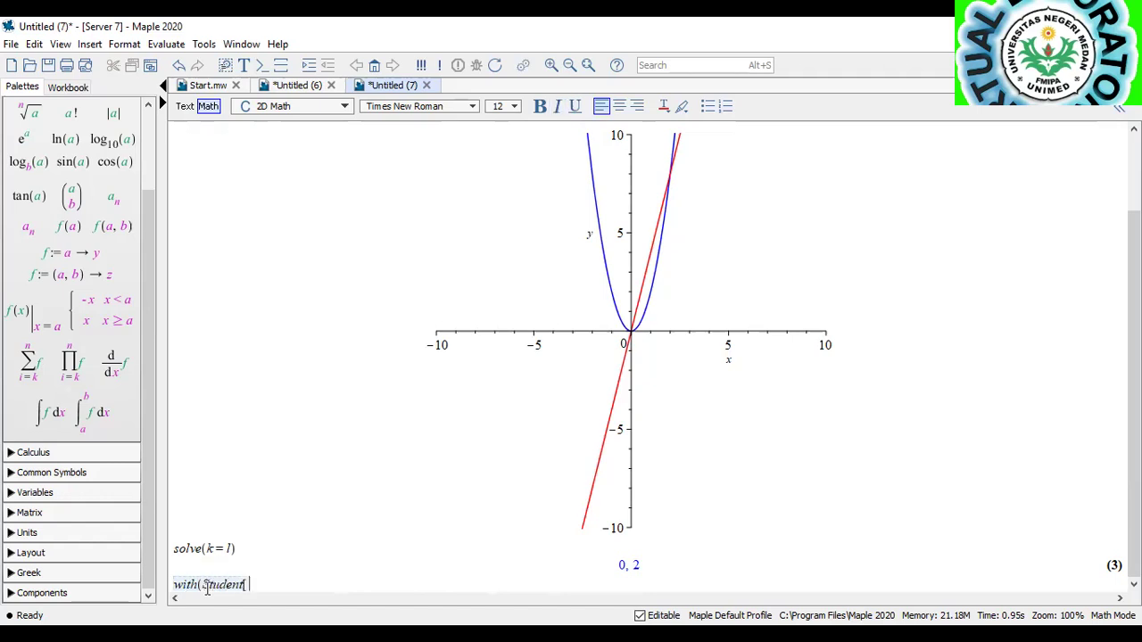
type("Calculus")
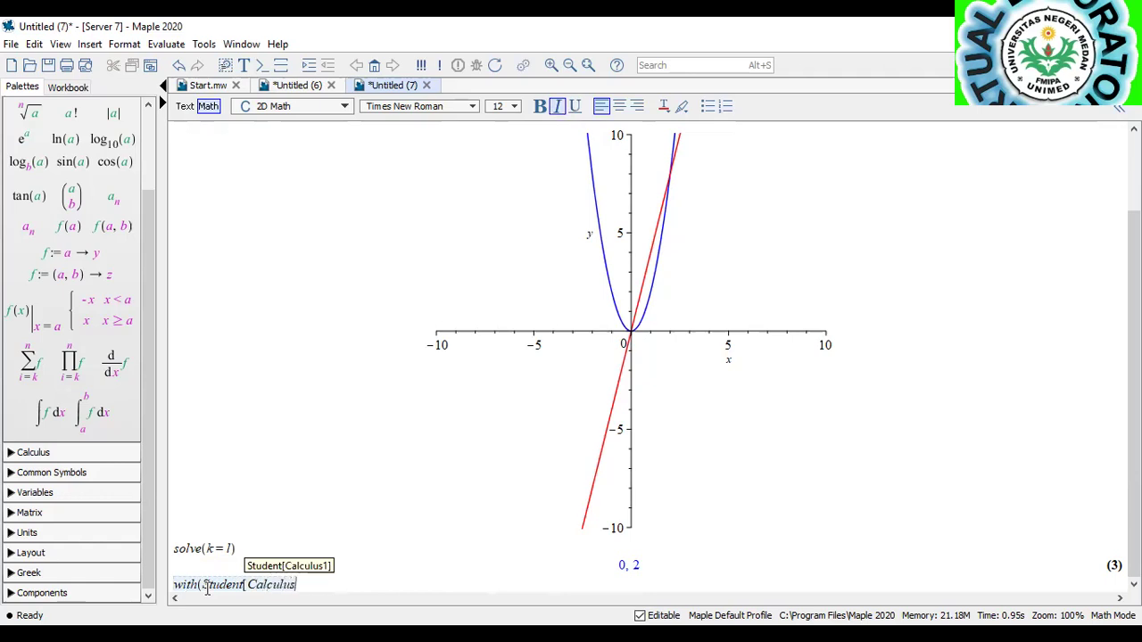
type("1])")
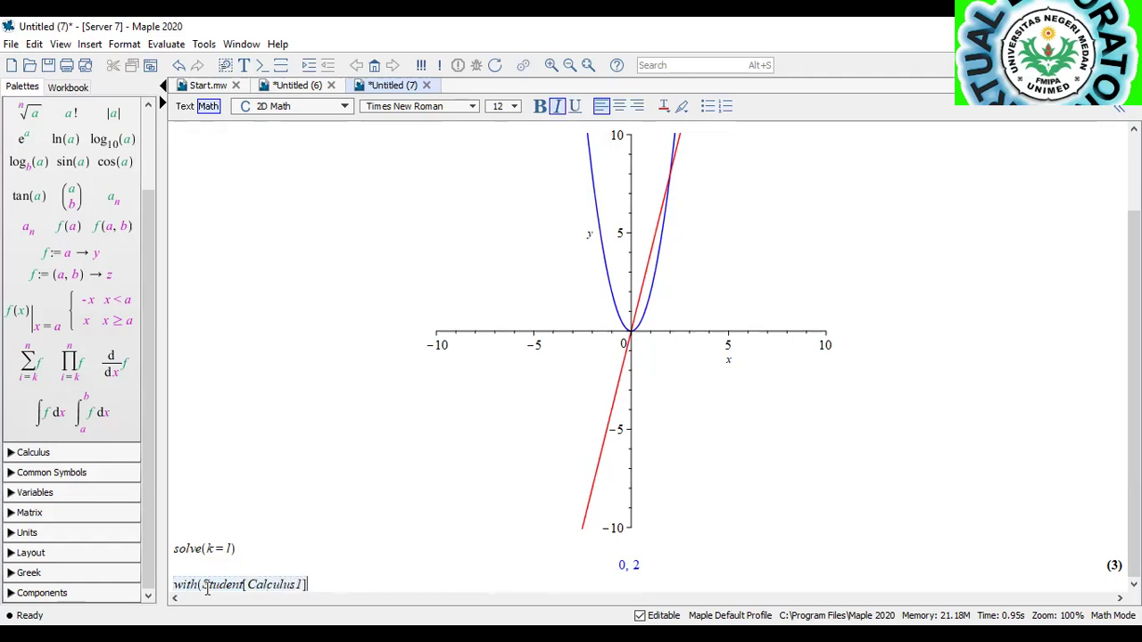
key("Return")
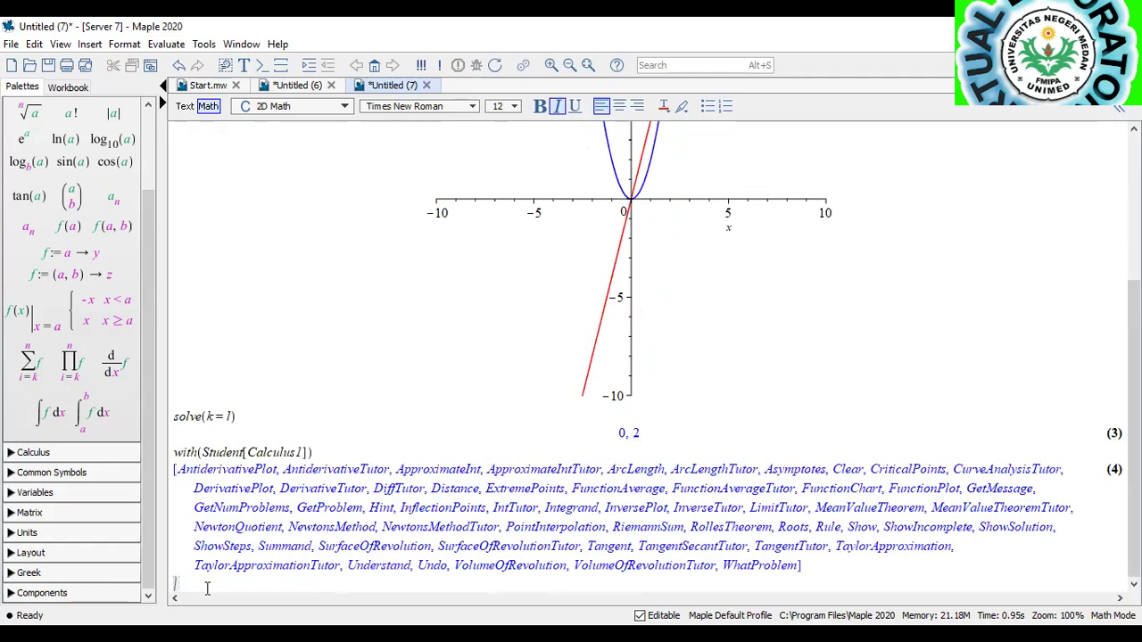
Enter VolumeOfRevolution(4x, 0..2, output = value, axis = horizontal) on the new line without evaluating it.
type("Vol")
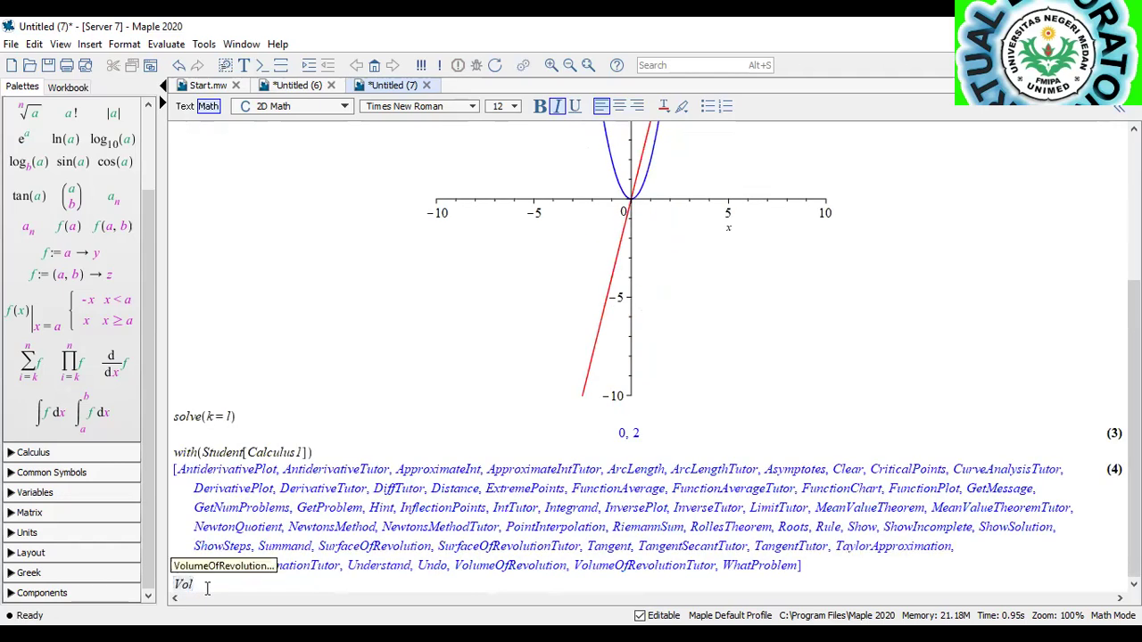
type("ume(")
key("BackSpace")
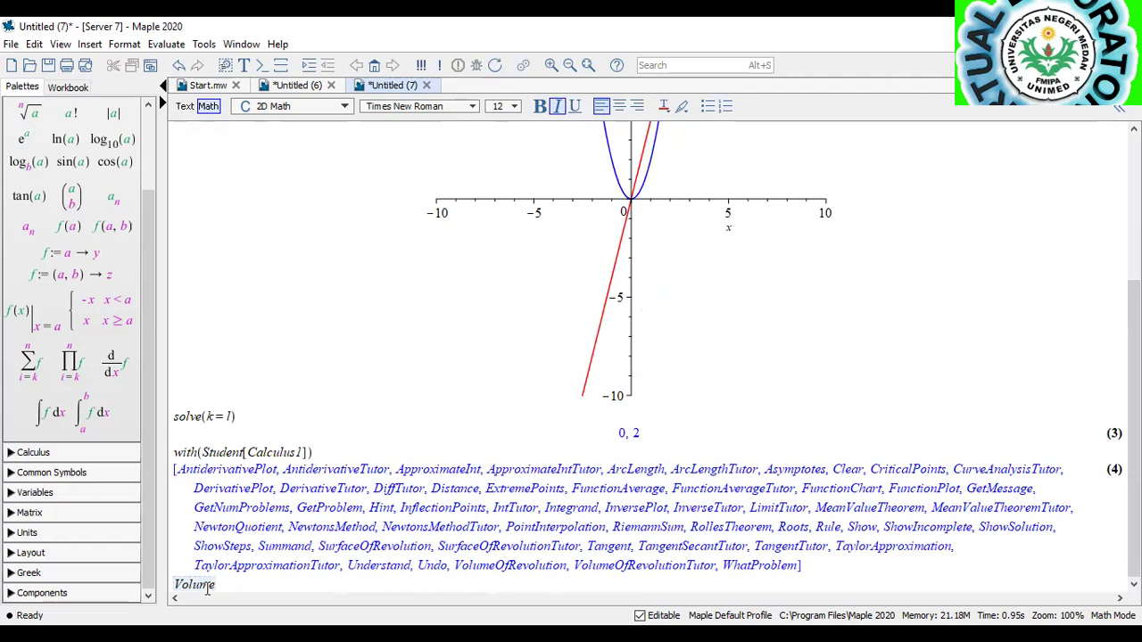
type("OfRe")
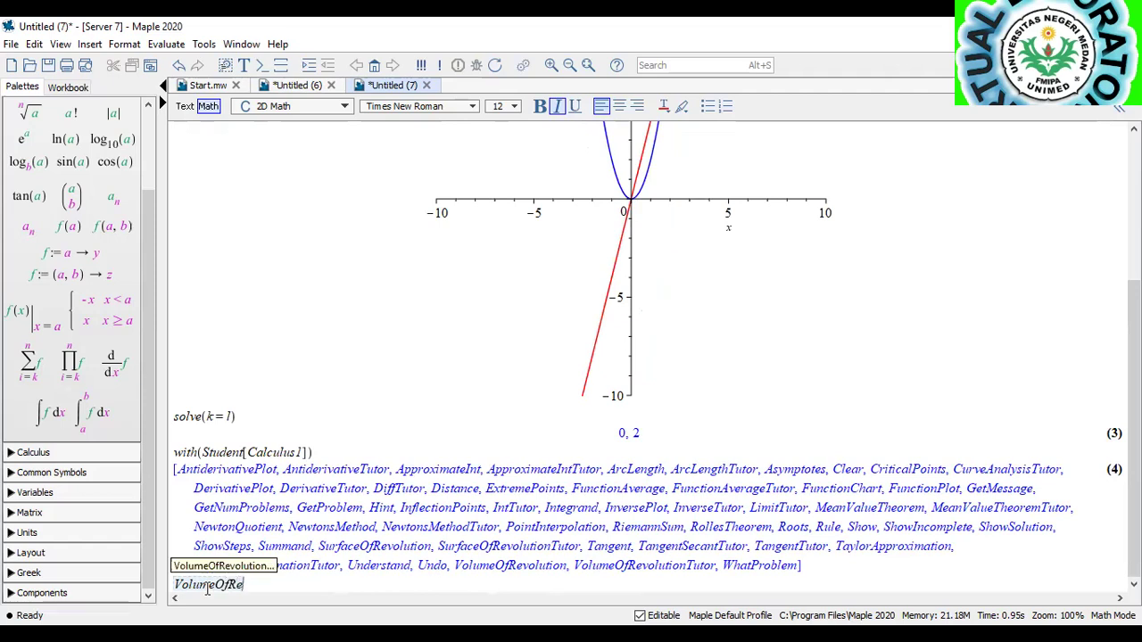
type("vul")
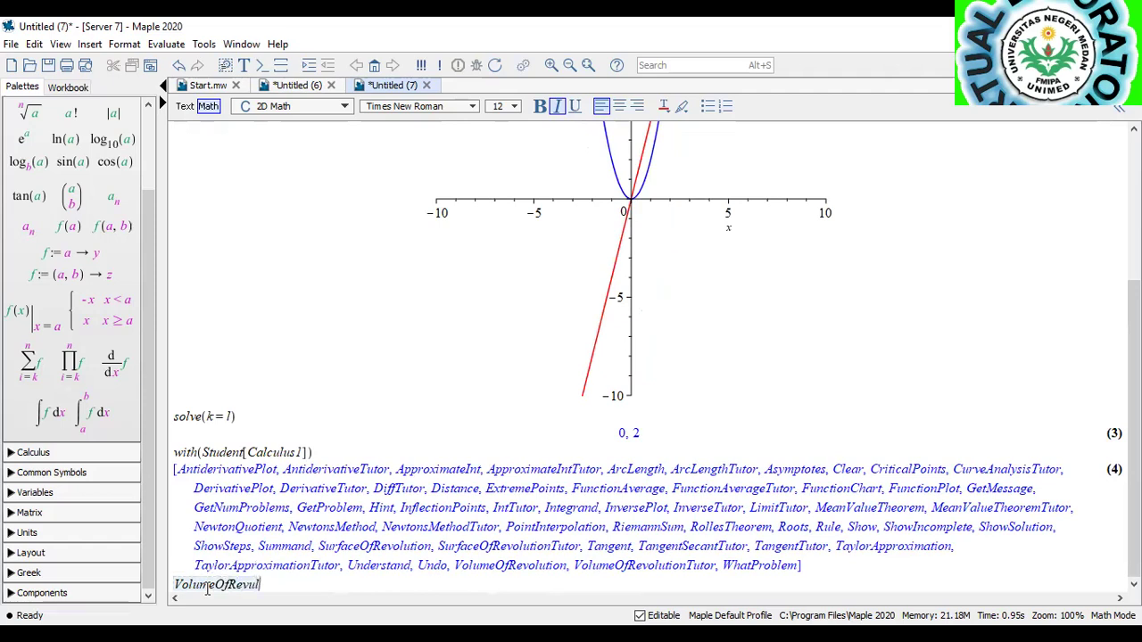
key("BackSpace")
key("BackSpace")
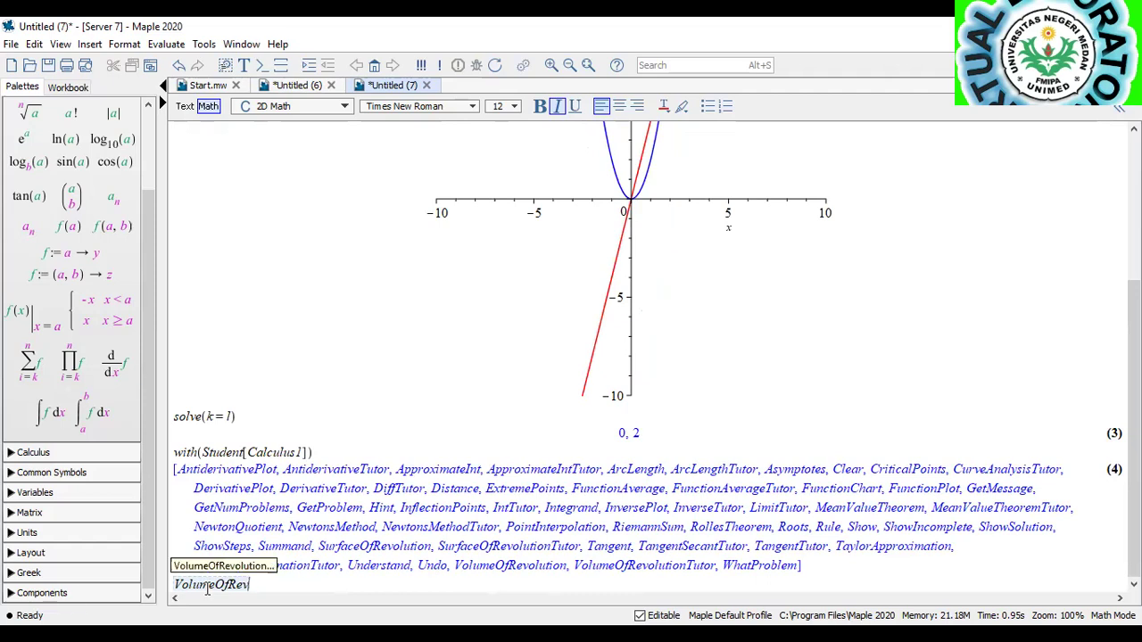
type("olution(")
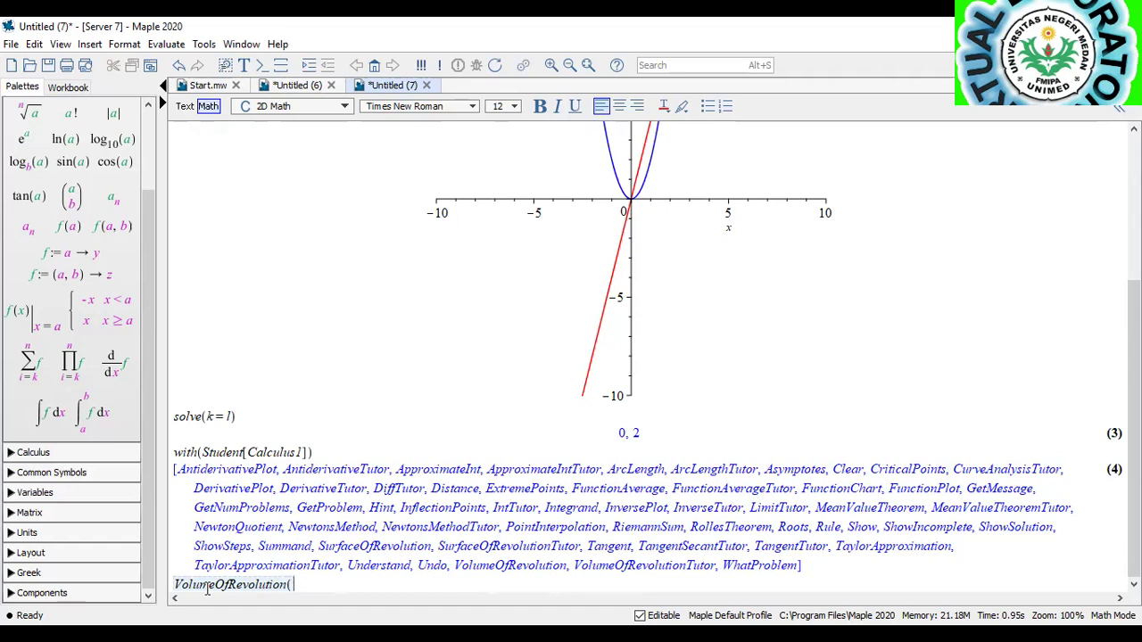
type("4 x, 0 ..2")
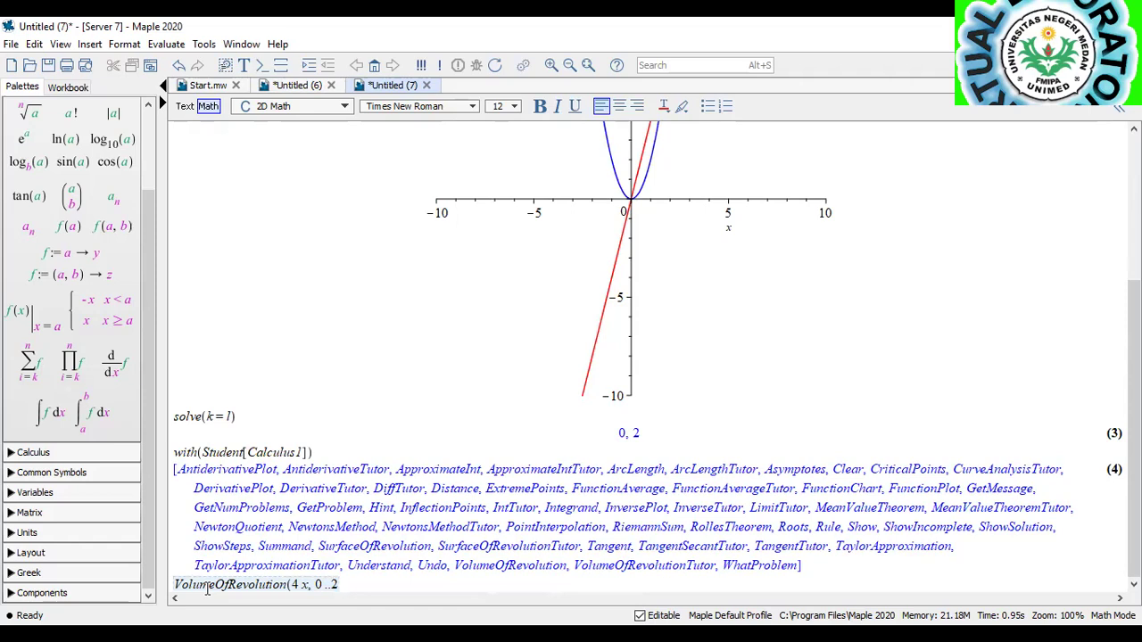
type(",output")
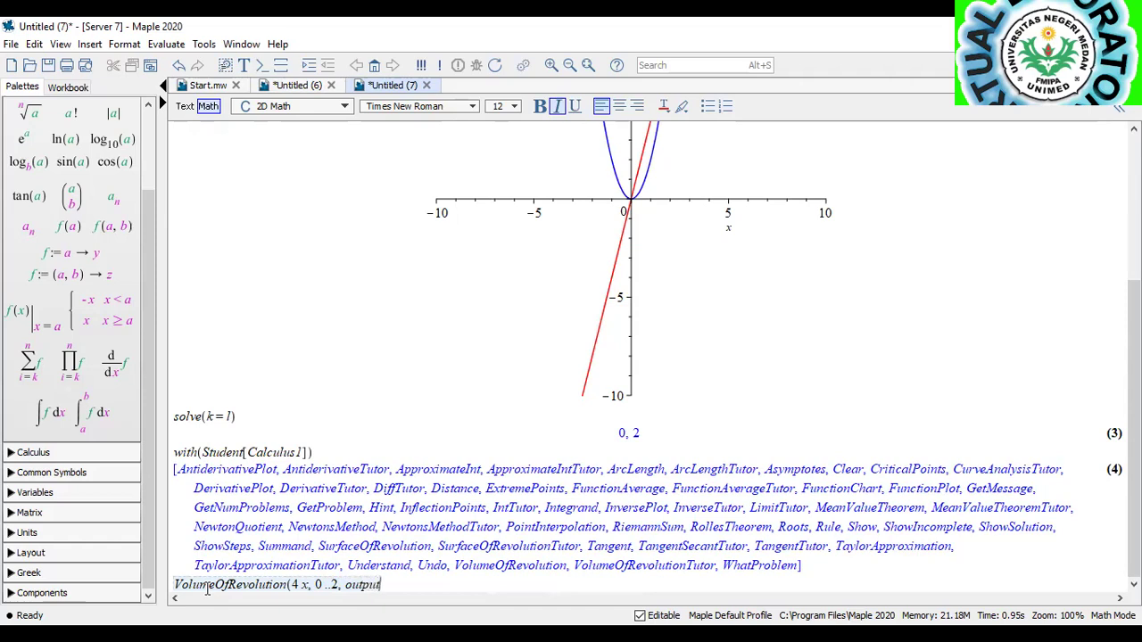
type("=val")
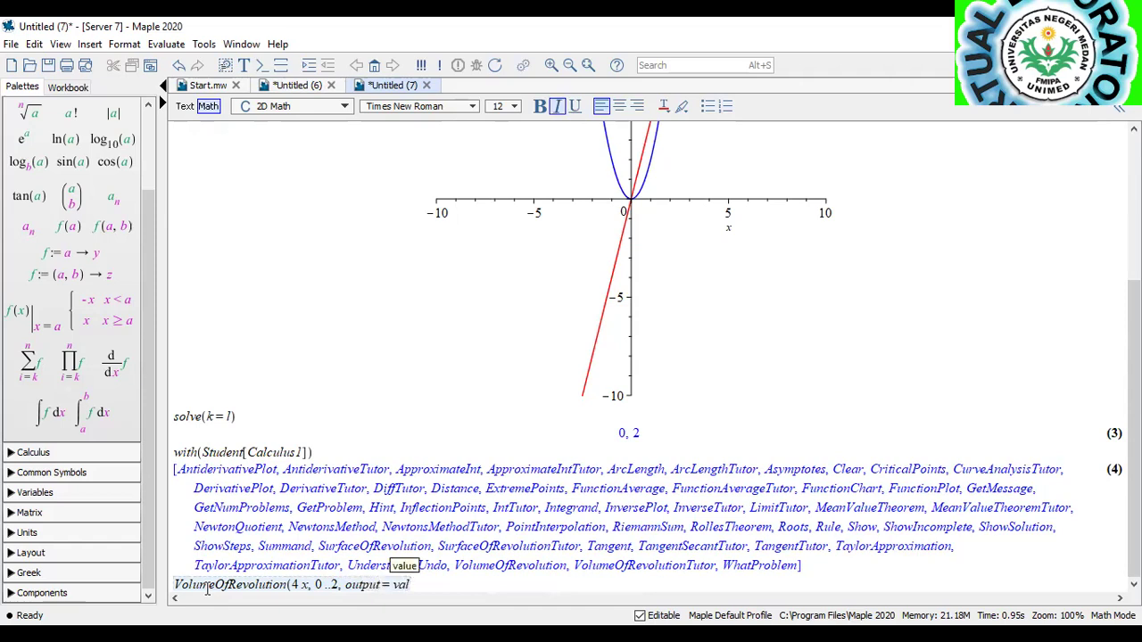
type("ue, a")
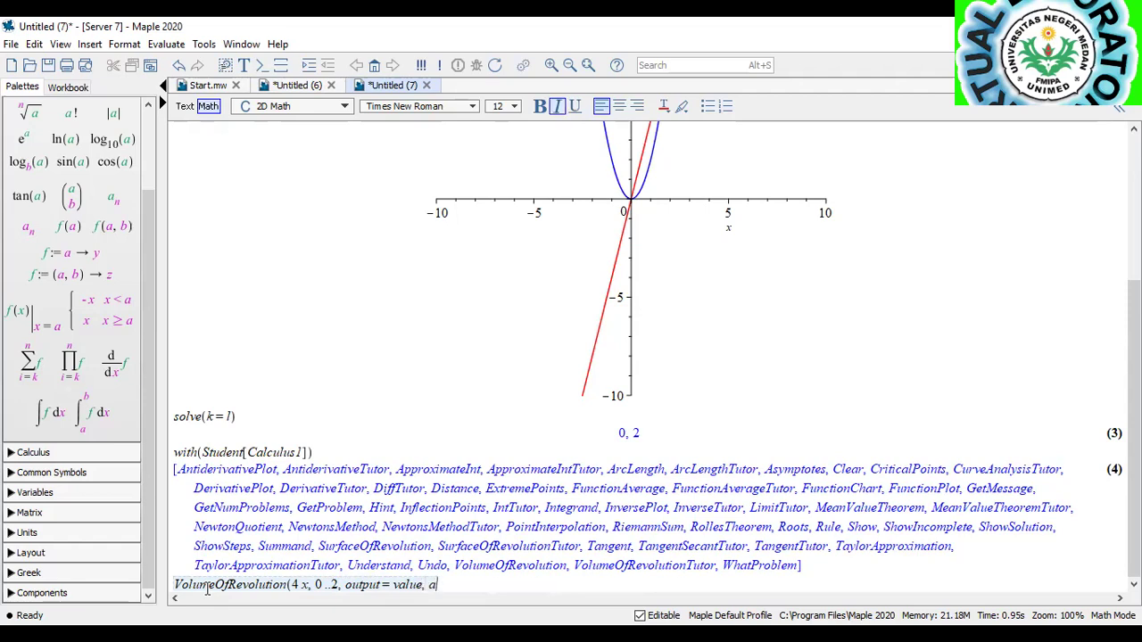
type("xis=horizon")
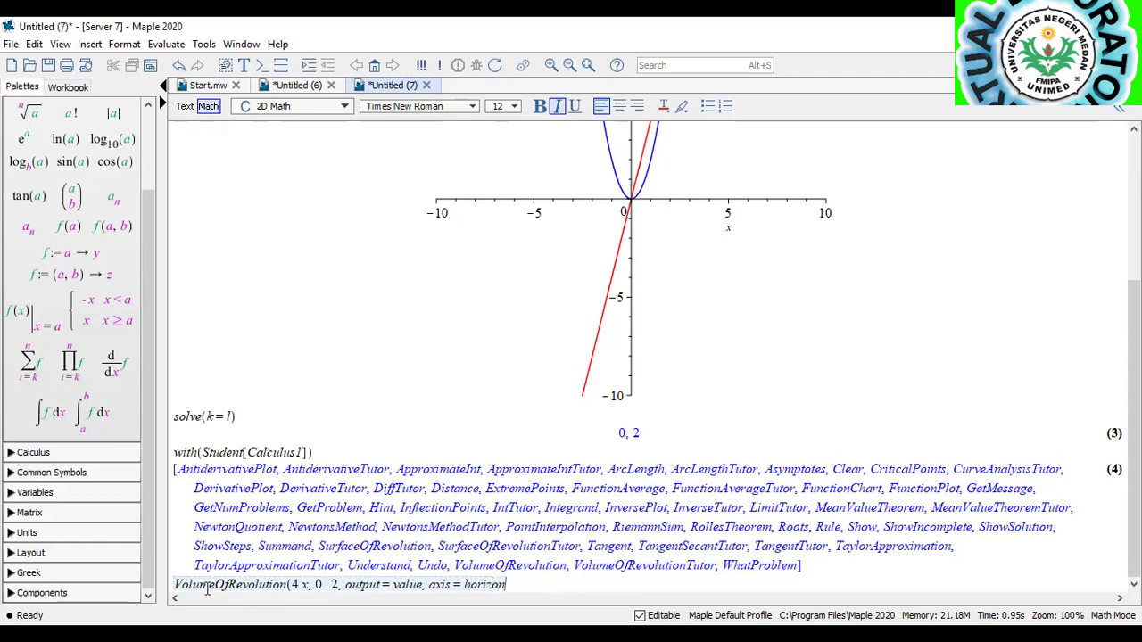
type("tal)")
Append a minus sign and a second VolumeOfRevolution command name after the 4x volume expression.
type("-")
type("Volum")
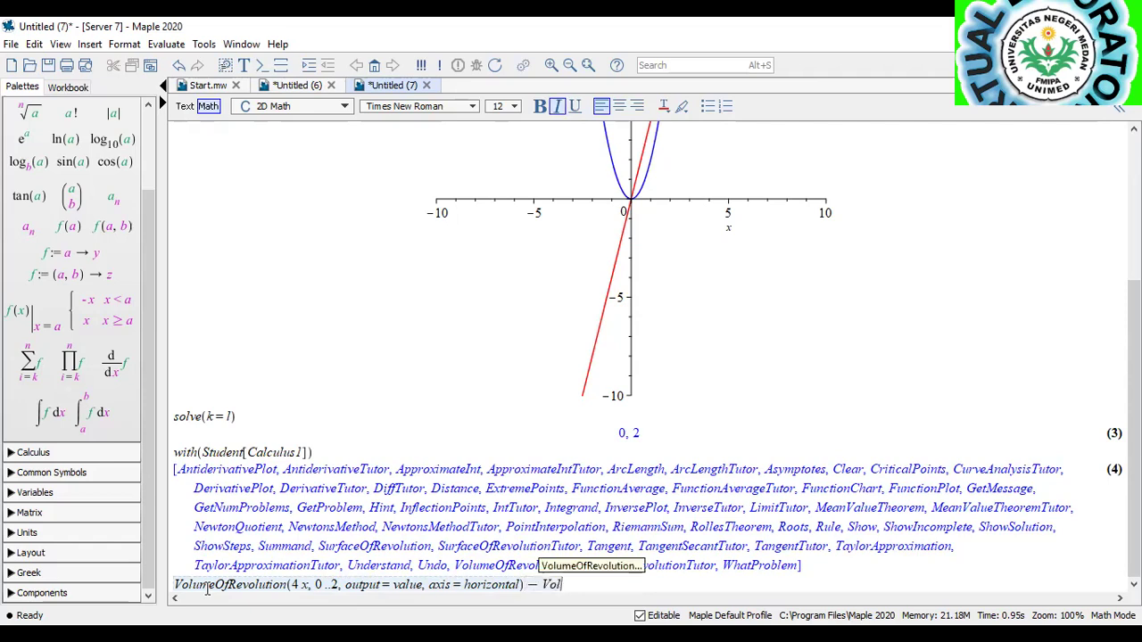
type("eOfrev")
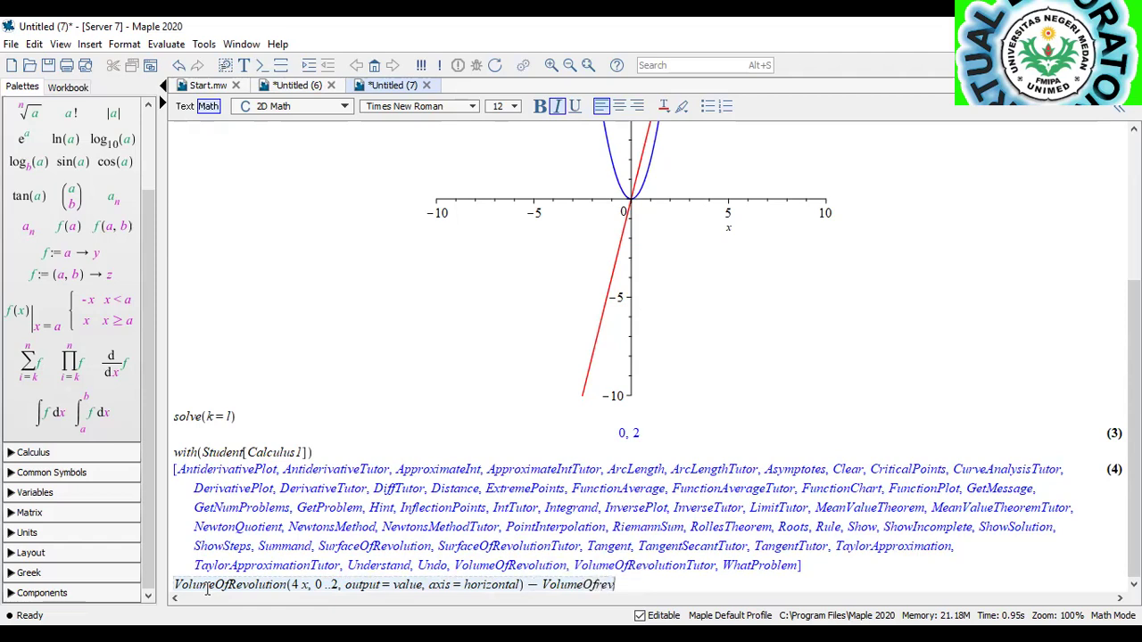
type("olu")
key("BackSpace")
key("BackSpace")
key("BackSpace")
key("BackSpace")
key("BackSpace")
key("BackSpace")
type("Revolution")
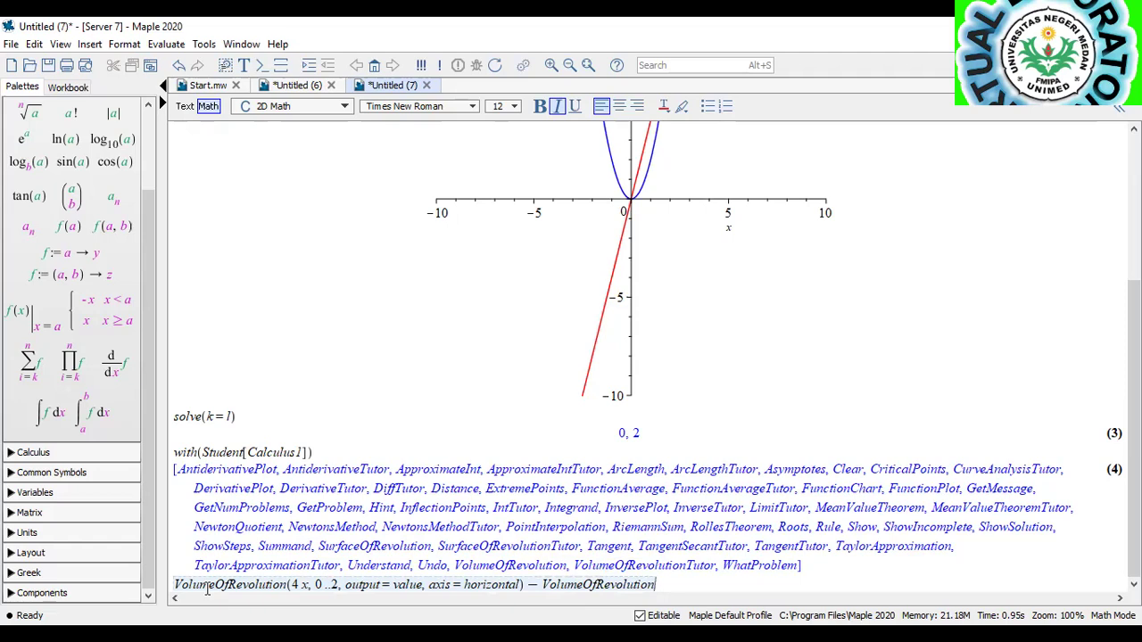
Give the second VolumeOfRevolution the arguments (2x², x = 0..2, output = value, axis = horizontal) and evaluate the whole difference.
type("(2 x^2")
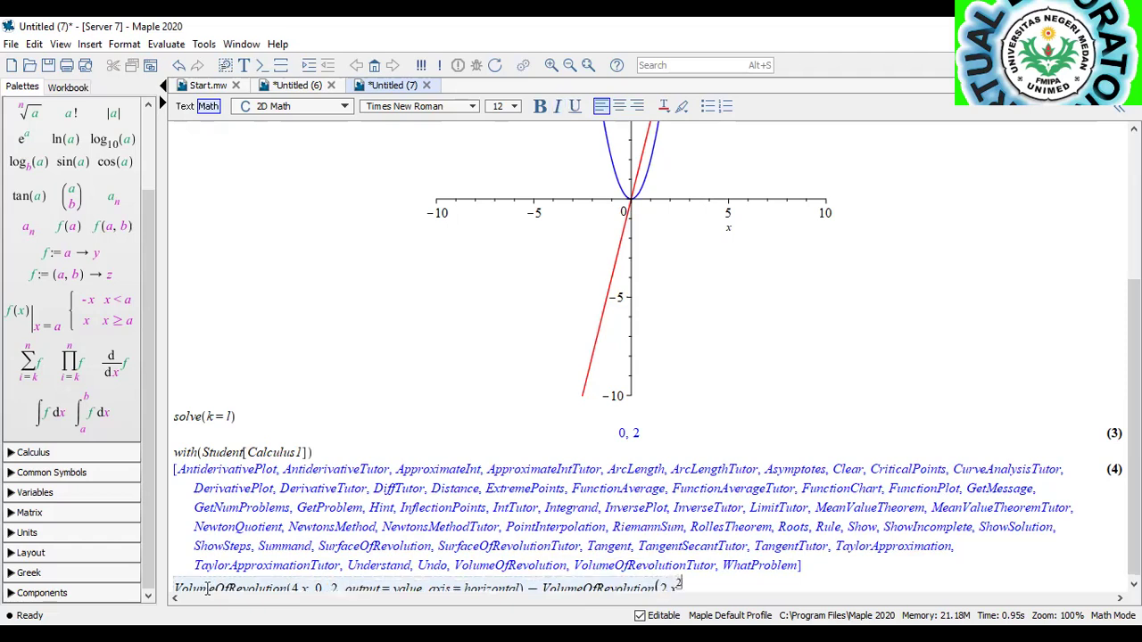
key("Right")
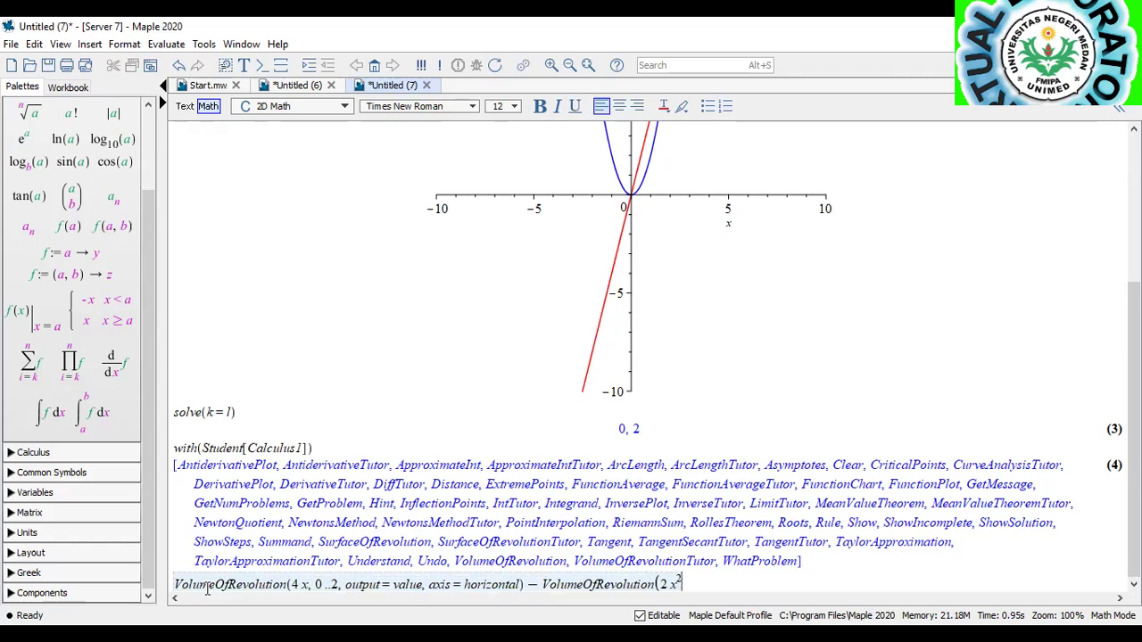
type(", x = 0 ")
type("..2")
type(", out")
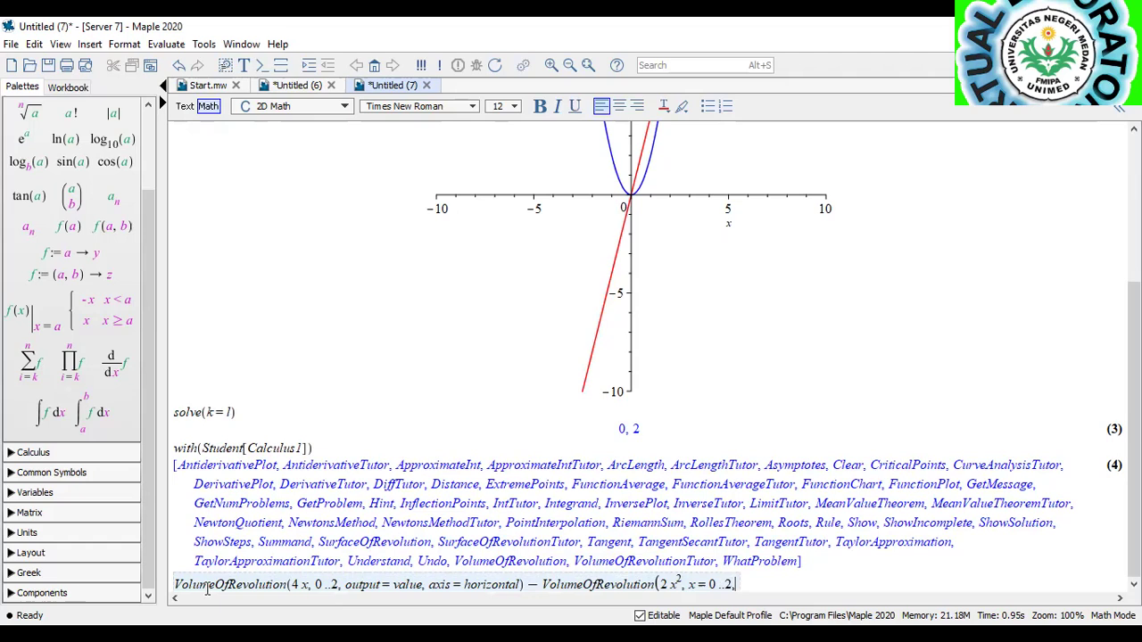
type("put ")
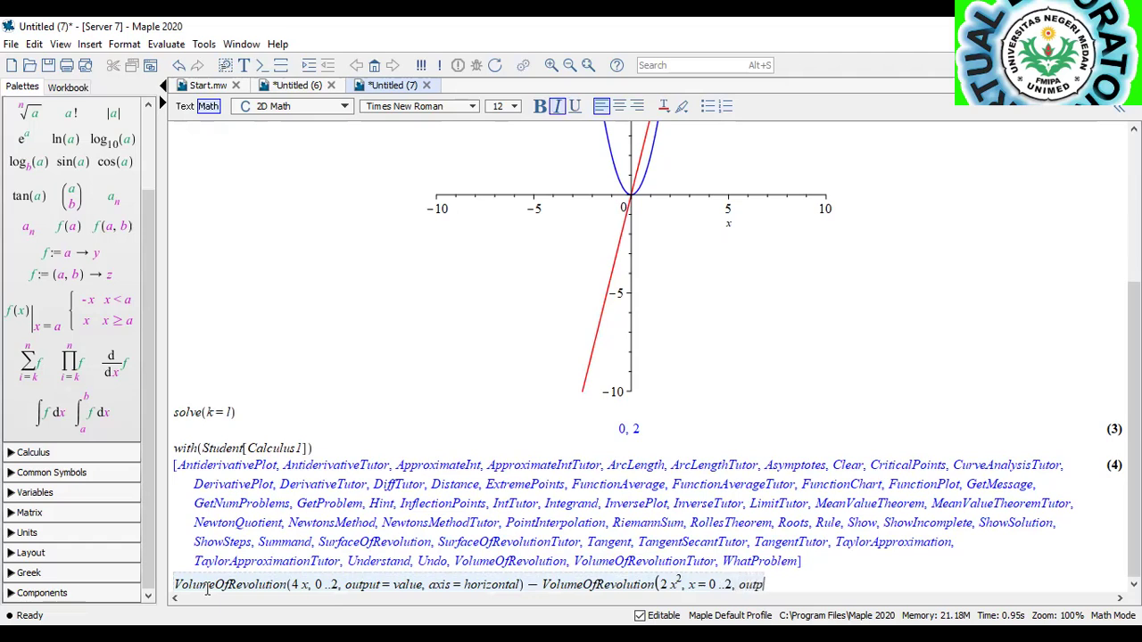
type("= value, a")
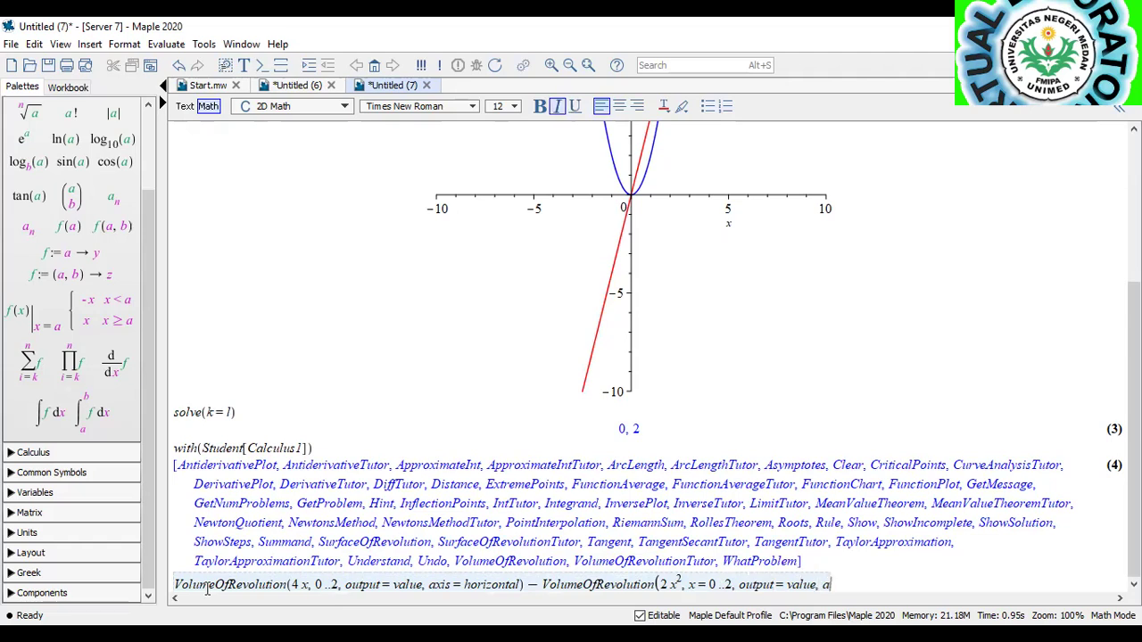
type("xis = horizontal)")
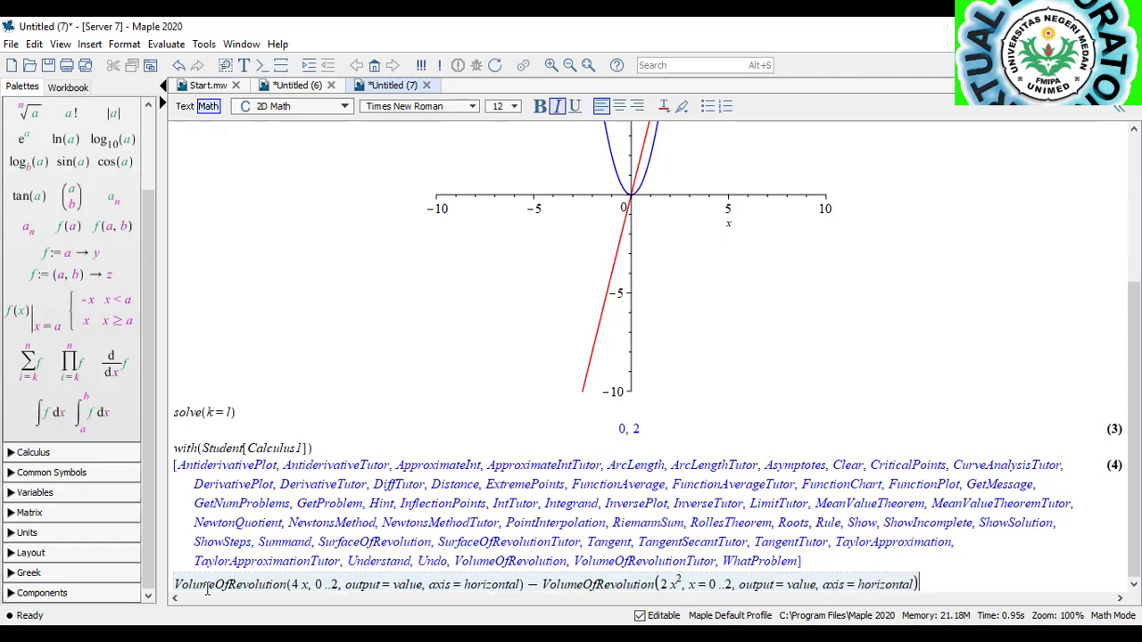
key("Return")
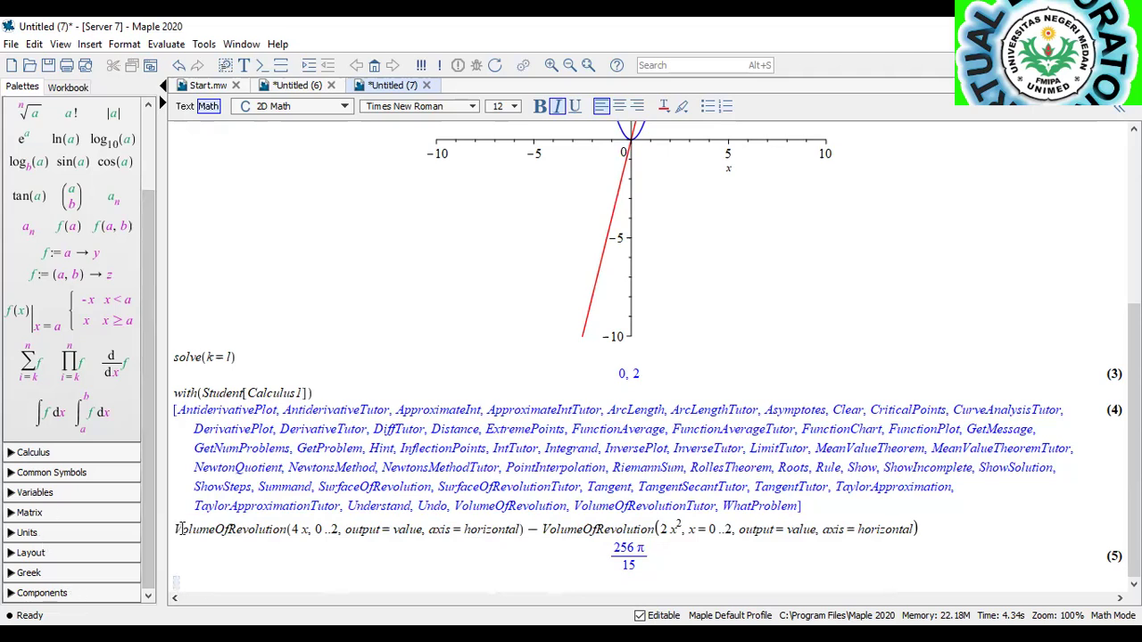
Duplicate the evaluated horizontal-axis volume difference onto the empty line below its result.
left_click_drag(177, 529, 875, 531)
key("ctrl+c")
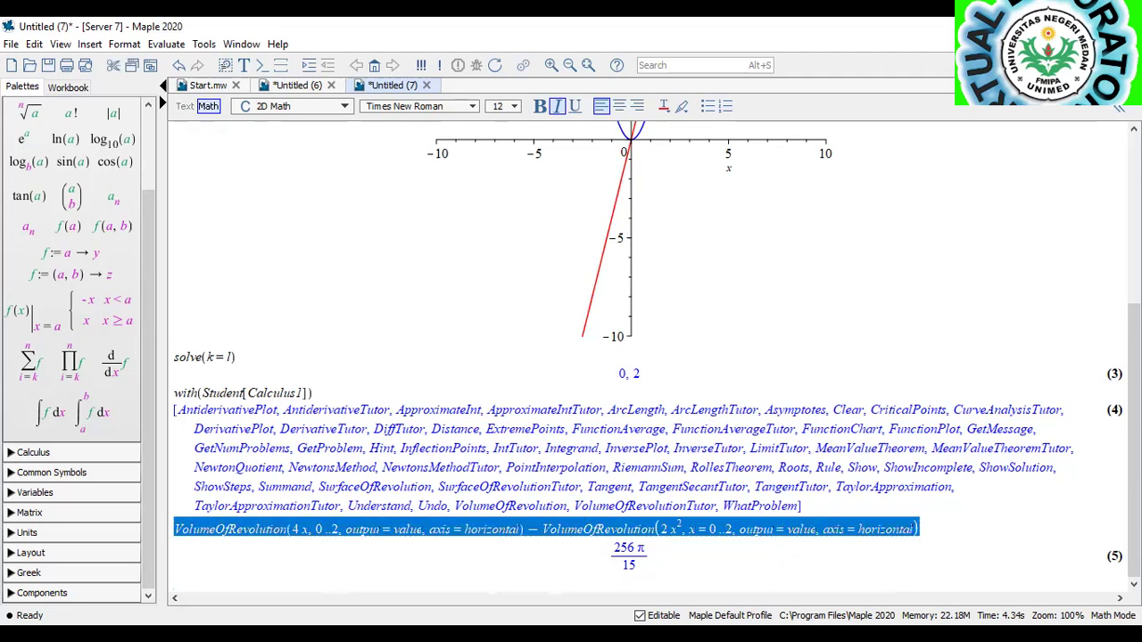
left_click(175, 590)
key("ctrl+v")
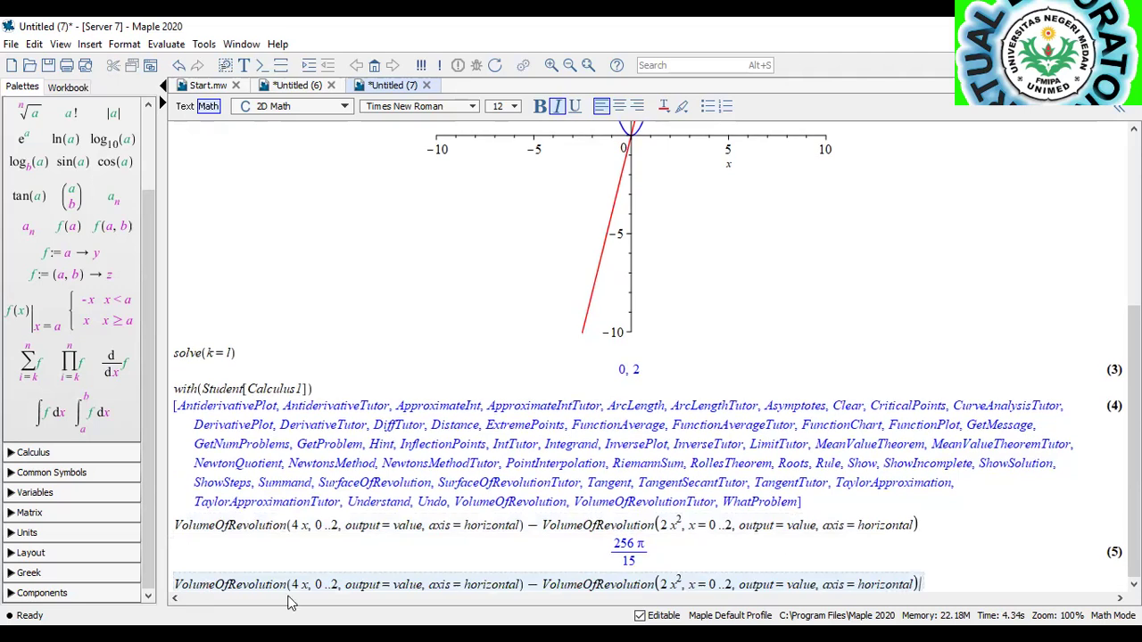
Change the axis option of the 4x volume term in the copied expression to vertical.
left_click(520, 584)
key("BackSpace")
key("BackSpace")
key("BackSpace")
key("BackSpace")
key("BackSpace")
key("BackSpace")
key("BackSpace")
key("BackSpace")
key("BackSpace")
key("BackSpace")
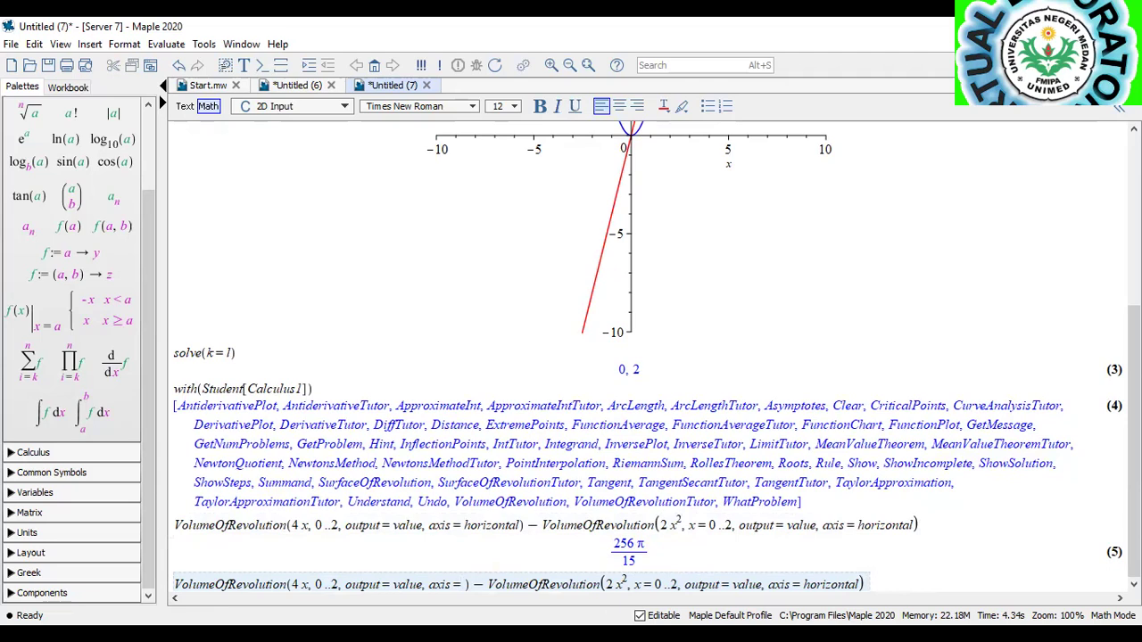
type("vertical")
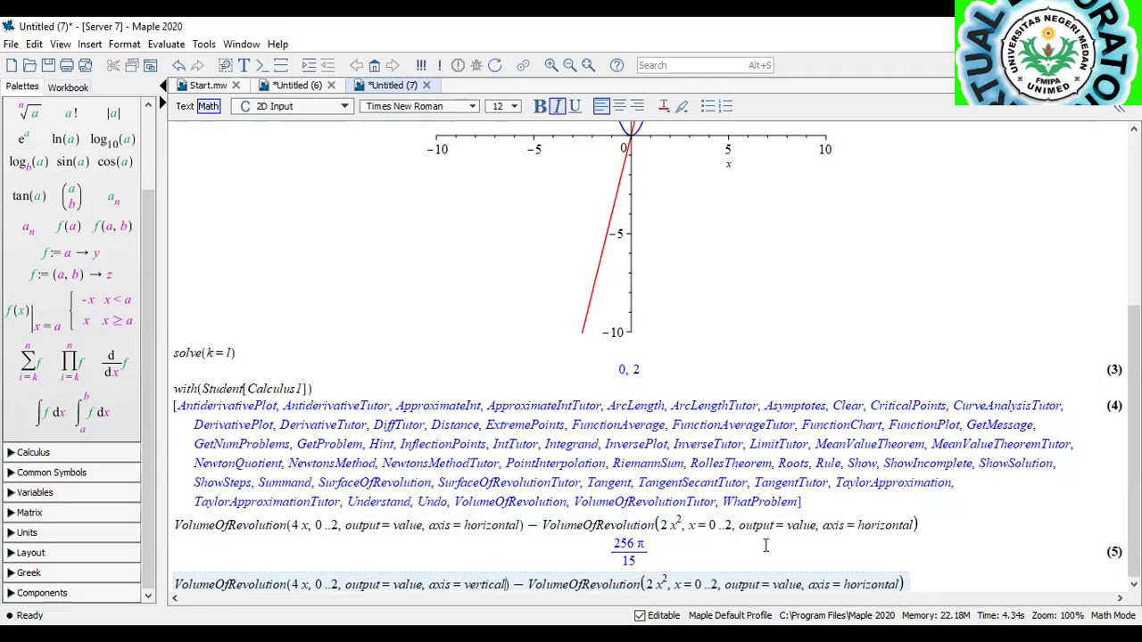
Set the axis of the 2x² volume term to vertical as well and evaluate the copied expression.
left_click_drag(845, 585, 901, 585)
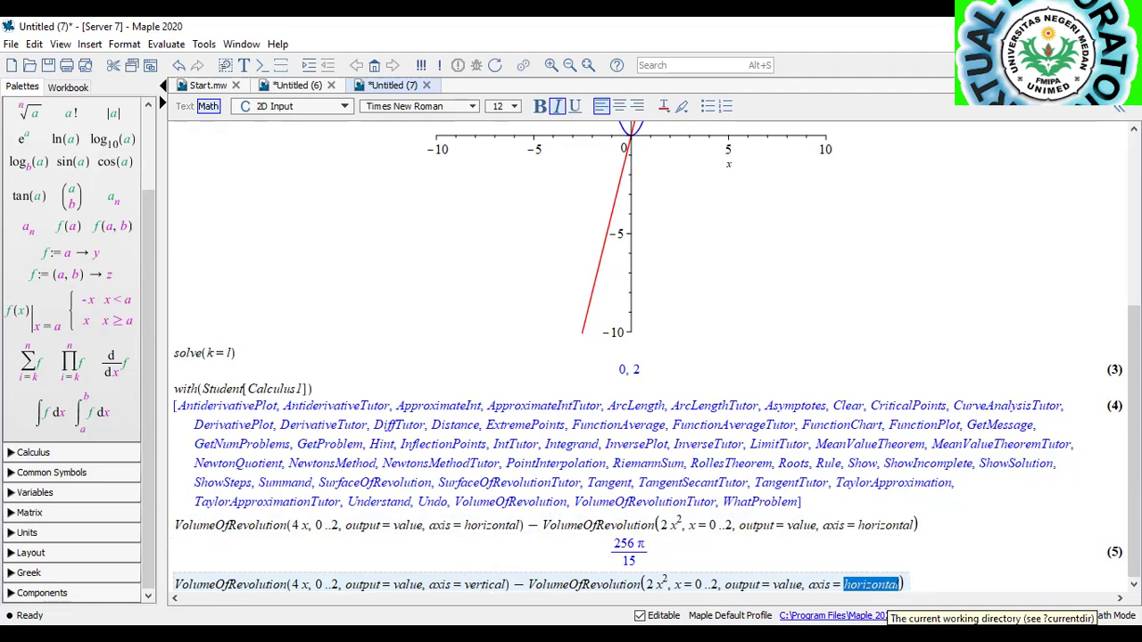
type("vertical")
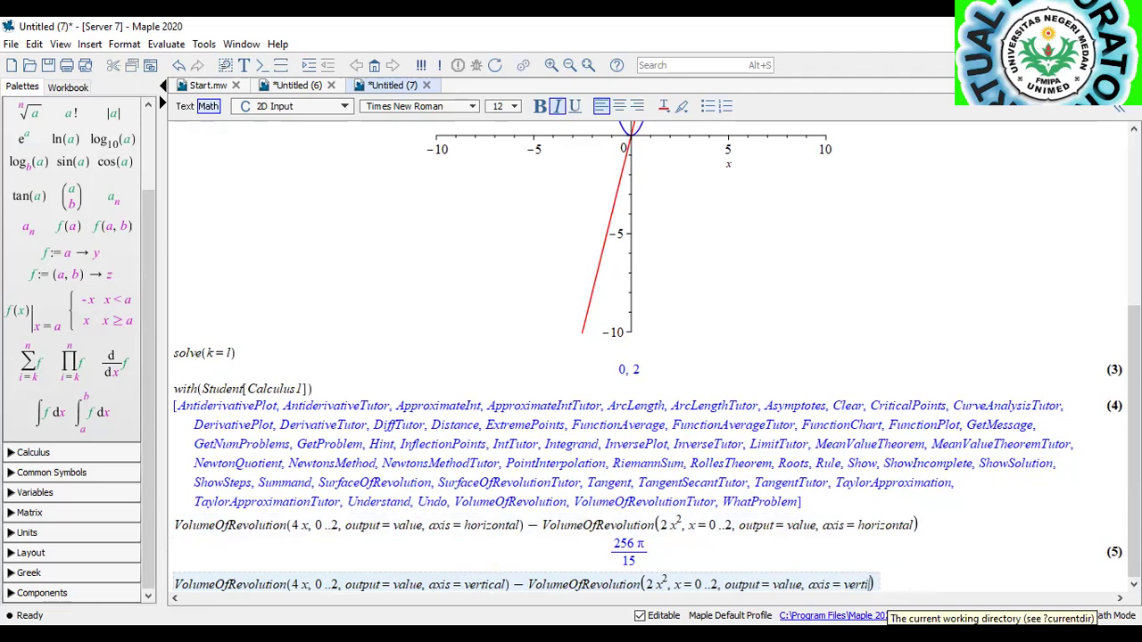
key("Return")
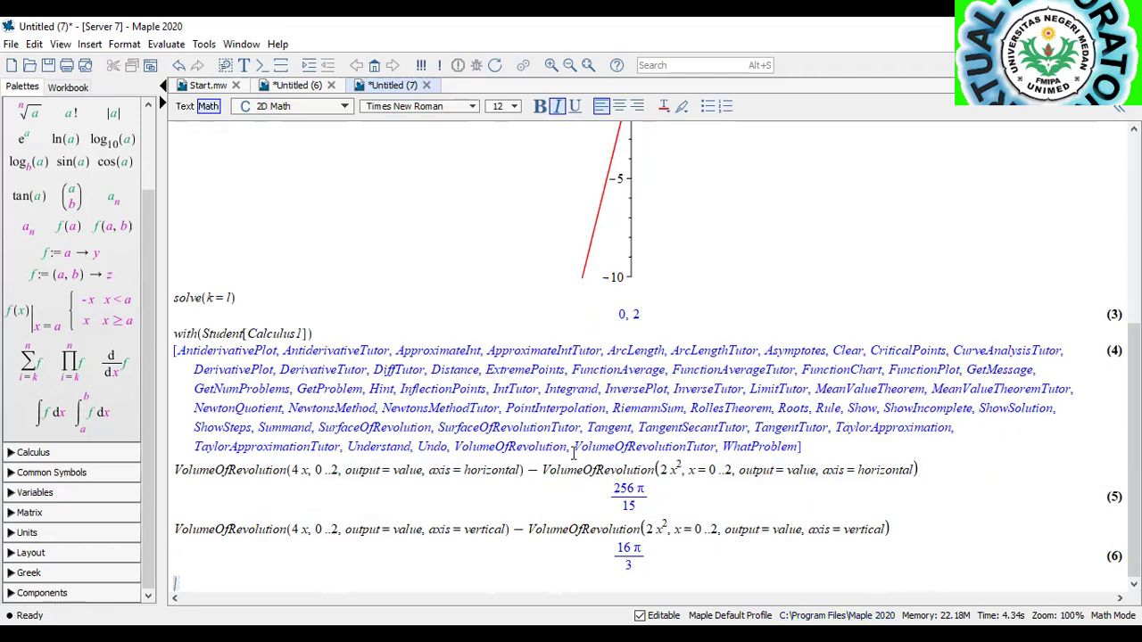
Open the volume of revolution tutor by evaluating VolumeOfRevolutionTutor(x, x = 0..2) on the new line.
type("Volume")
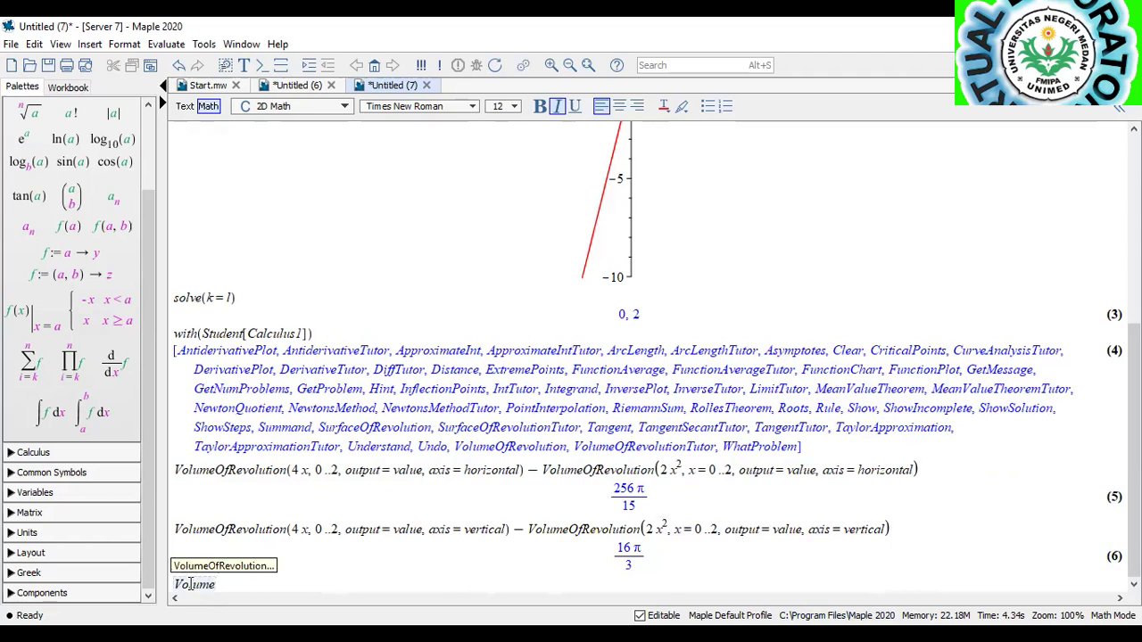
type("Of")
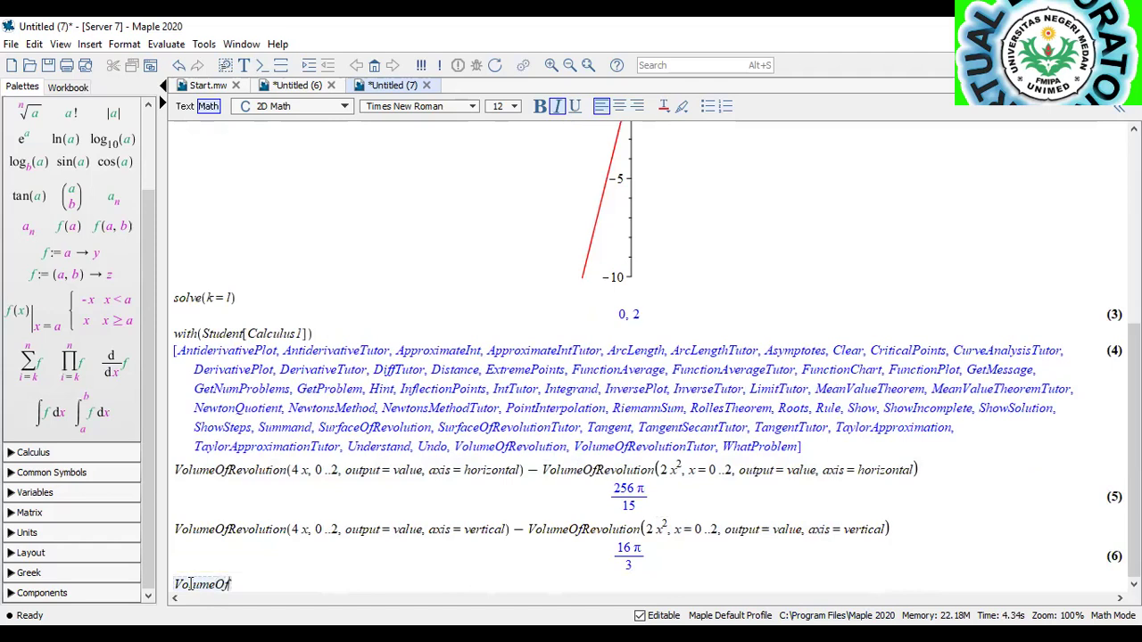
type("Revolution")
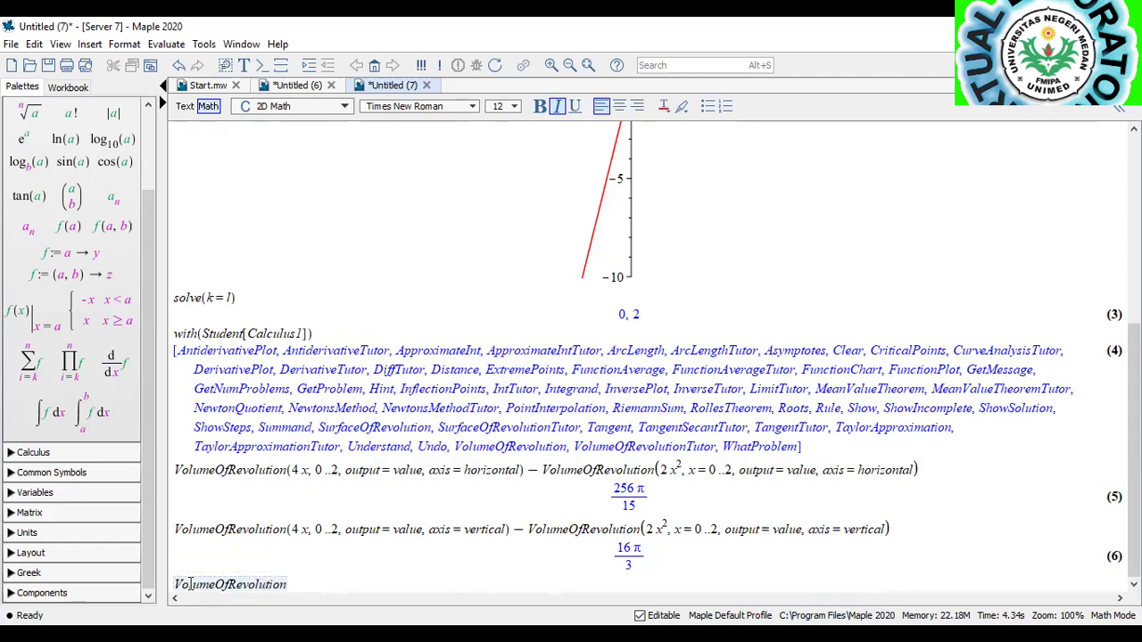
type("Tutor(")
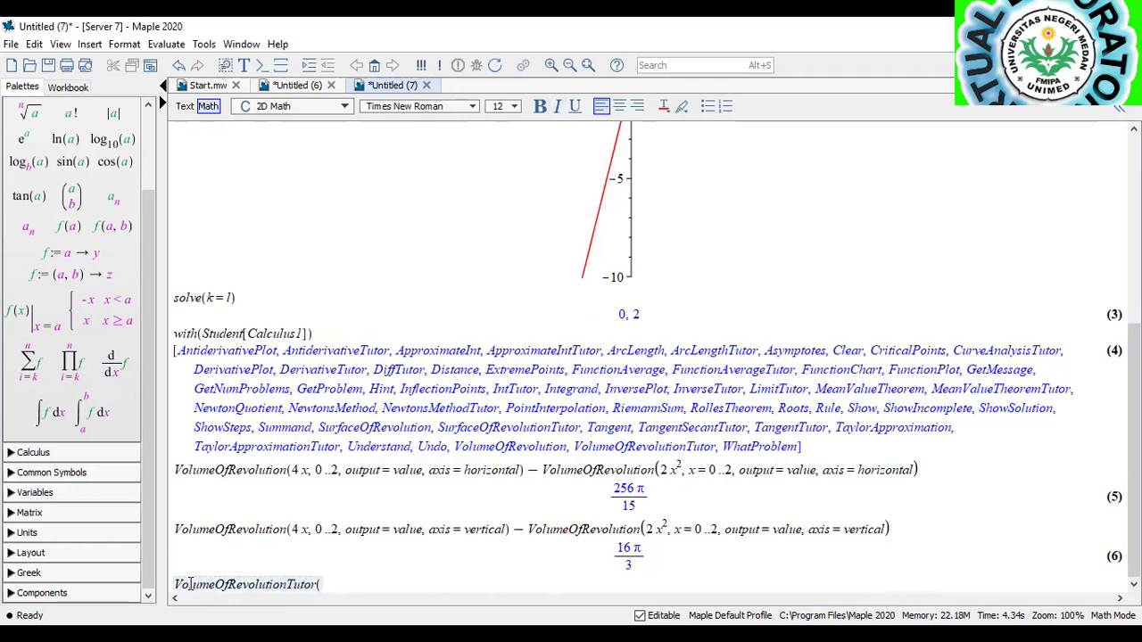
type("x, x = 0 ..2)")
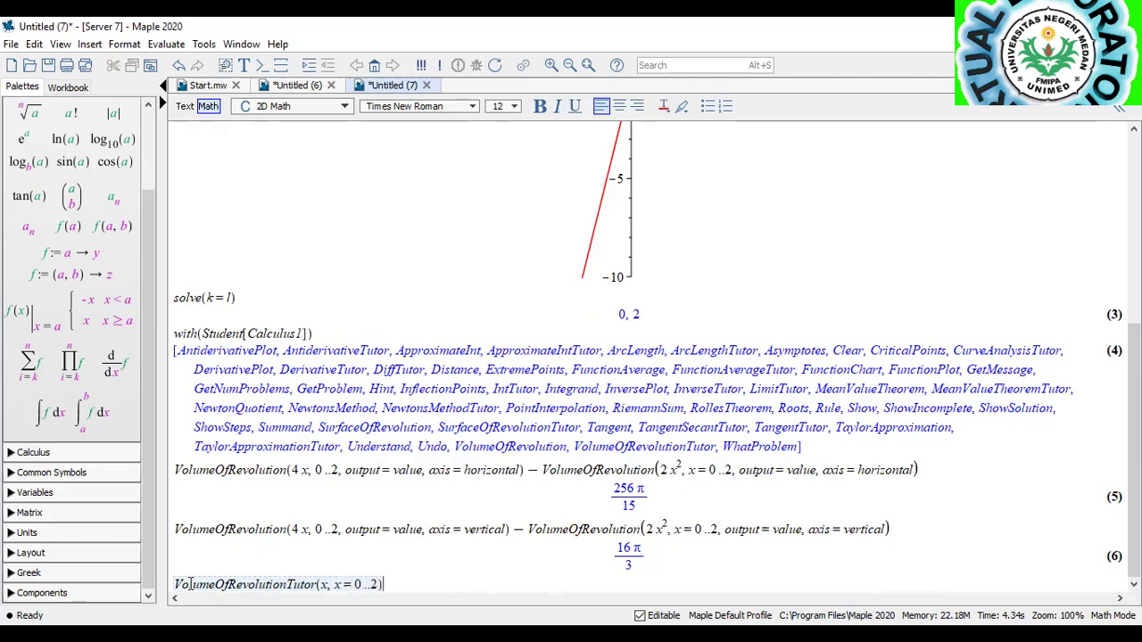
key("Return")
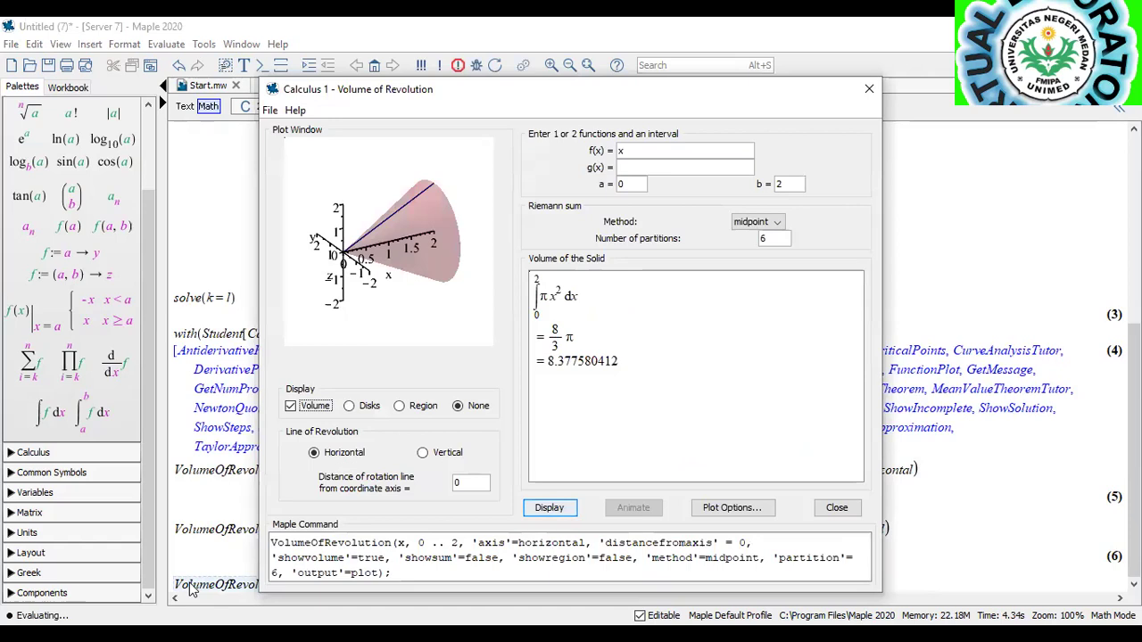
Set f(x) to 4*x and g(x) to 2*x^2 in the tutor and display the solid about the horizontal line.
double_click(643, 155)
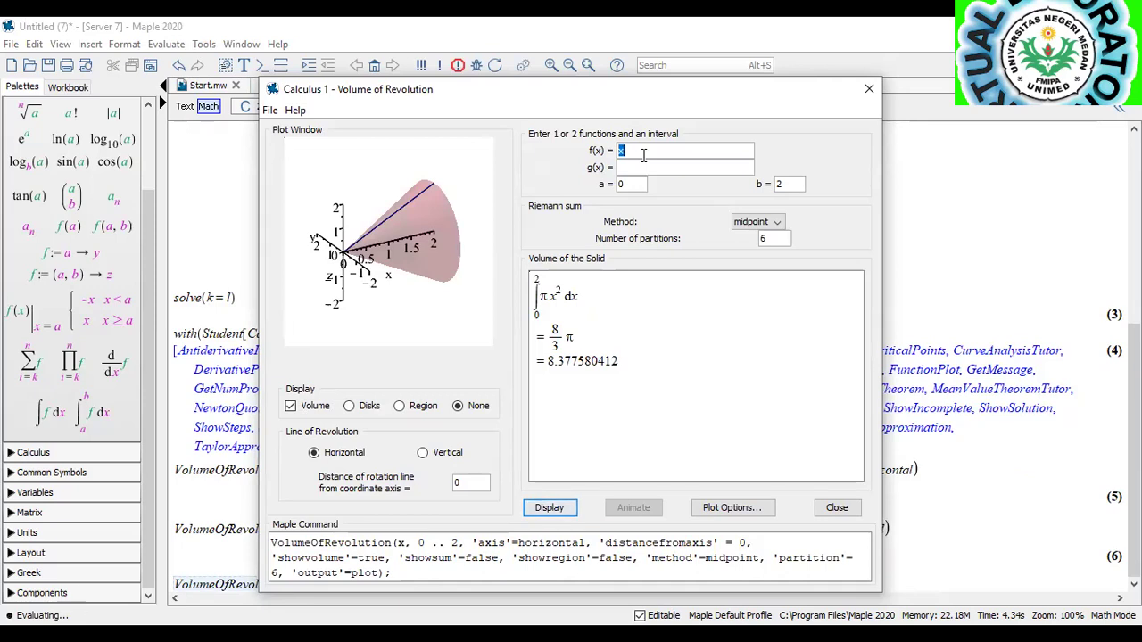
type("4x")
key("BackSpace")
type("*x")
left_click(641, 170)
type("2*x^2")
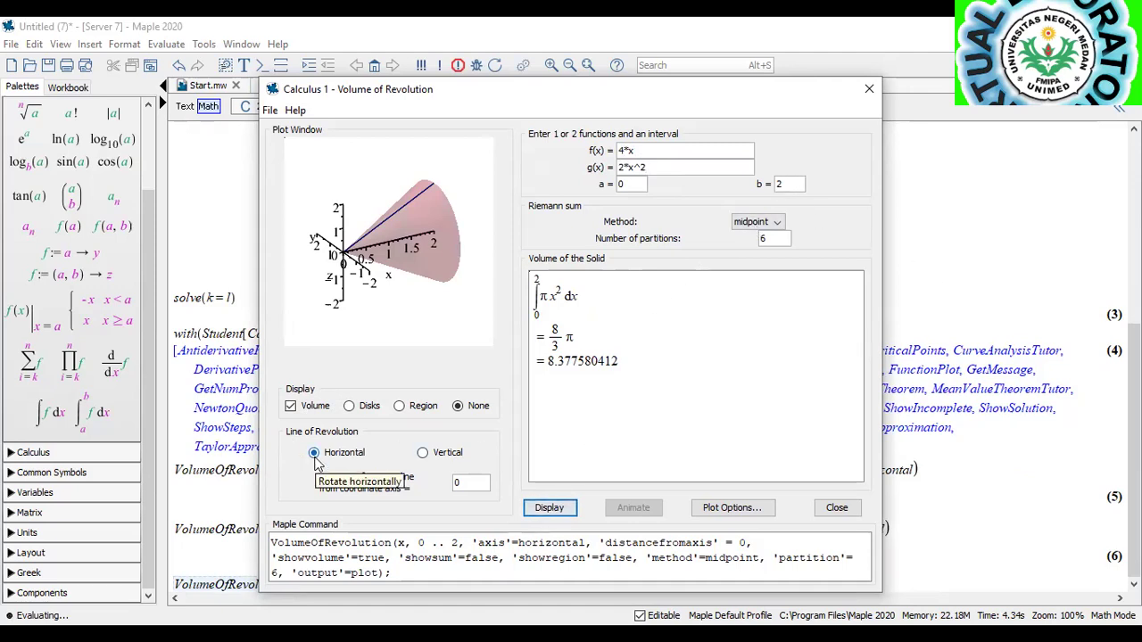
left_click(546, 510)
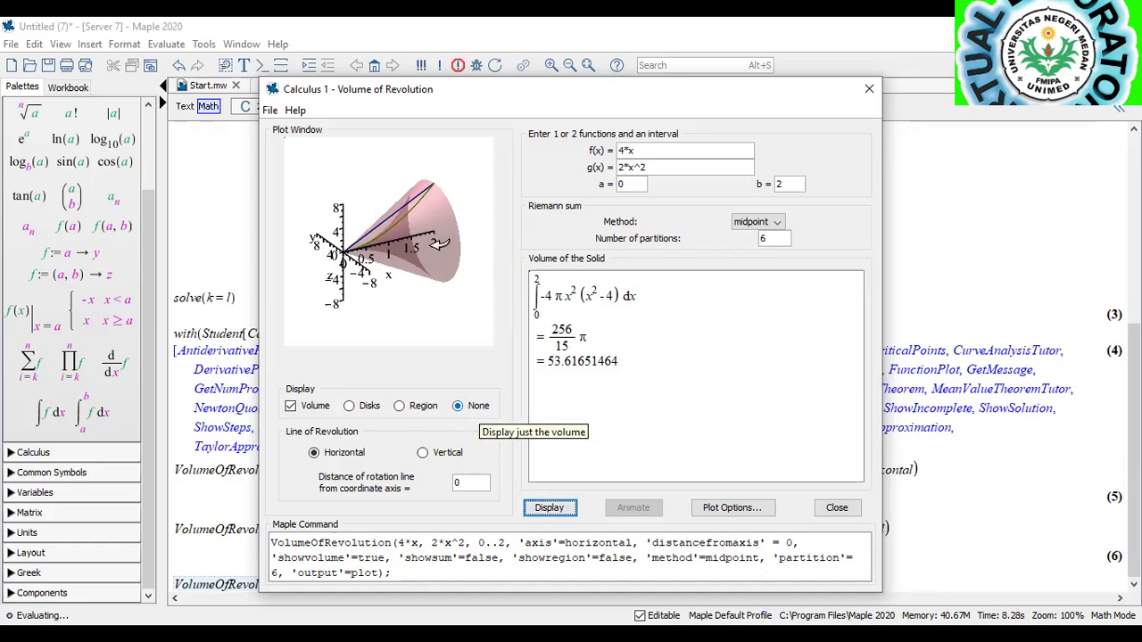
Display the horizontal solid with its region, and display and animate it with disks instead.
left_click(412, 407)
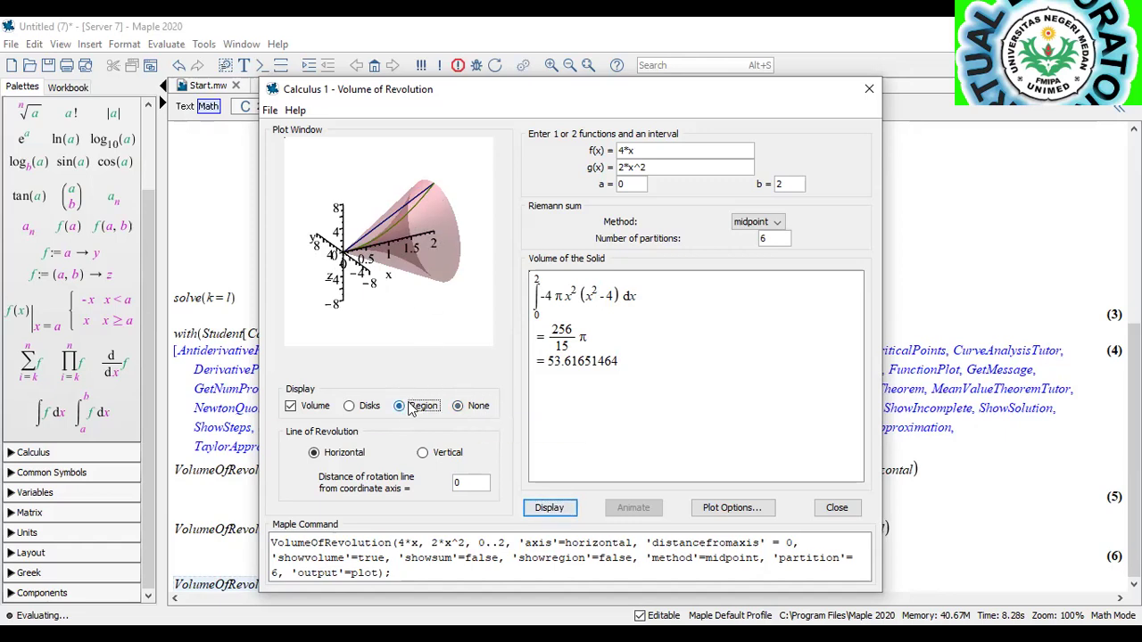
left_click(540, 512)
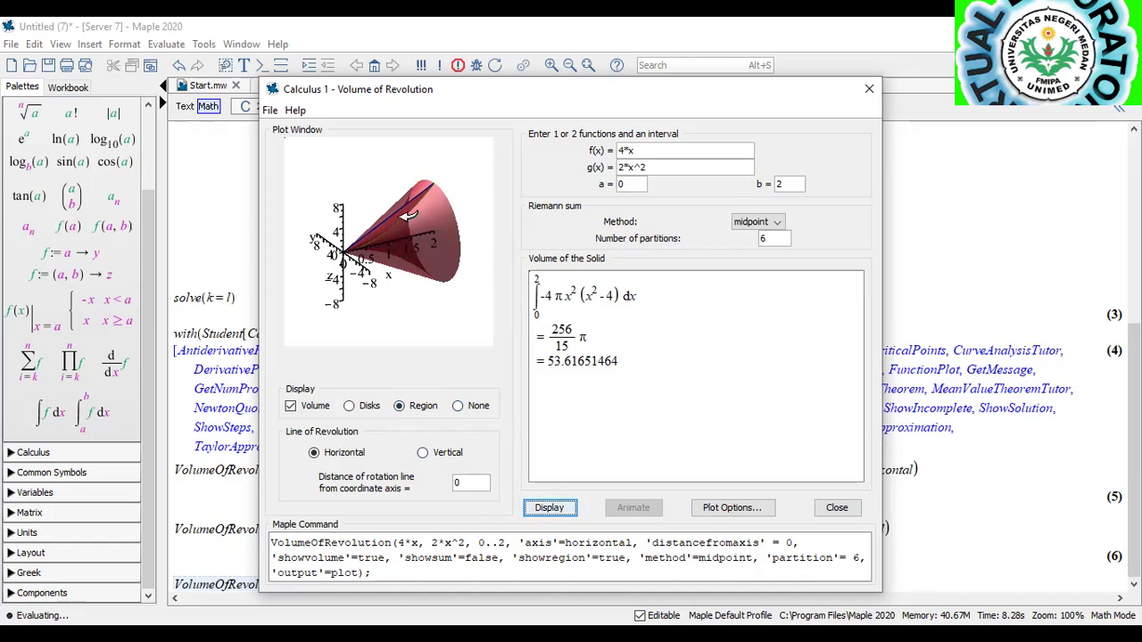
left_click(349, 406)
left_click(540, 509)
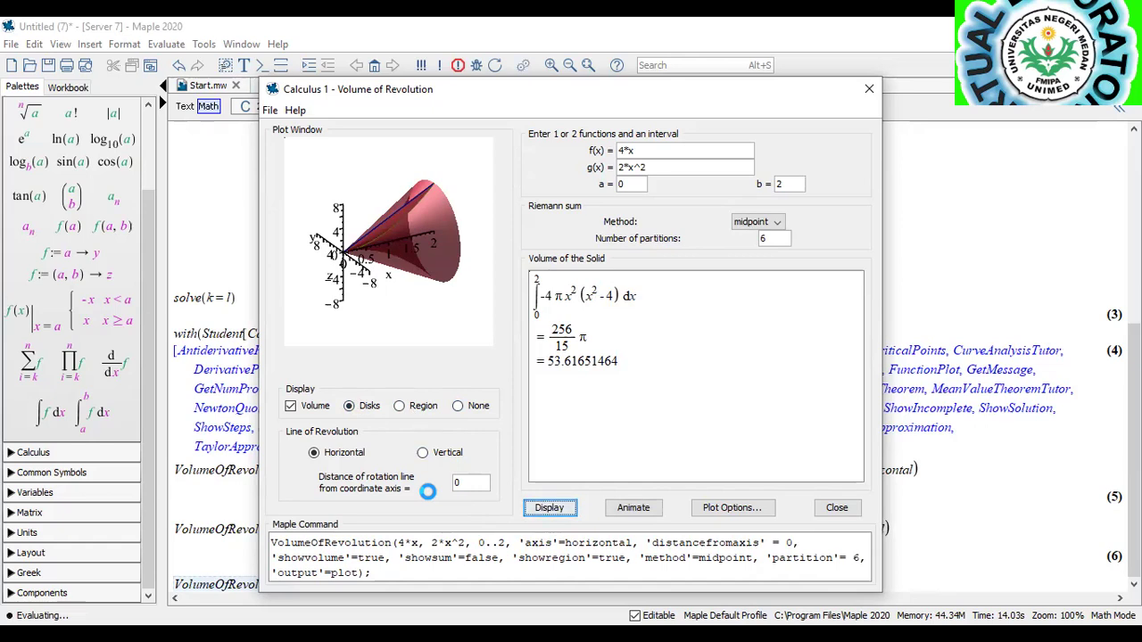
left_click(632, 507)
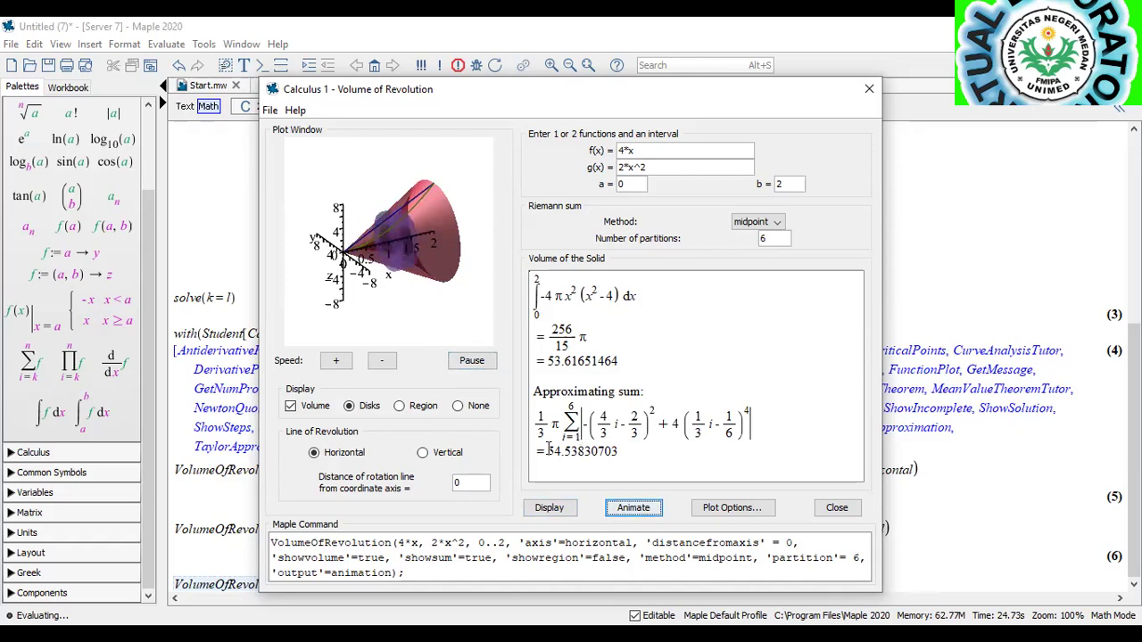
Display and animate the solid with shells about the vertical line, and close the tutor to place the animation in the worksheet.
left_click(422, 453)
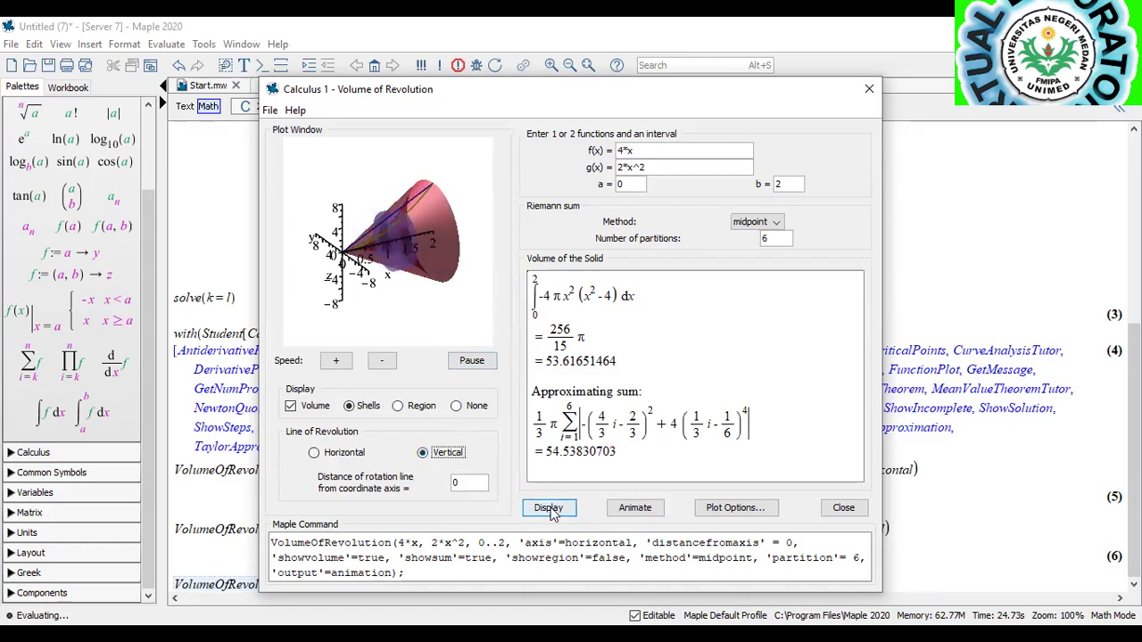
left_click(549, 509)
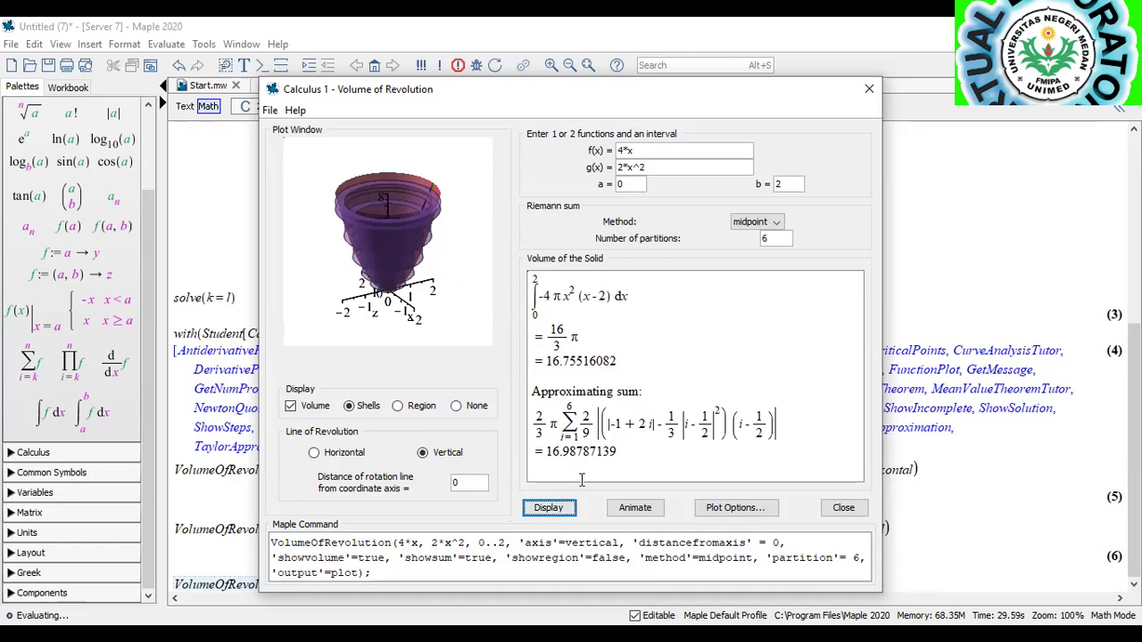
left_click(631, 508)
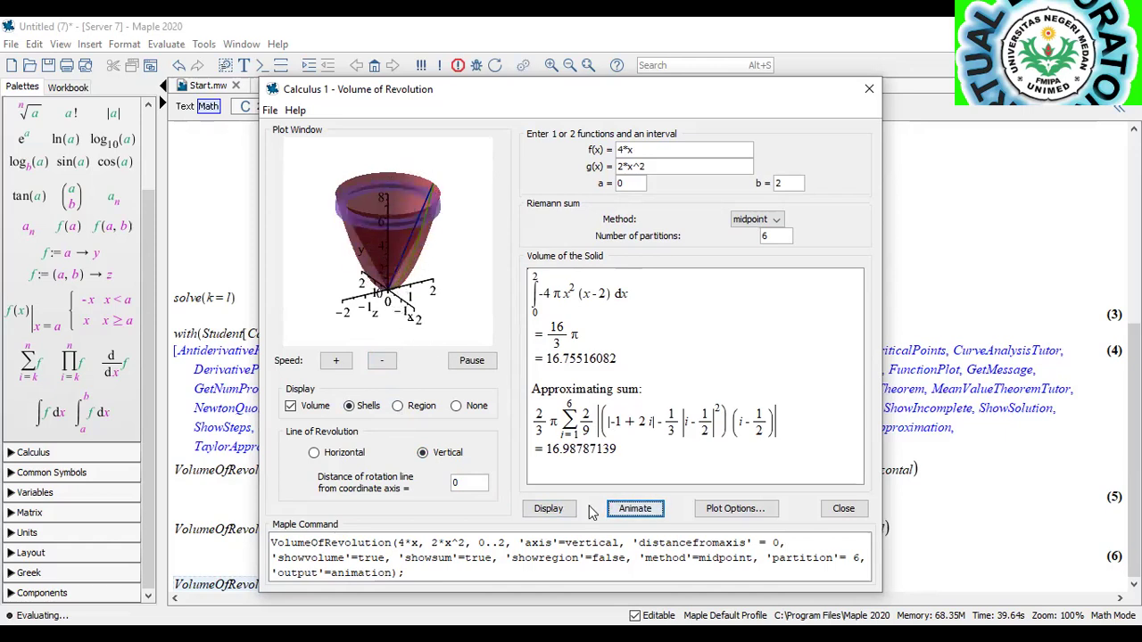
left_click(846, 509)
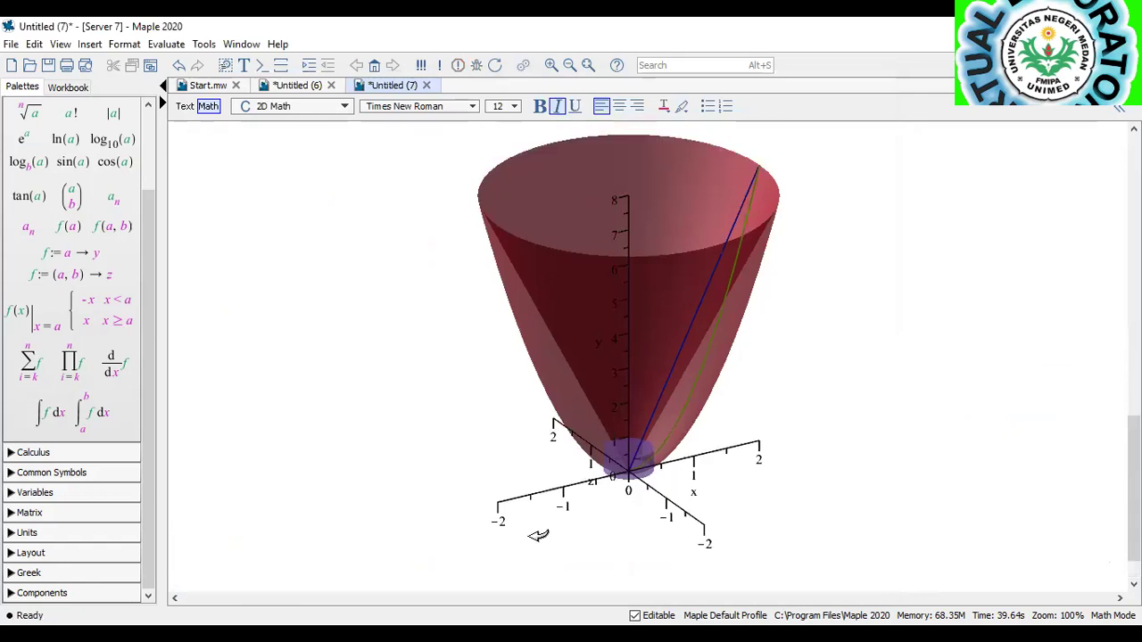
scroll(436, 426, "up", 3)
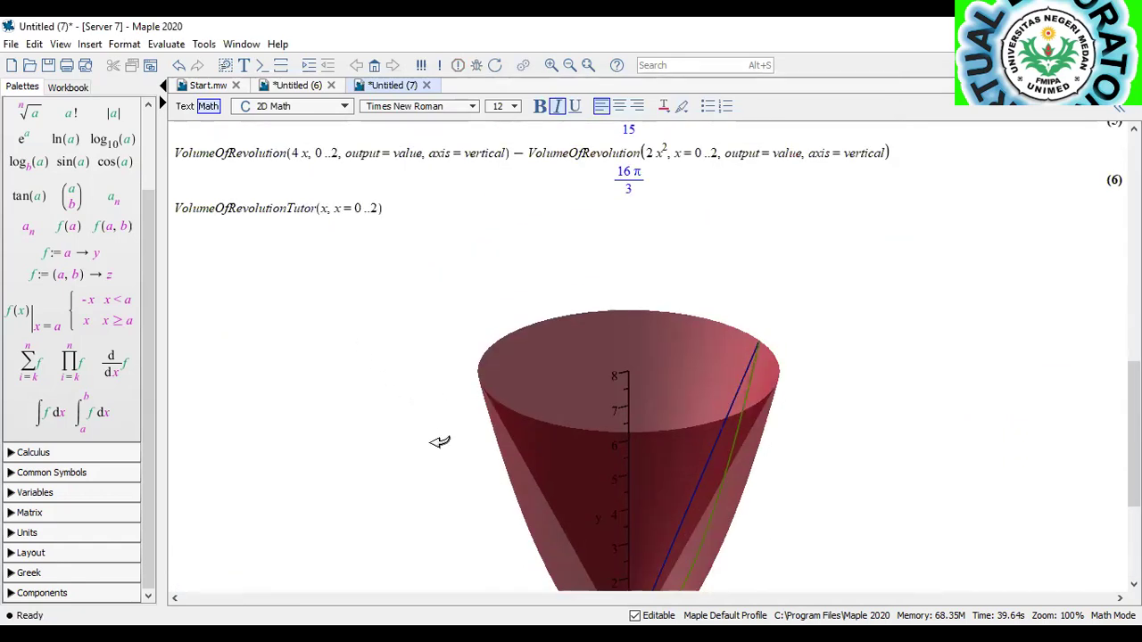
Create a new document and define k := x^2 and l := 4x - x^2 in it.
scroll(384, 404, "down", 2)
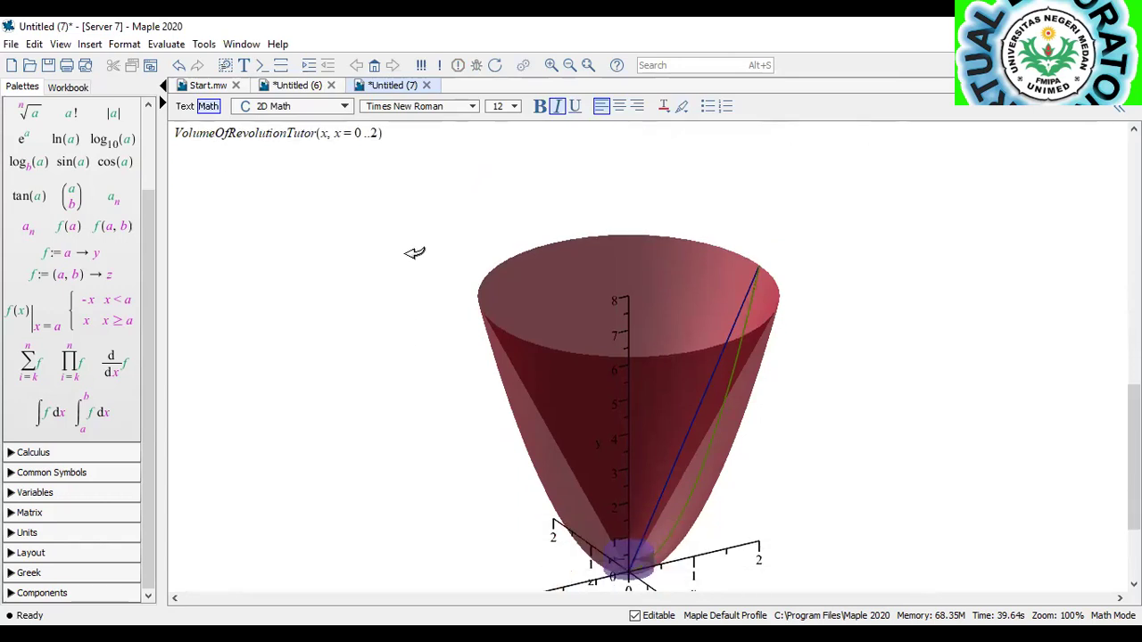
scroll(401, 303, "down", 2)
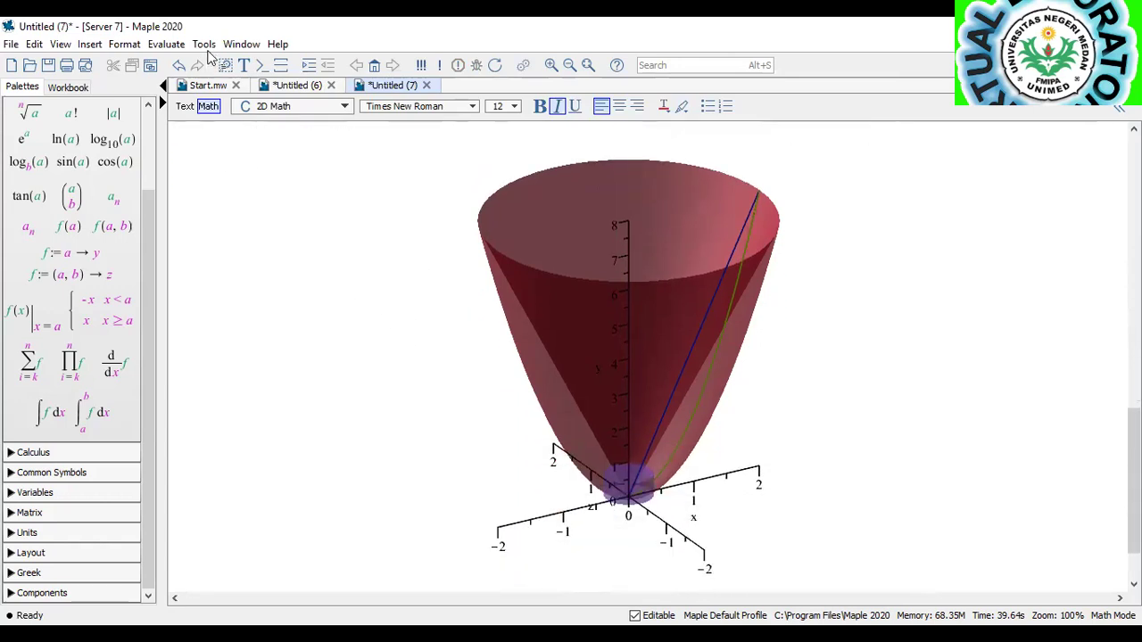
left_click(11, 66)
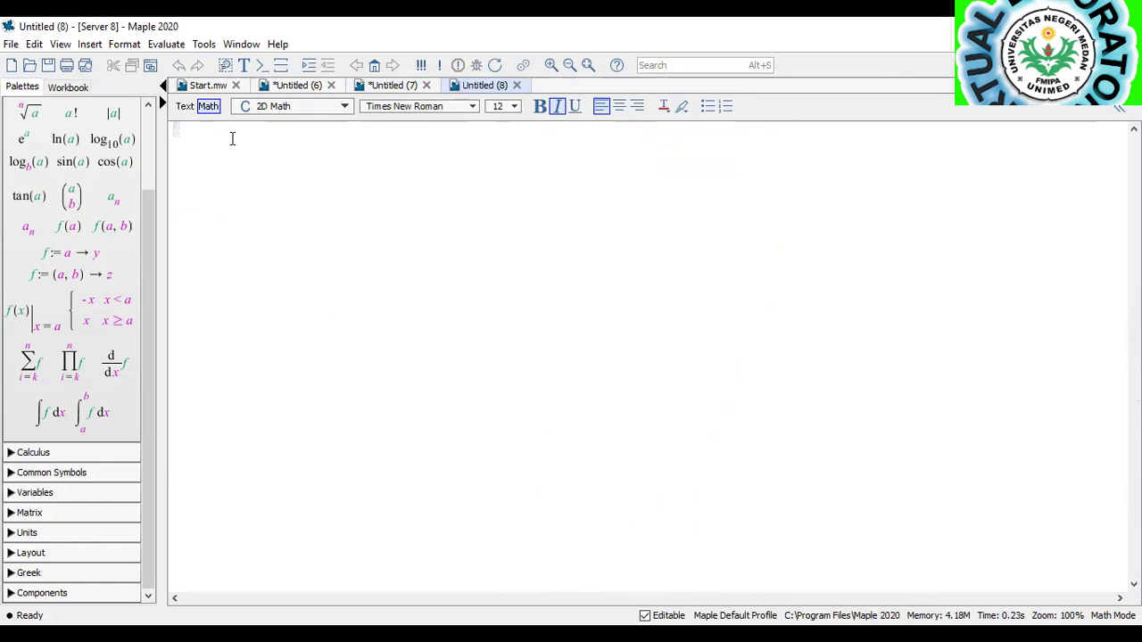
type("k := ")
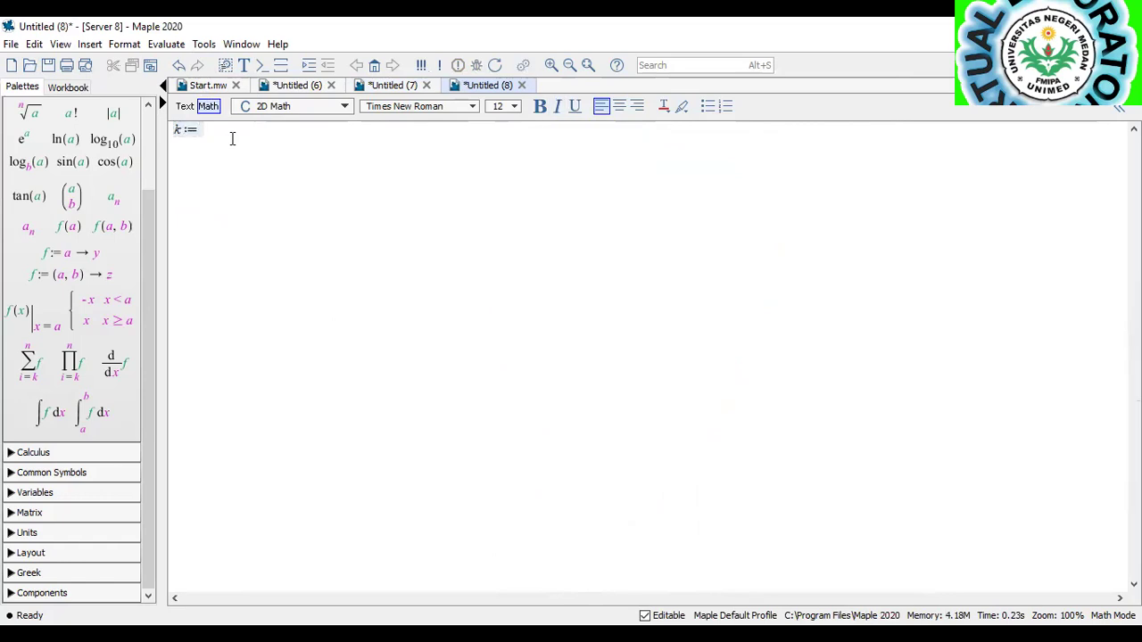
type("x^2")
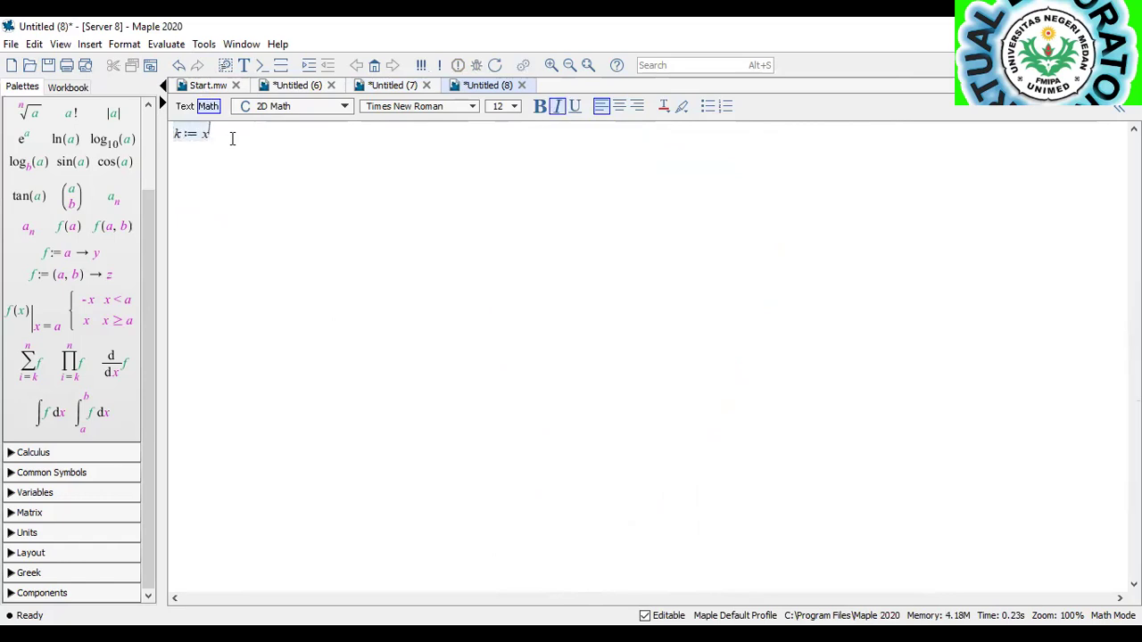
key("Return")
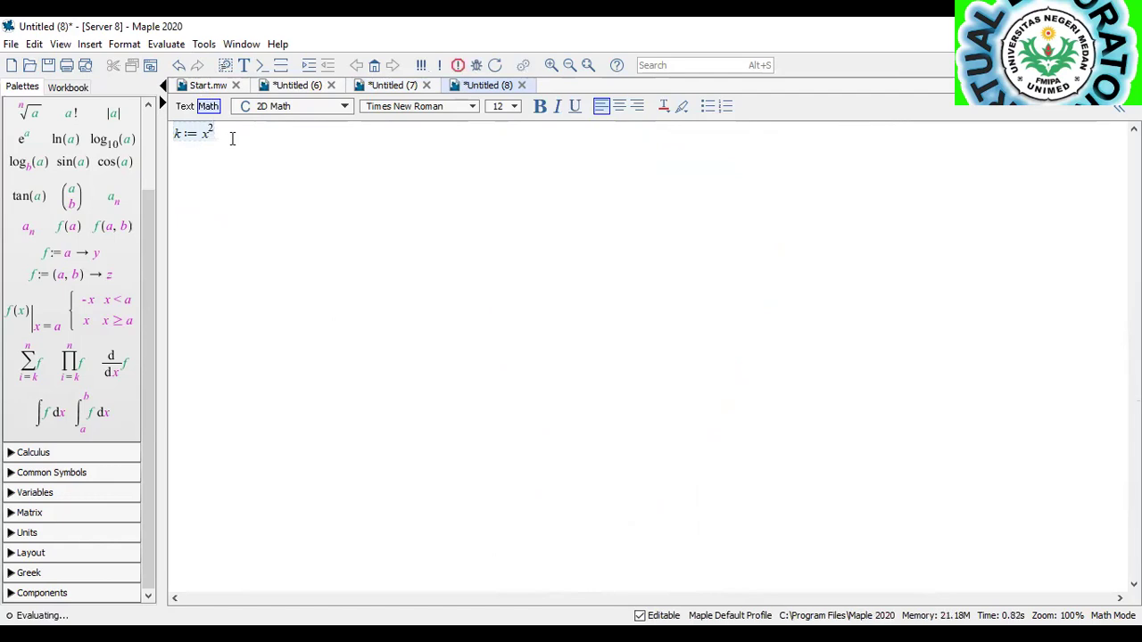
type("l:=")
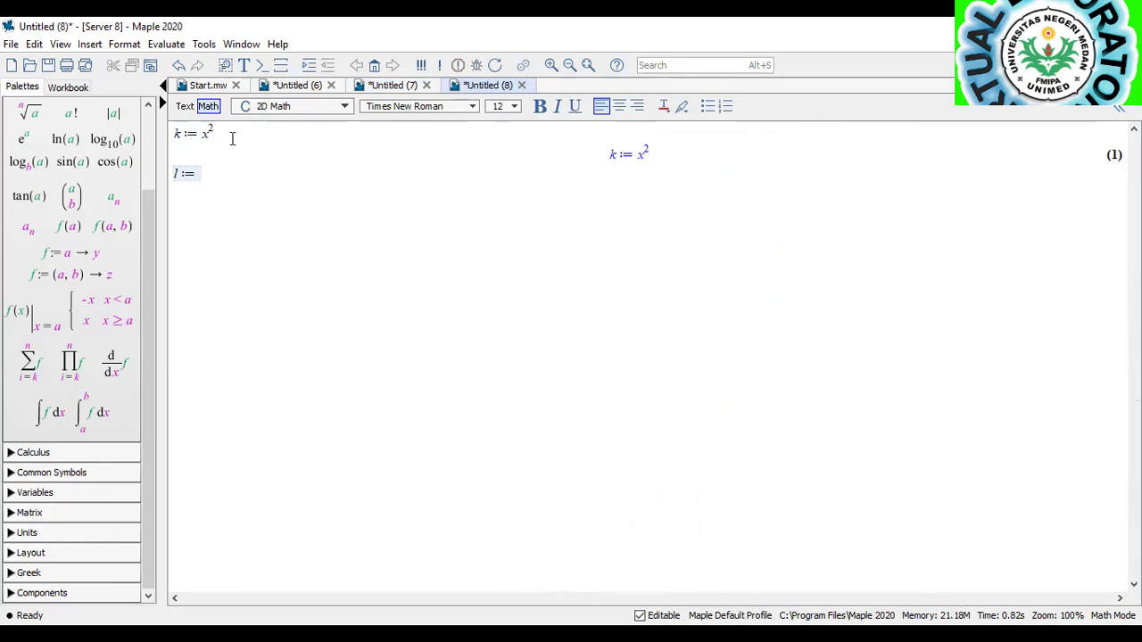
type("4x-x^2")
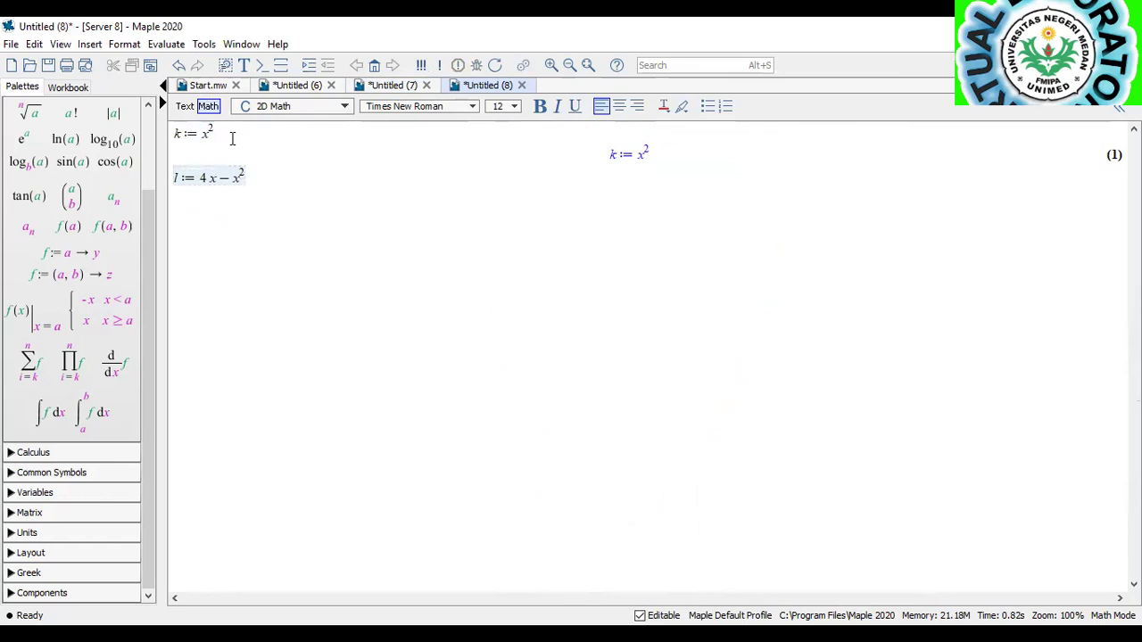
key("Return")
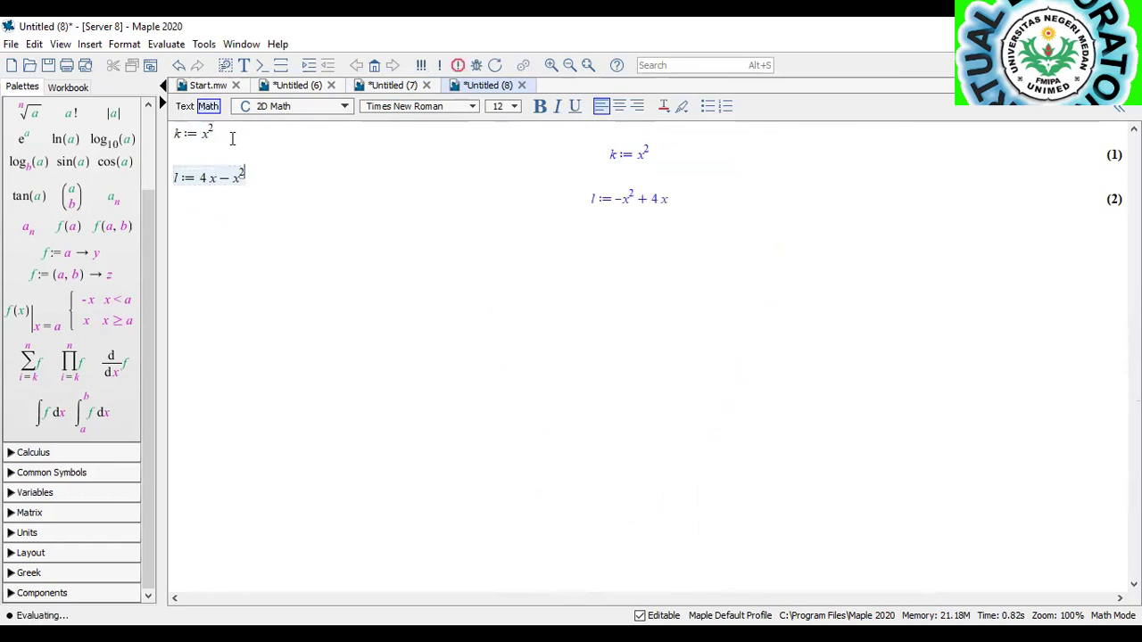
Plot k and l together for x = -10..10 and y = -10..10, coloured blue and yellow.
type("plot")
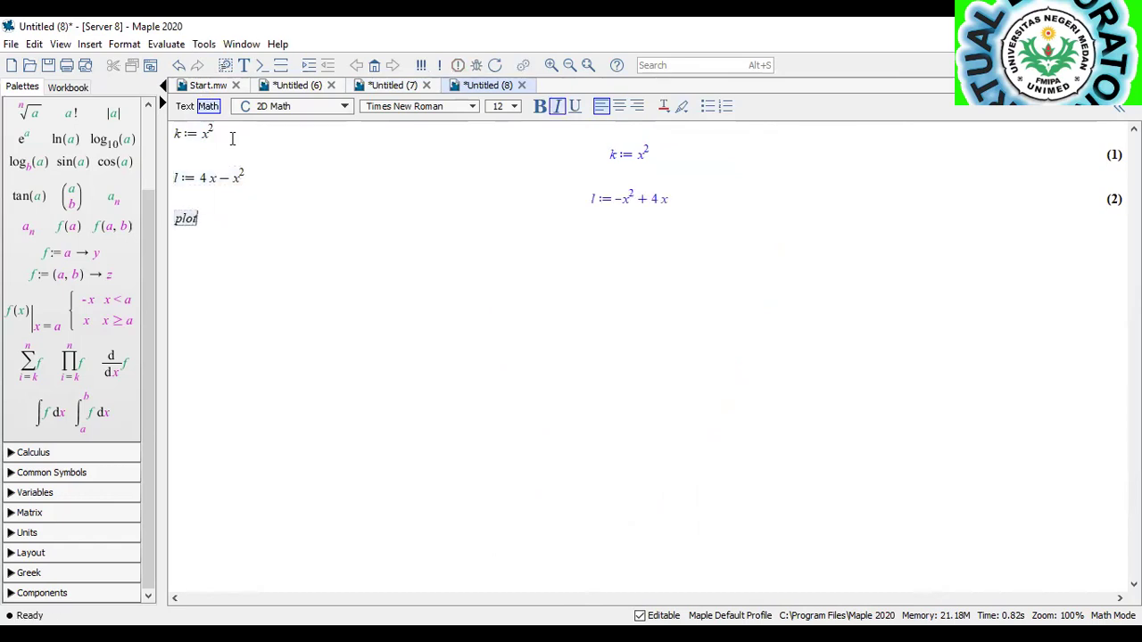
type("([k, l])")
key("BackSpace")
type(", x =")
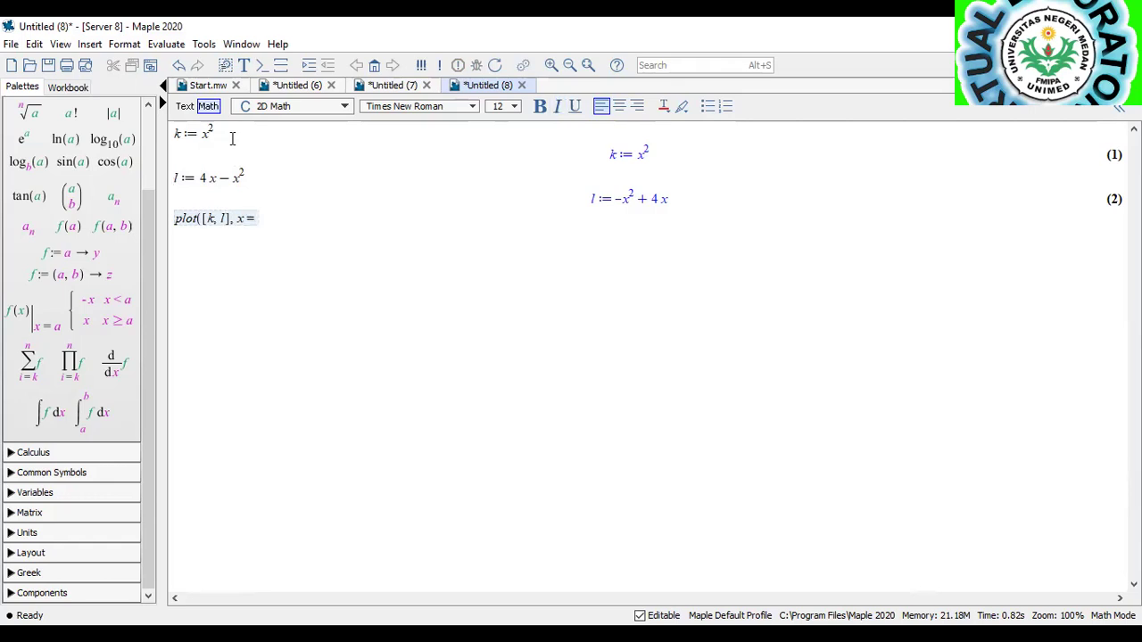
type("-1")
type("..10,")
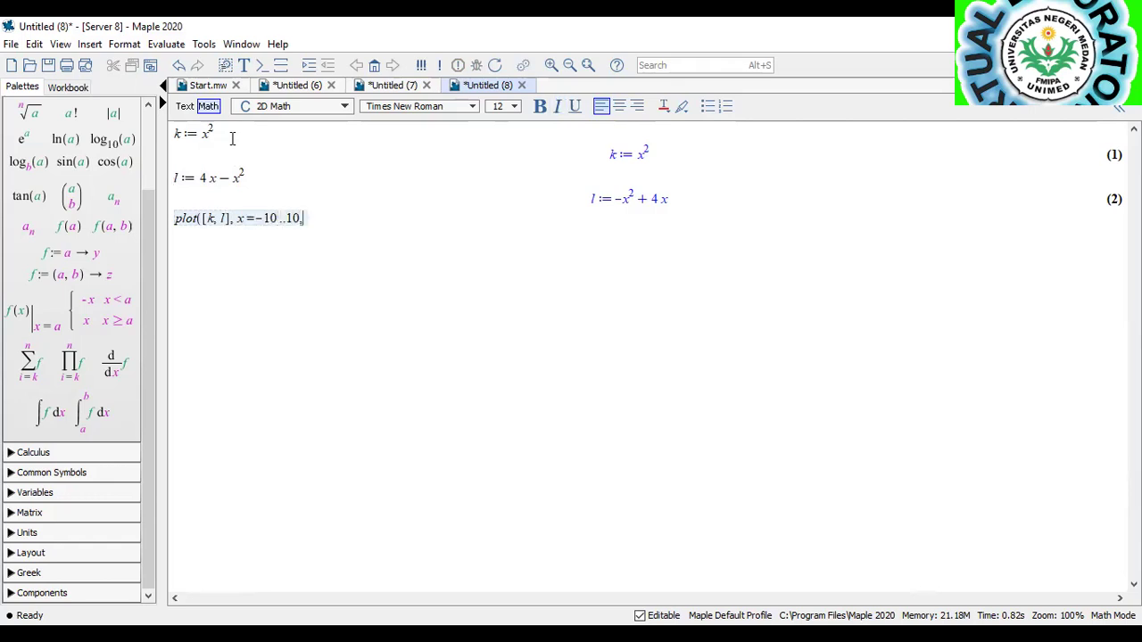
type(" y=-10..1")
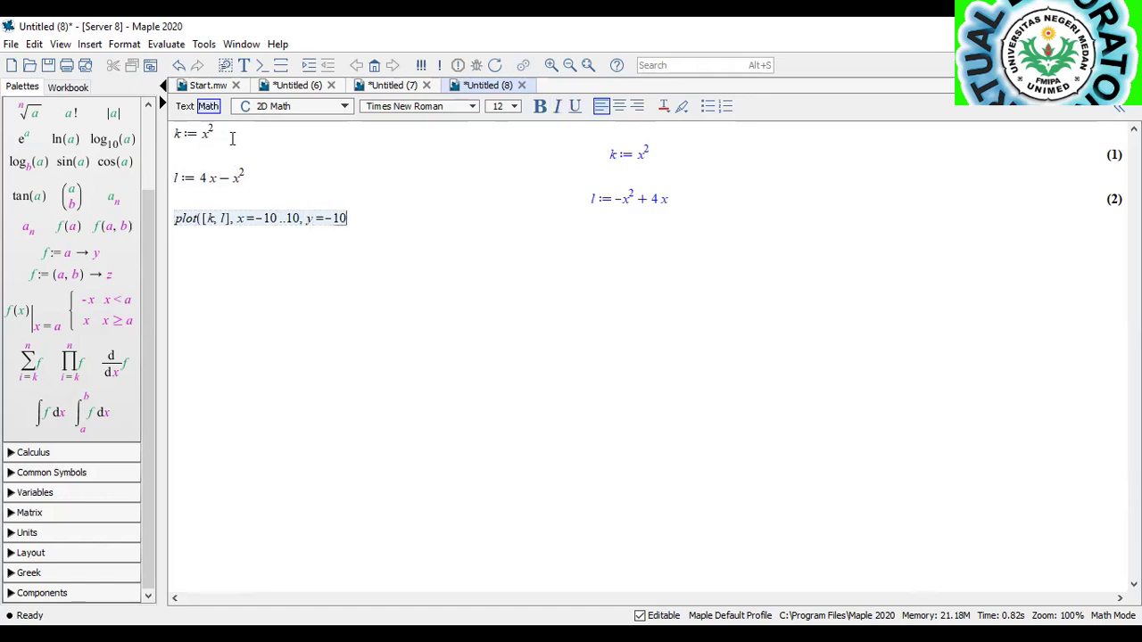
type("0, color[")
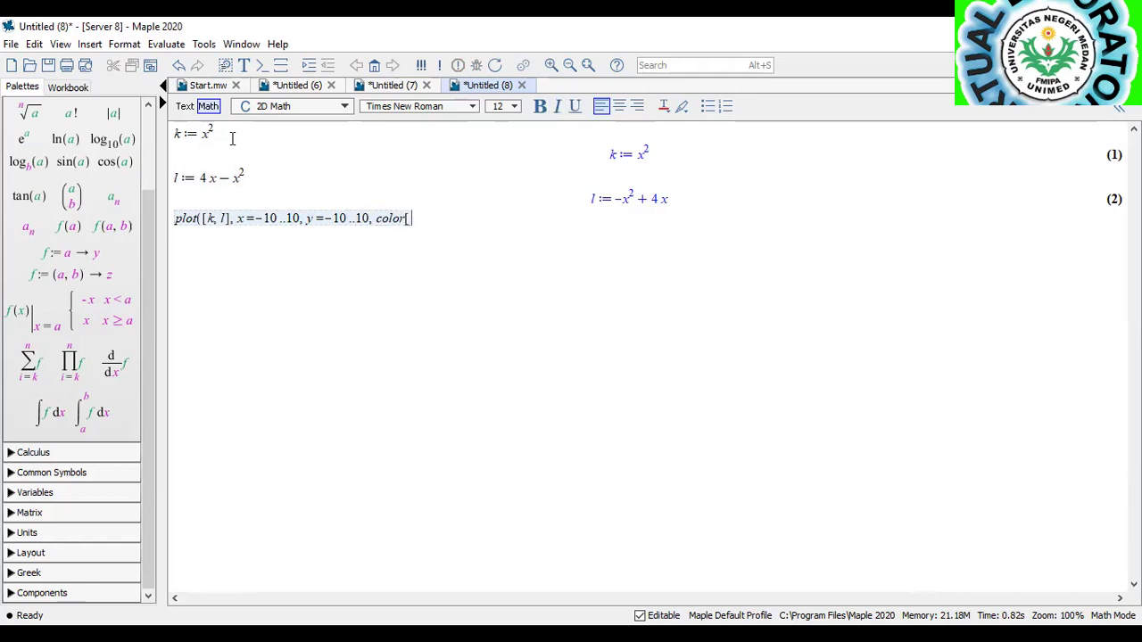
key("BackSpace")
type("=[y")
key("BackSpace")
type("blue, y")
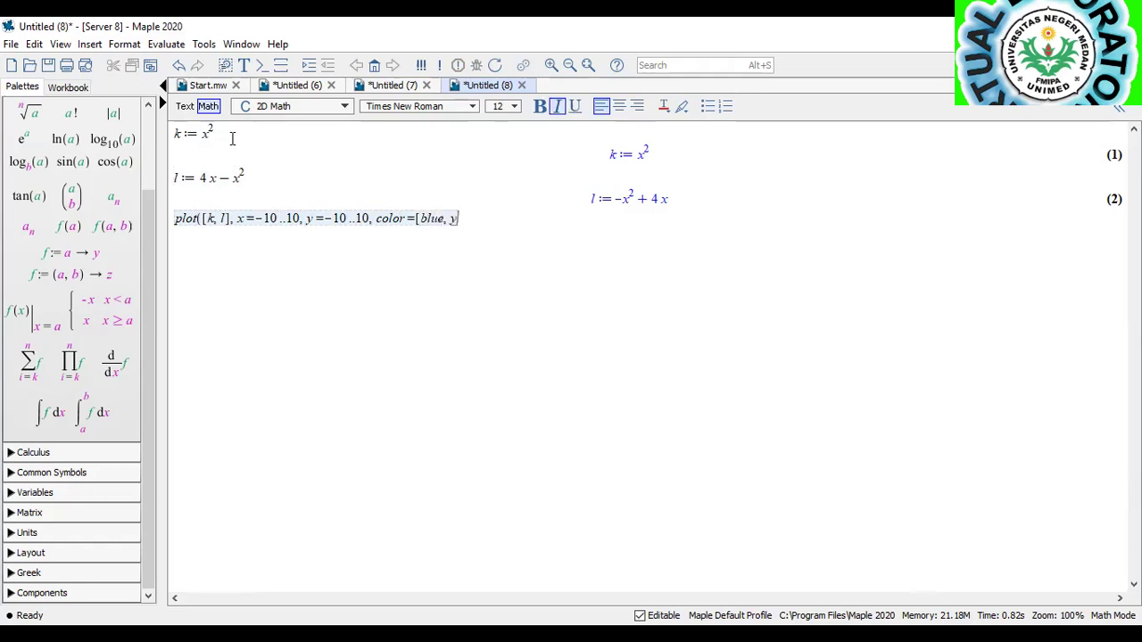
type("ellow])")
key("Return")
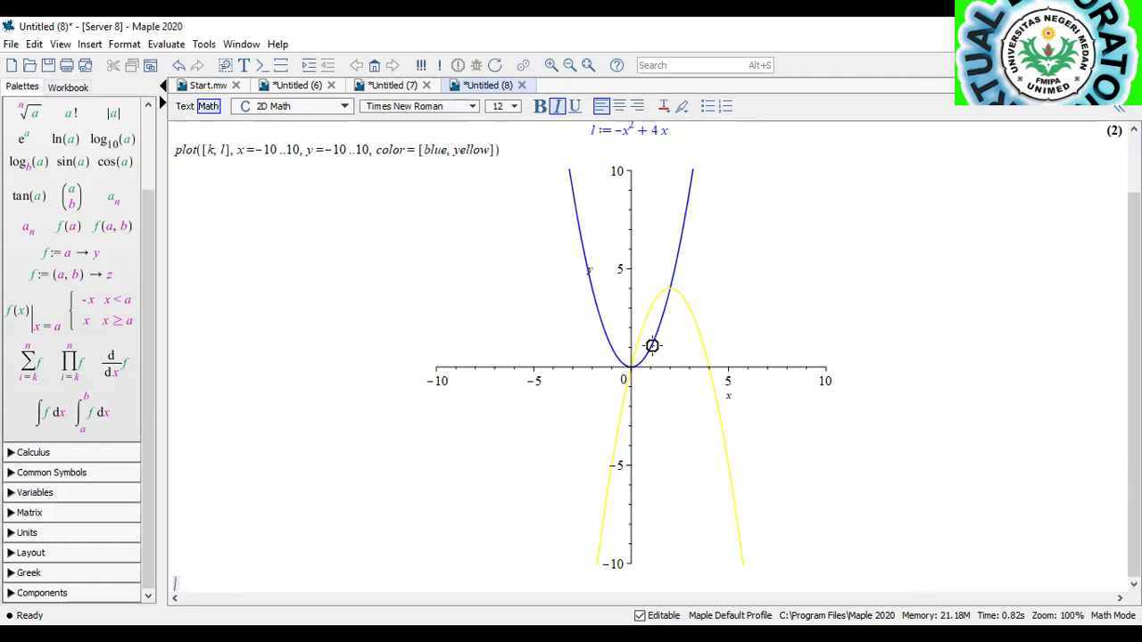
Find the intersections of the two curves by evaluating solve(k = l) below the plot.
type("plot")
key("BackSpace")
key("BackSpace")
key("BackSpace")
key("BackSpace")
type("solve(k = l)")
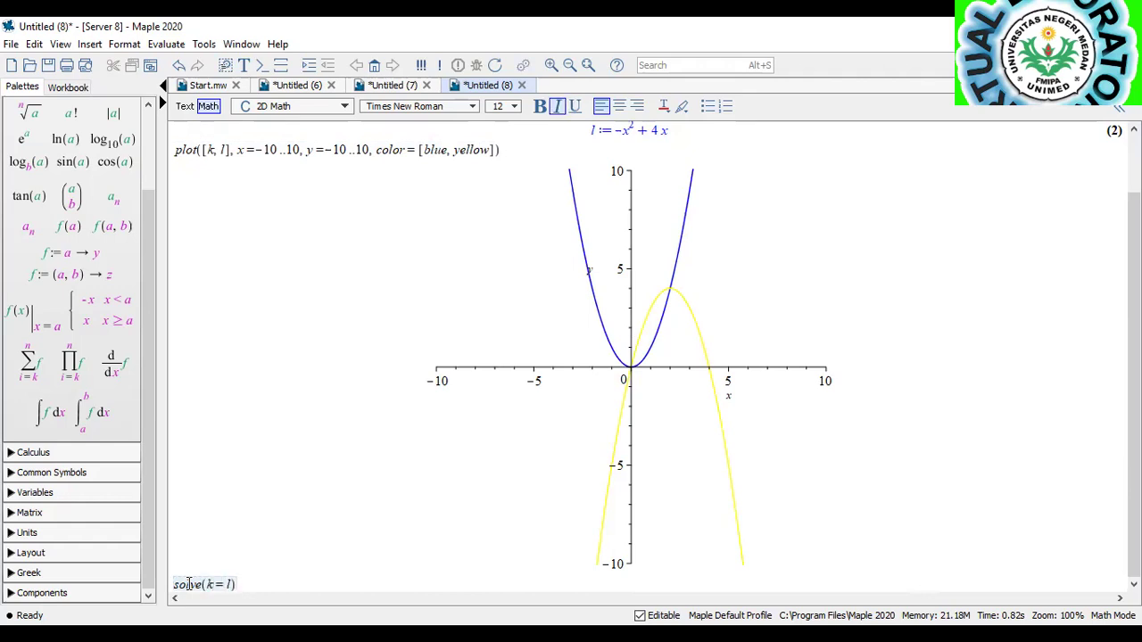
key("Return")
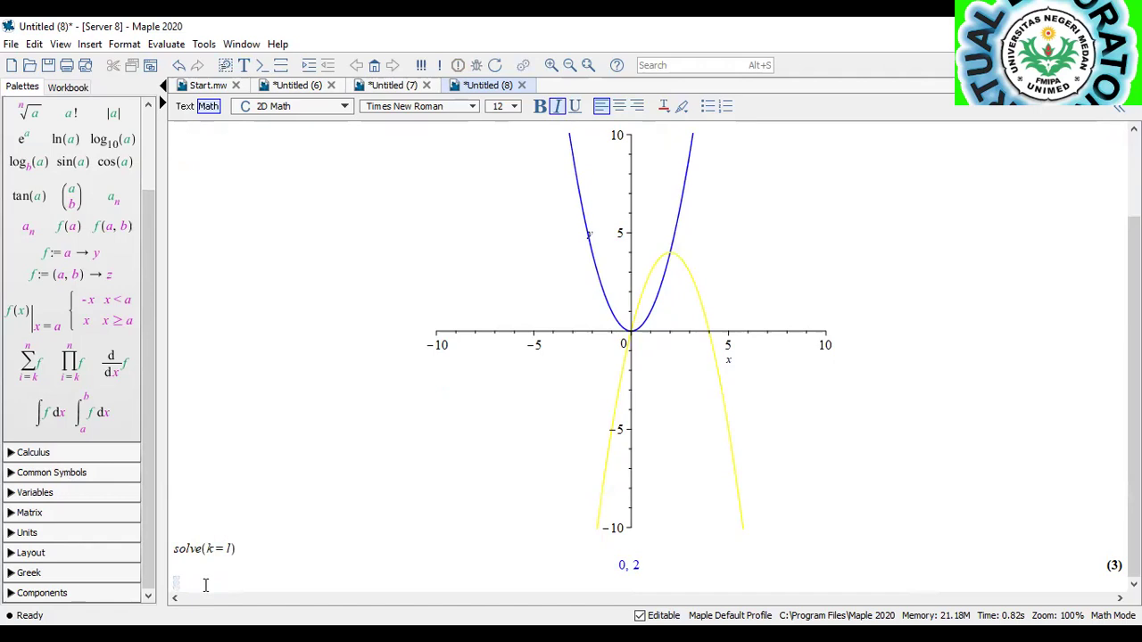
Load the calculus package by evaluating with(Student[Calculus1]).
type("with(Student[Calculus1]")
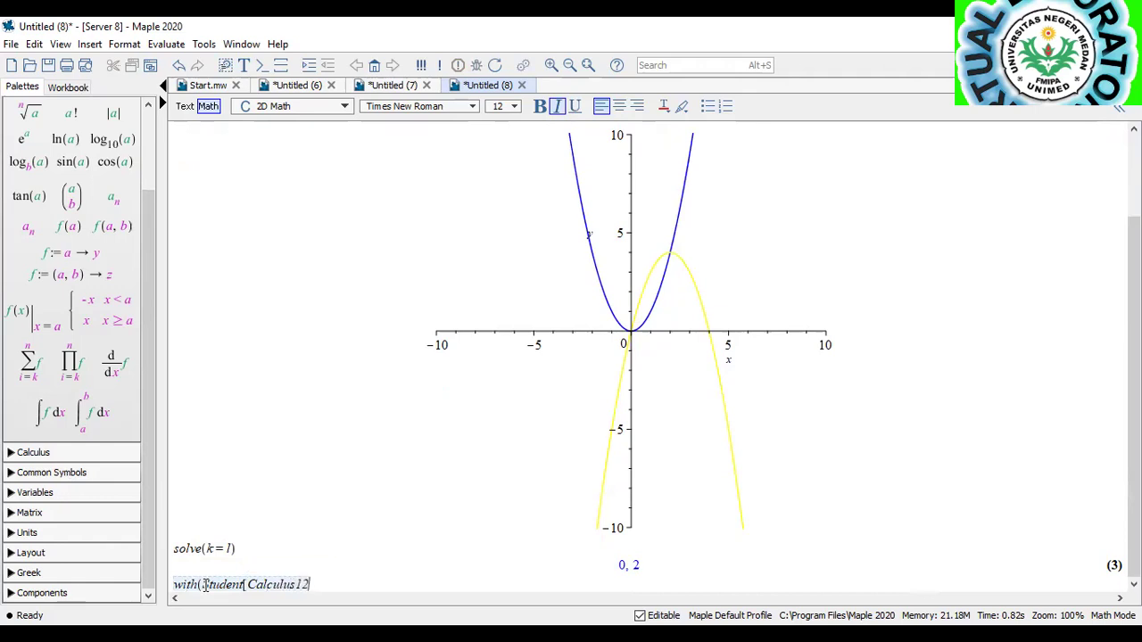
type(")")
key("Return")
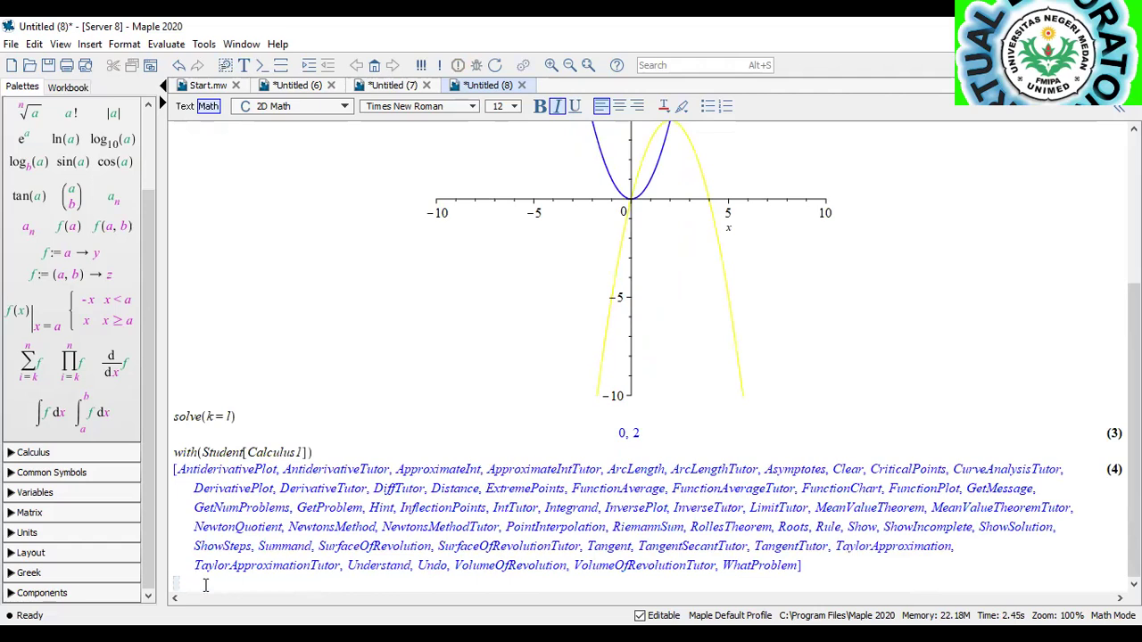
Open the volume of revolution tutor by evaluating VolumeOfRevolutionTutor(x, x = 1..2).
type("Vo")
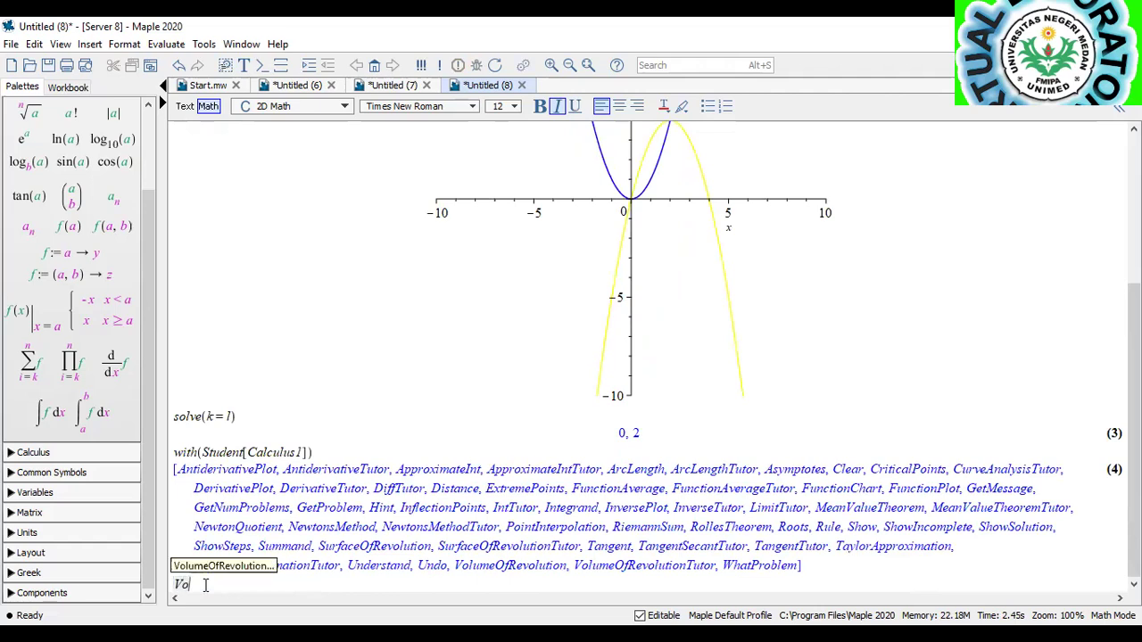
type("lumeOfRev")
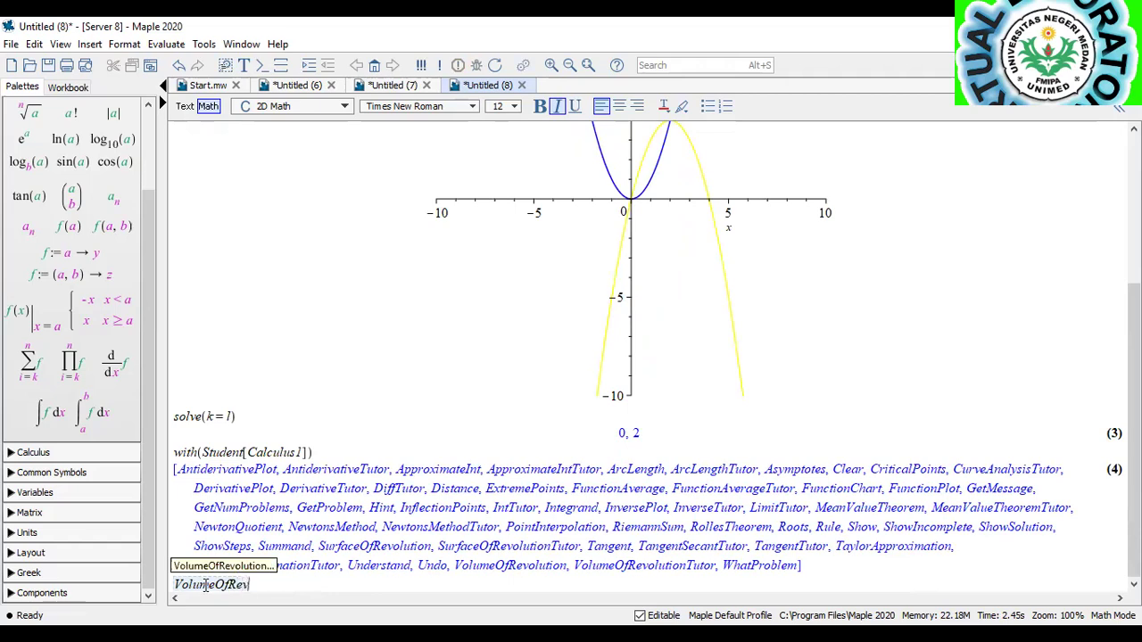
type("olutionTutor")
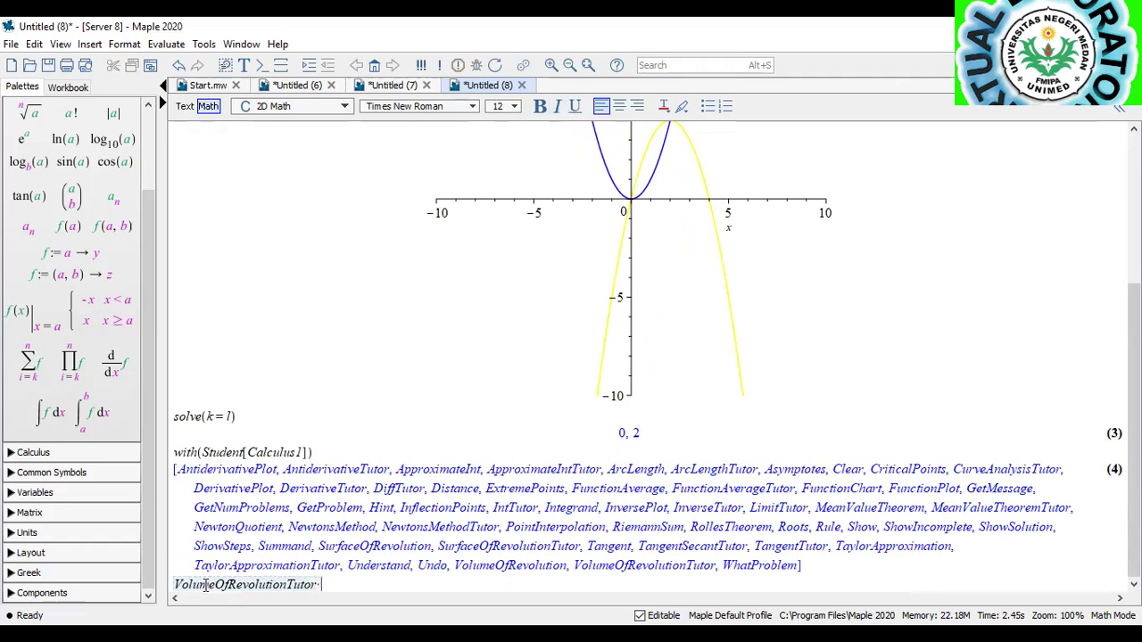
type("(x, x = 1 ..2")
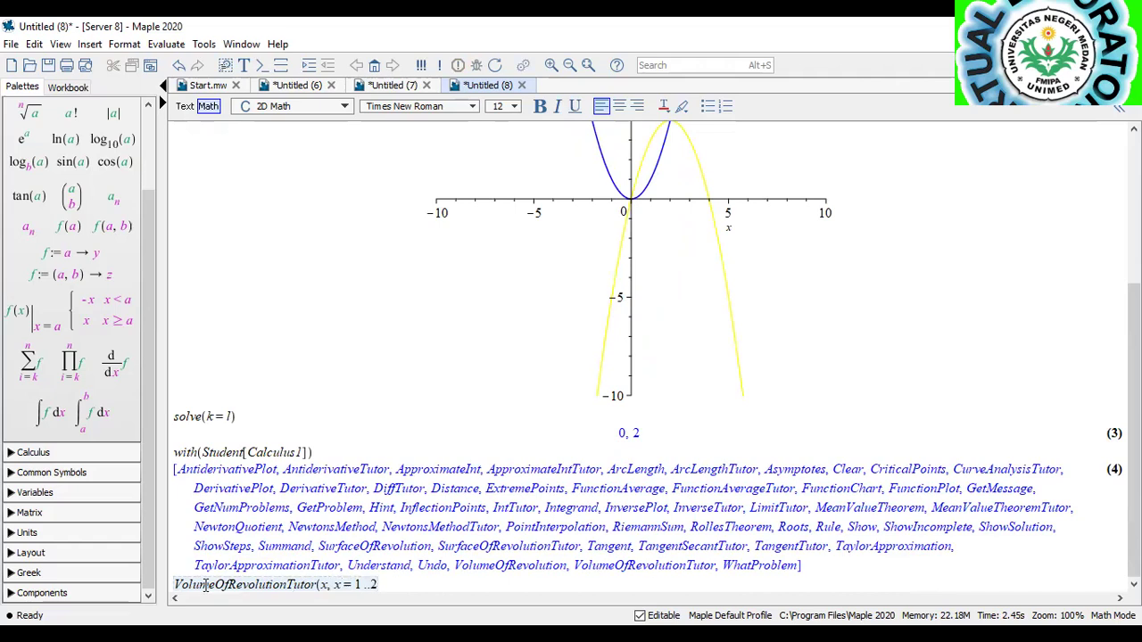
type(")")
key("Return")
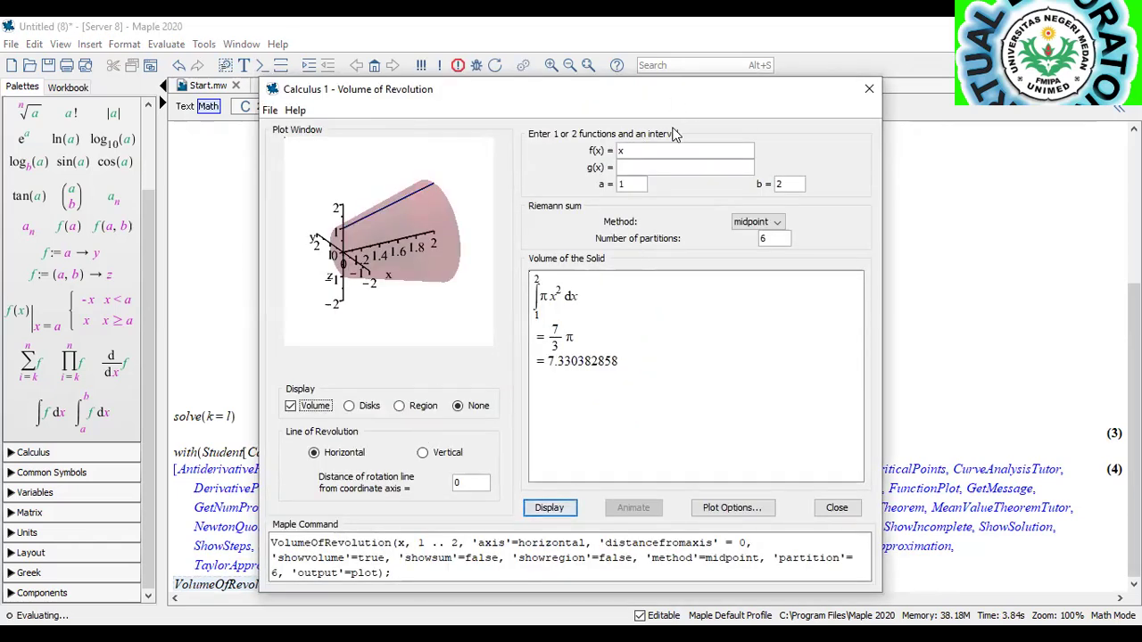
Set f(x) to 4*x-x^2 in the tutor.
double_click(638, 151)
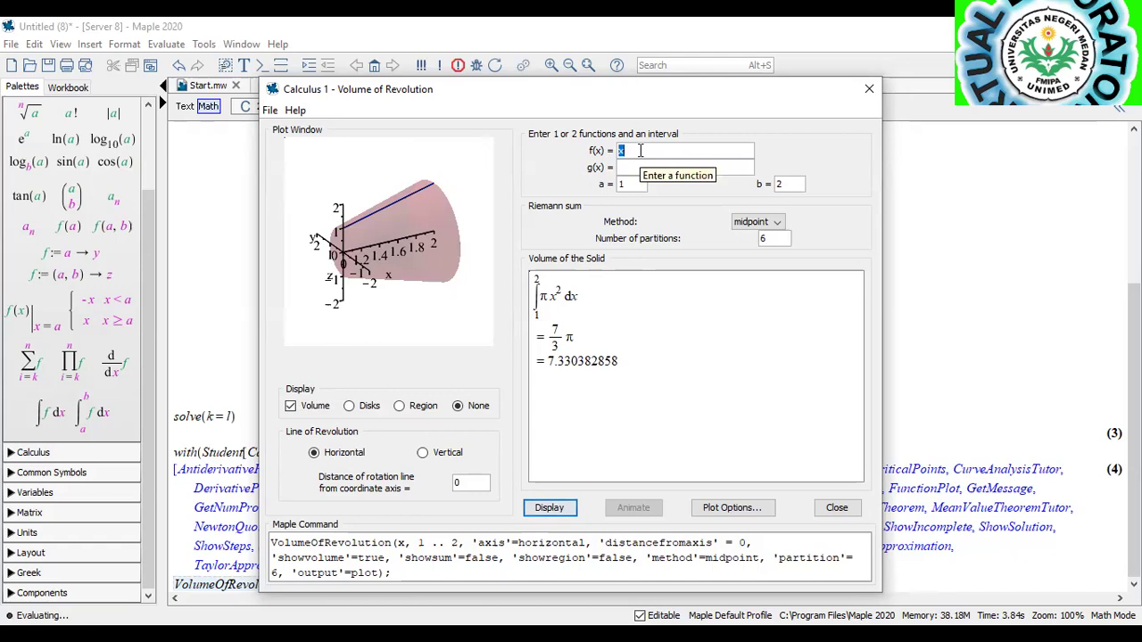
type("x^2")
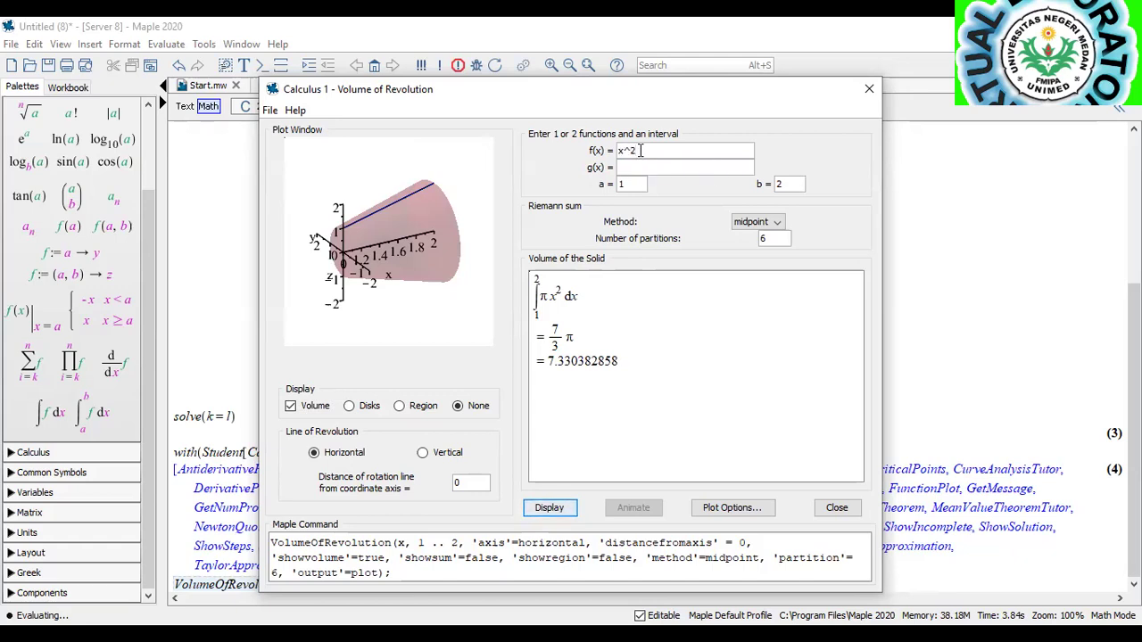
left_click_drag(656, 150, 616, 152)
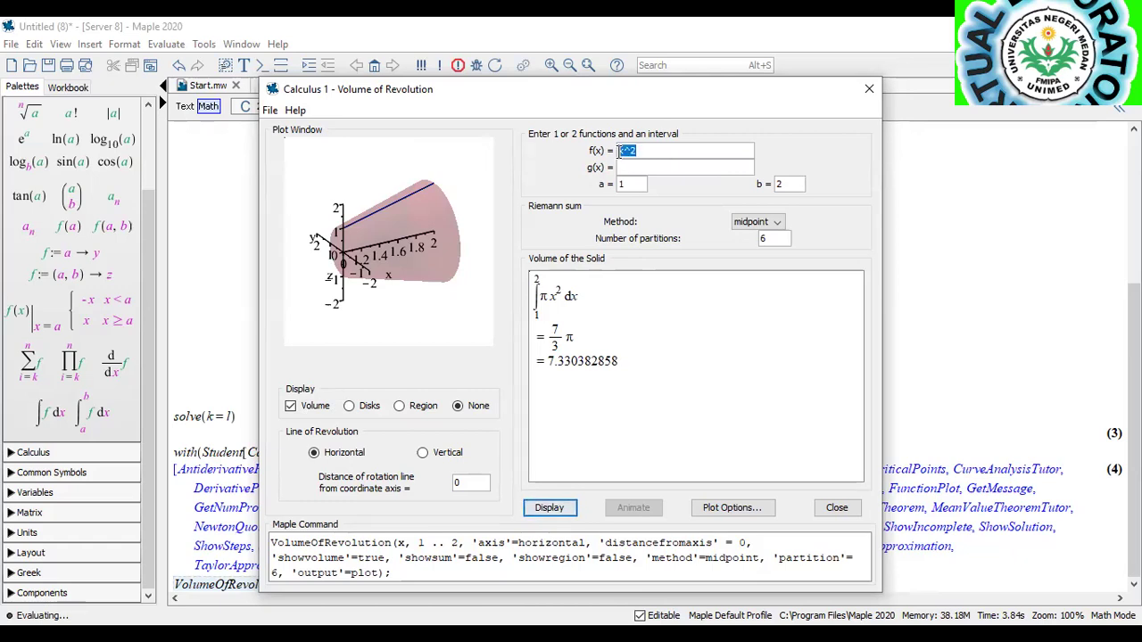
type("4")
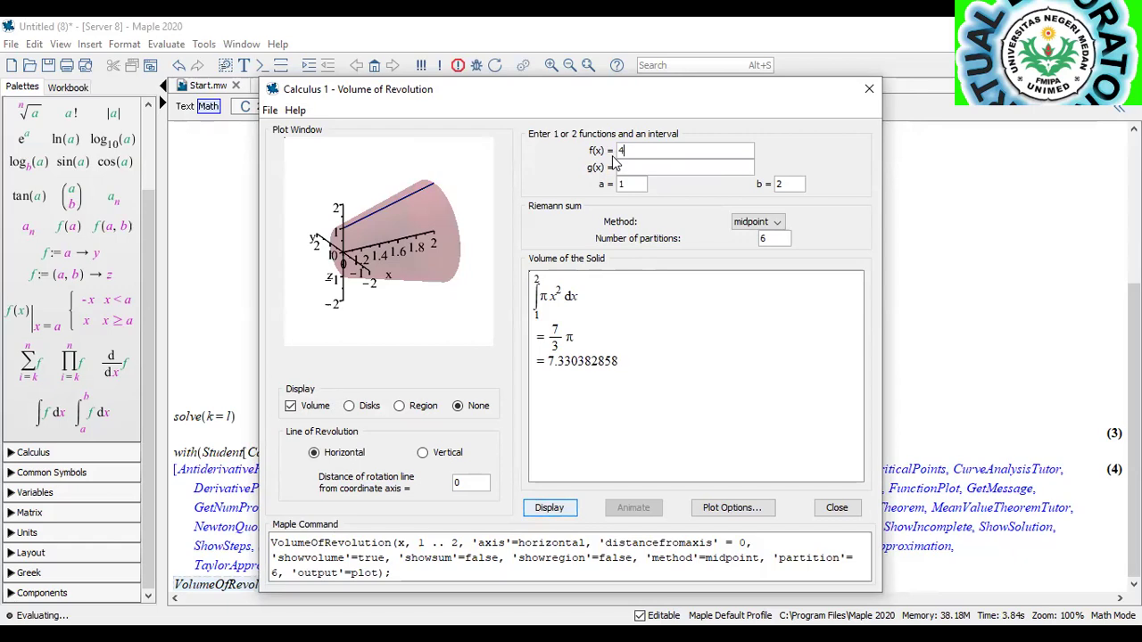
type("xx")
type("^2")
type("*")
key("Right")
type("-")
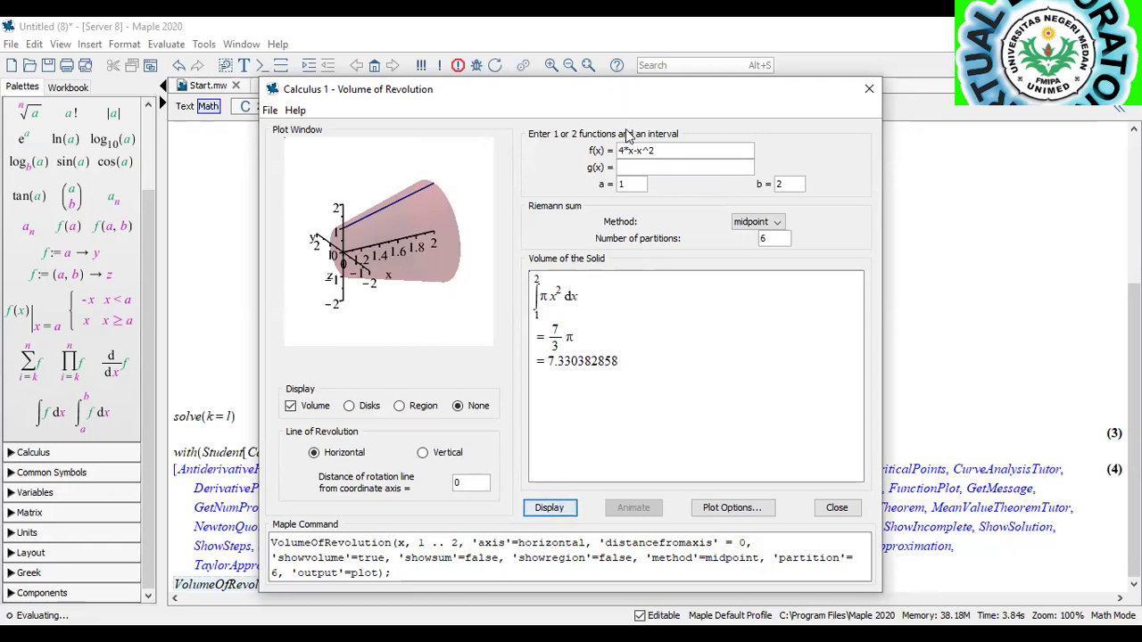
Set g(x) to x^2 and the interval's lower limit a to 0.
left_click(644, 167)
type("x^2")
double_click(635, 184)
type("0")
Set the rotation line's distance from the axis to -1, choose a vertical line of revolution and display the solid.
double_click(474, 487)
key("BackSpace")
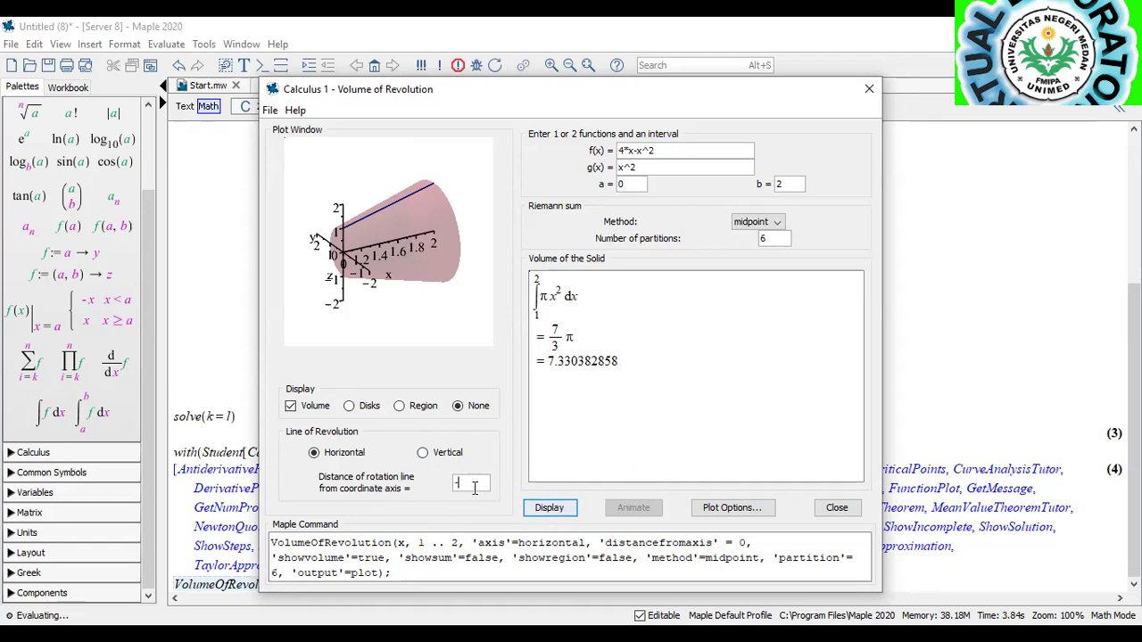
type("-1")
left_click(443, 455)
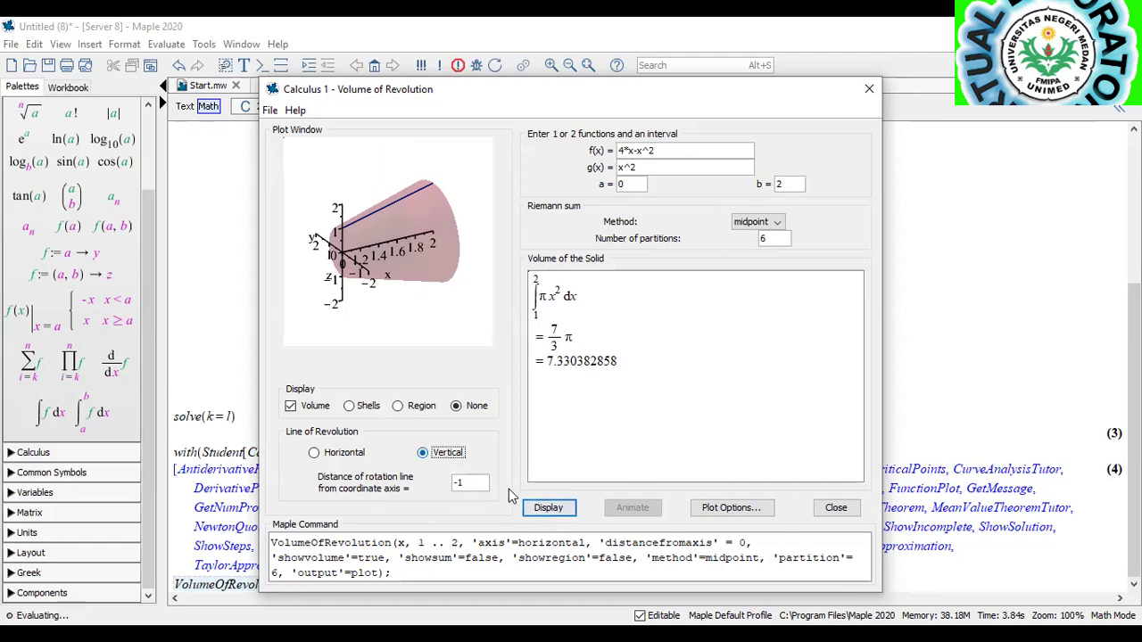
left_click(548, 516)
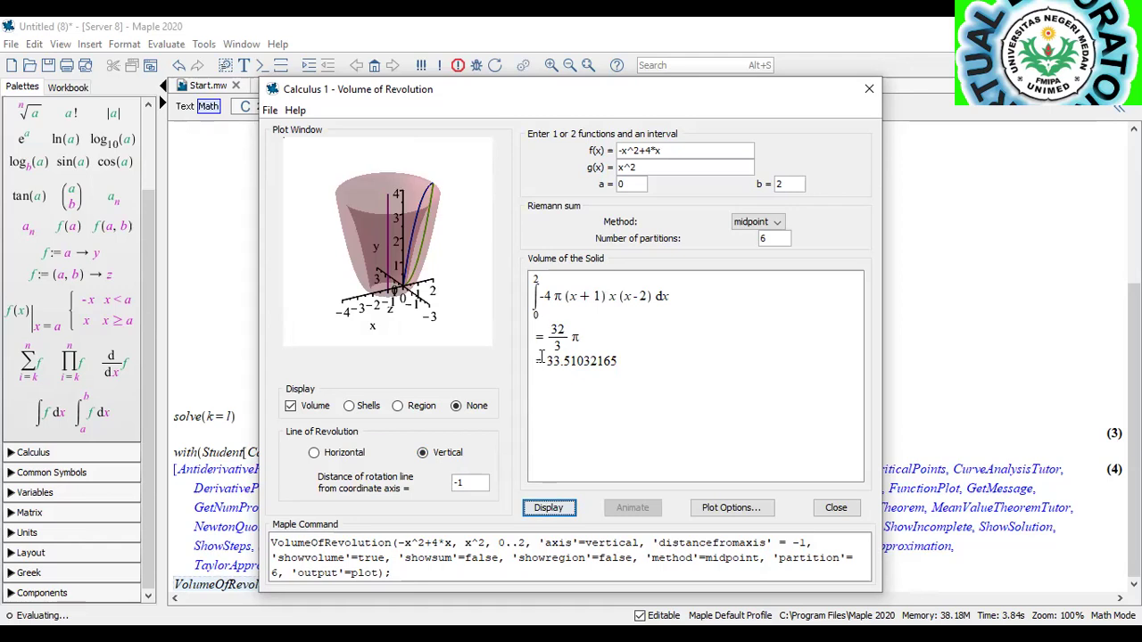
Display the vertical solid with shells and animate it.
left_click(357, 410)
left_click(548, 508)
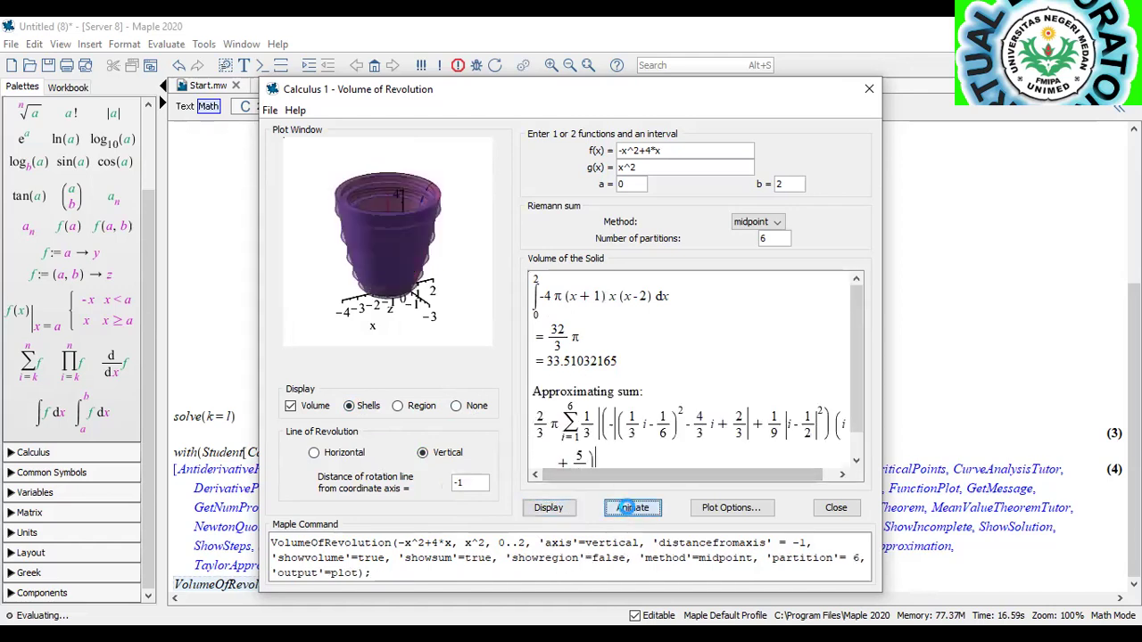
left_click(630, 506)
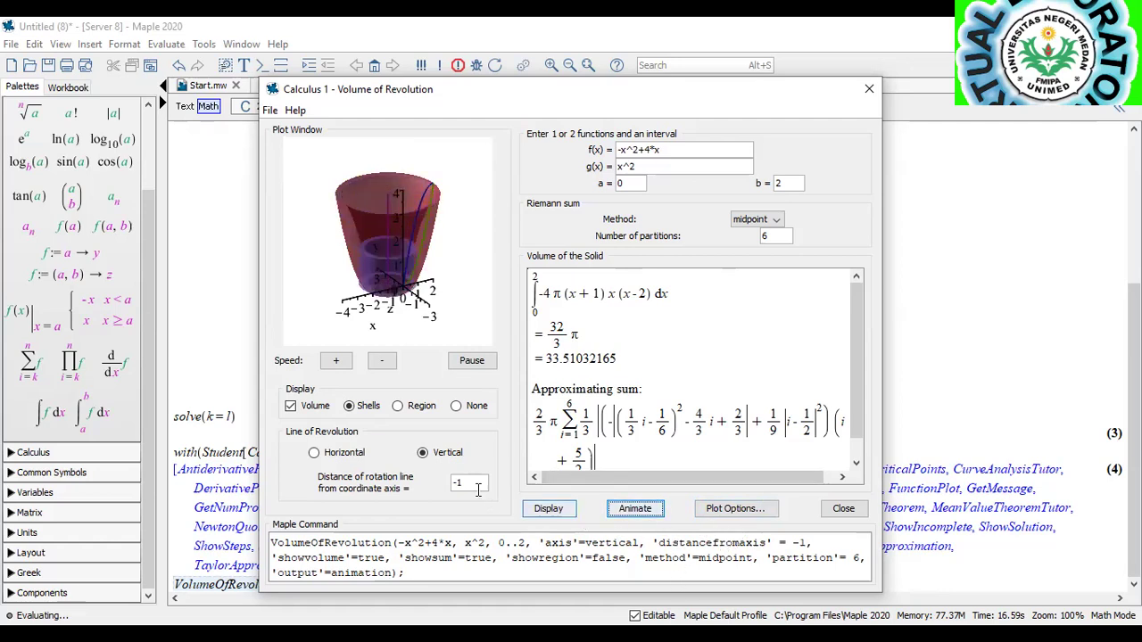
Display and animate the solid with disks about the horizontal line, and close the tutor to place the animation in the worksheet.
left_click(474, 485)
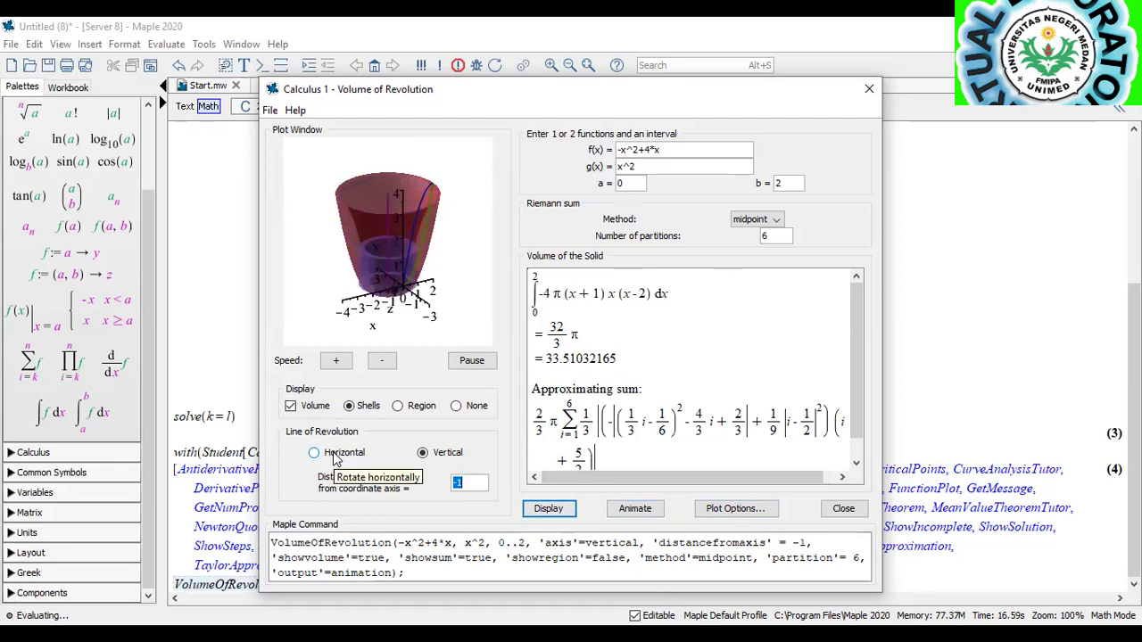
left_click(337, 457)
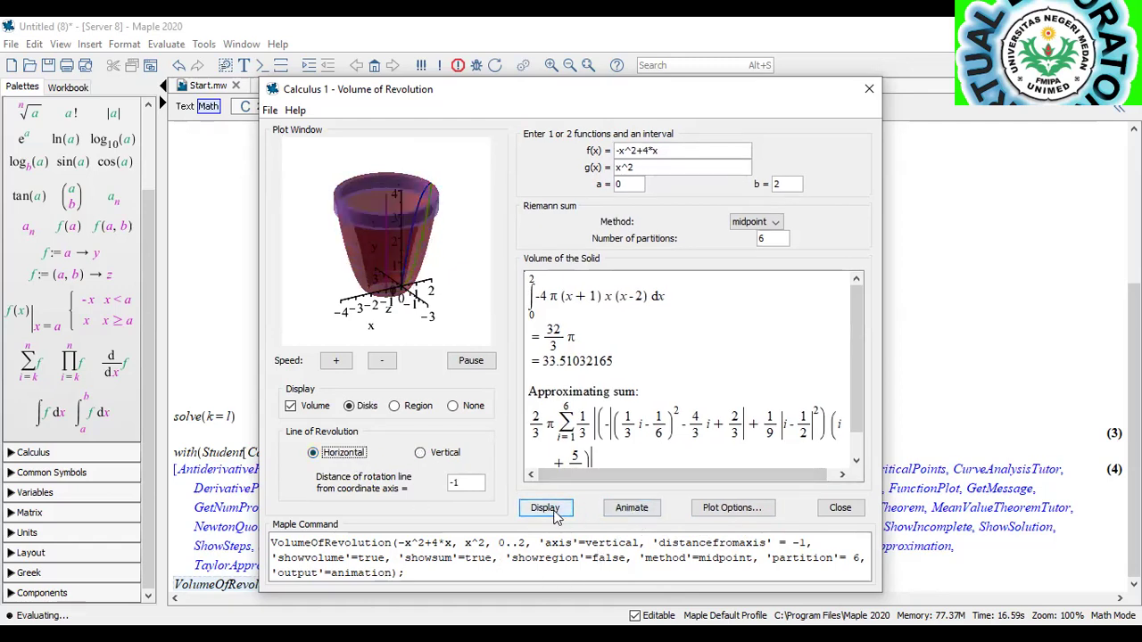
left_click(551, 507)
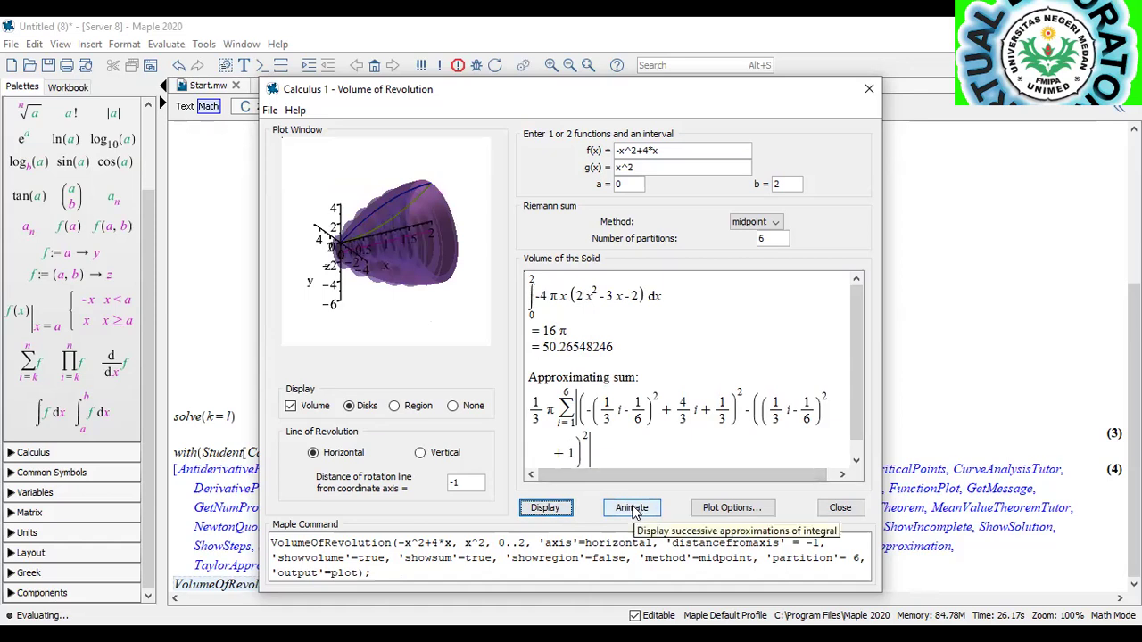
left_click(631, 508)
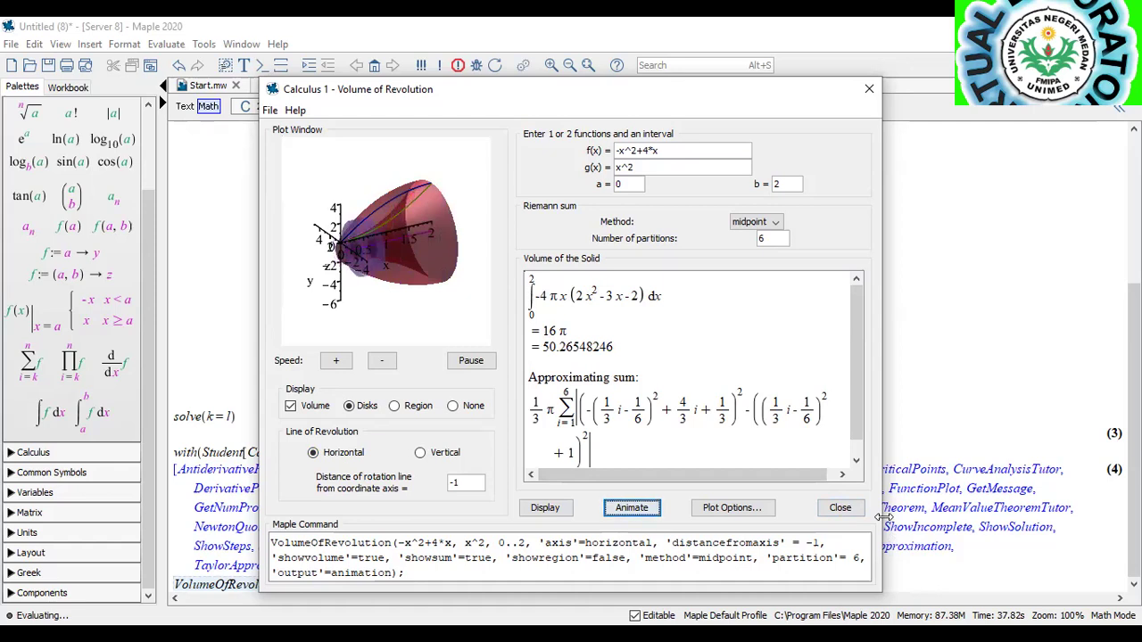
left_click(840, 509)
left_click(843, 514)
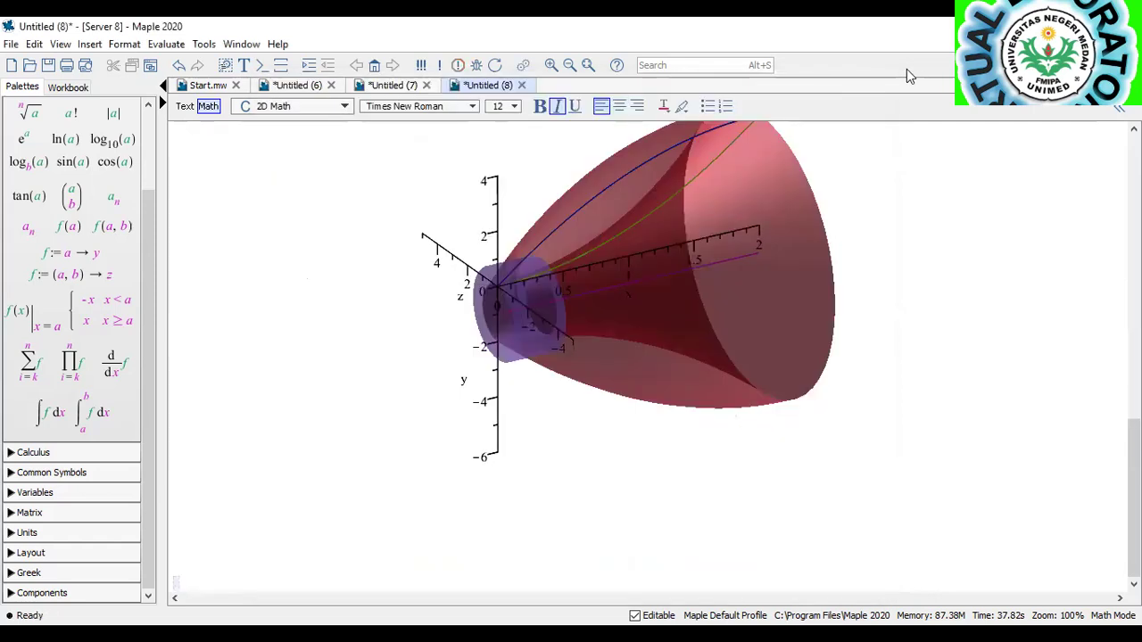